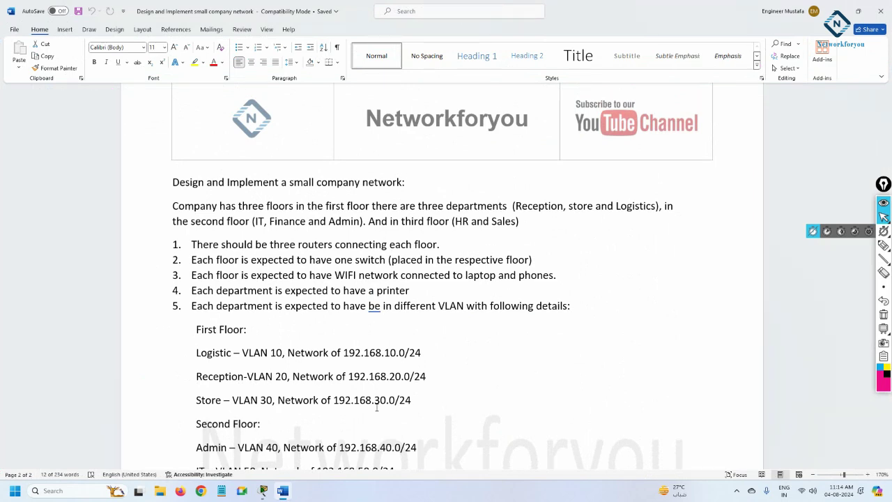
# Review the third-floor VLAN lines in the Word requirements, then minimise Word
pyautogui.scroll(-3, 377, 407)
pyautogui.moveTo(196, 392); pyautogui.dragTo(410, 417)
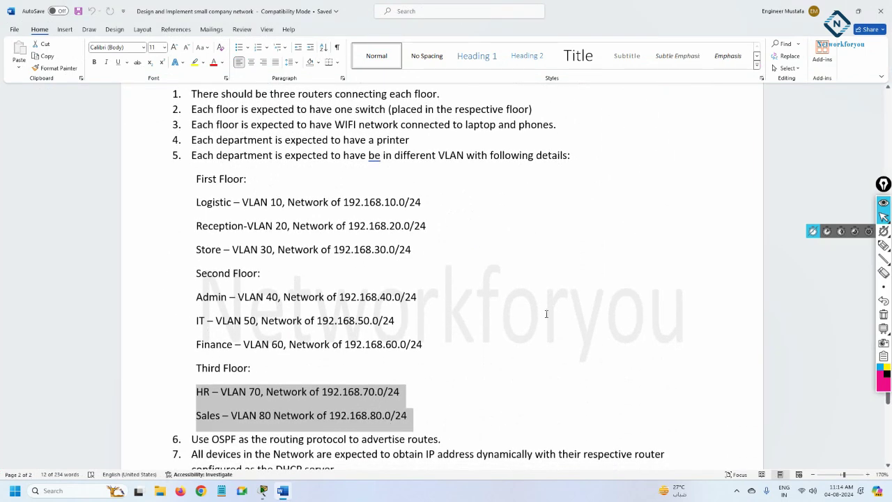
pyautogui.click(837, 10)
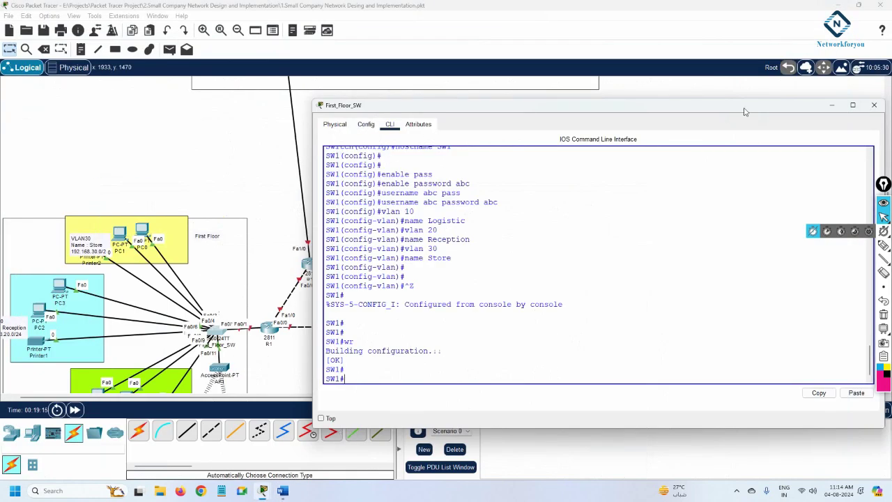
# Run 'sh vlan br' on First_Floor_SW and match VLANs 10 Logistic, 20 Reception, 30 Store against the requirements
pyautogui.moveTo(737, 112); pyautogui.dragTo(762, 103)
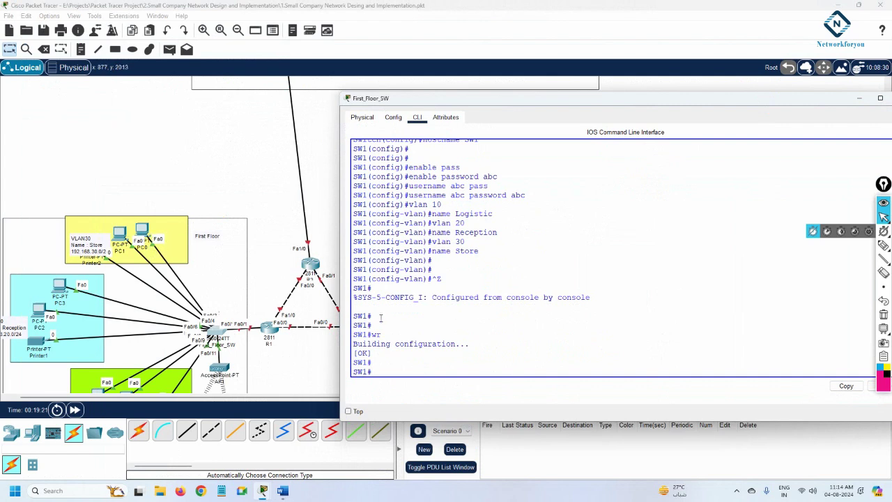
pyautogui.scroll(1, 455, 248)
pyautogui.scroll(-1, 456, 248)
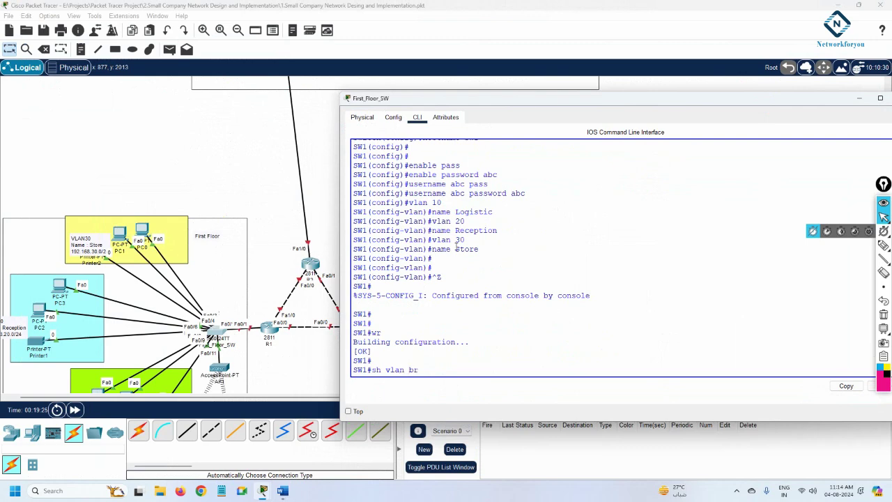
pyautogui.press('Return')
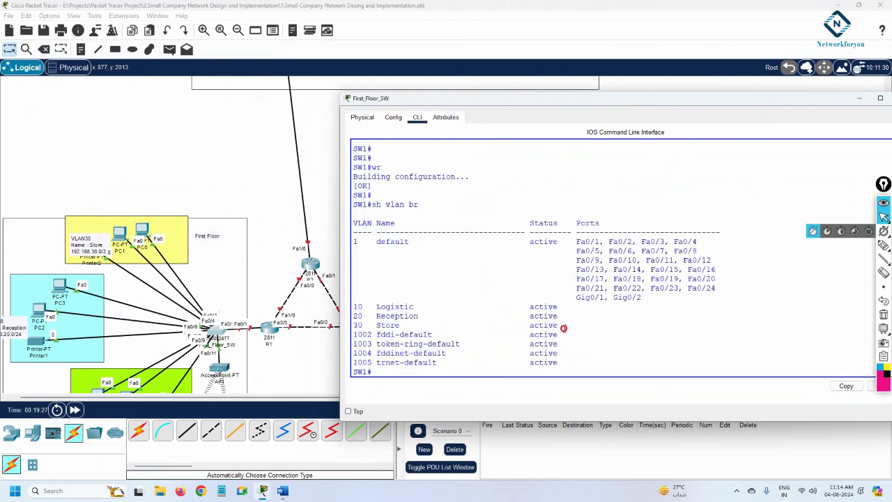
pyautogui.moveTo(562, 328); pyautogui.dragTo(576, 297)
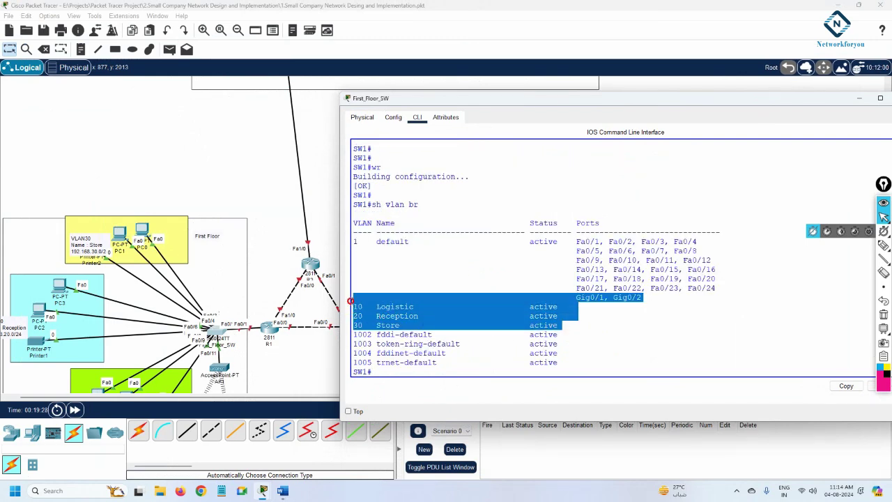
pyautogui.click(282, 491)
pyautogui.moveTo(196, 203); pyautogui.dragTo(468, 247)
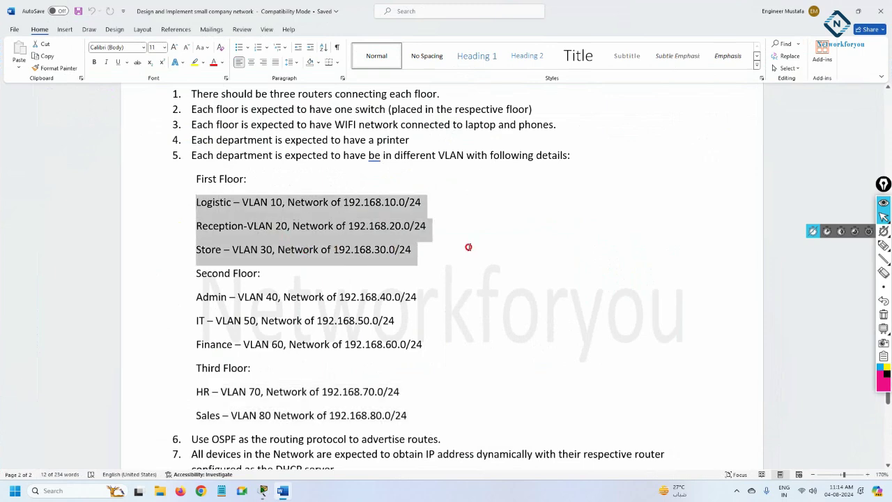
pyautogui.click(289, 493)
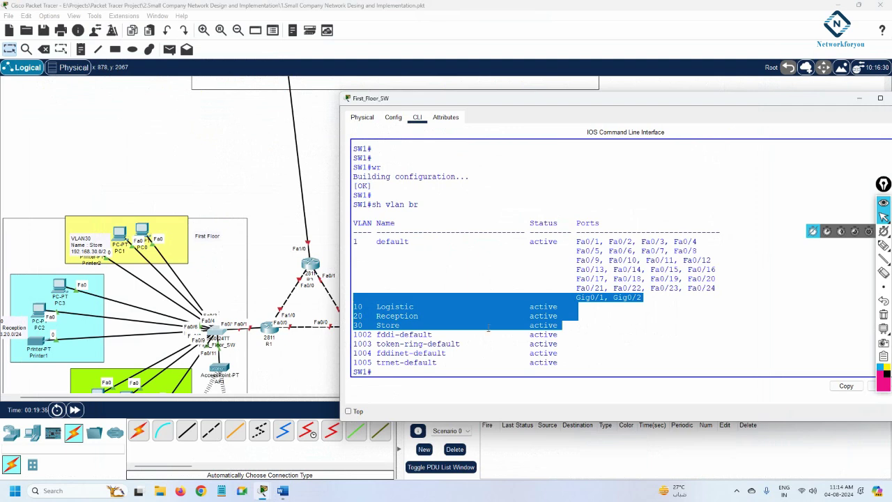
# Review the VLAN 10–30 rows, then place Laptop0(1) beside the first-floor access point
pyautogui.click(626, 312)
pyautogui.moveTo(565, 325); pyautogui.dragTo(344, 305)
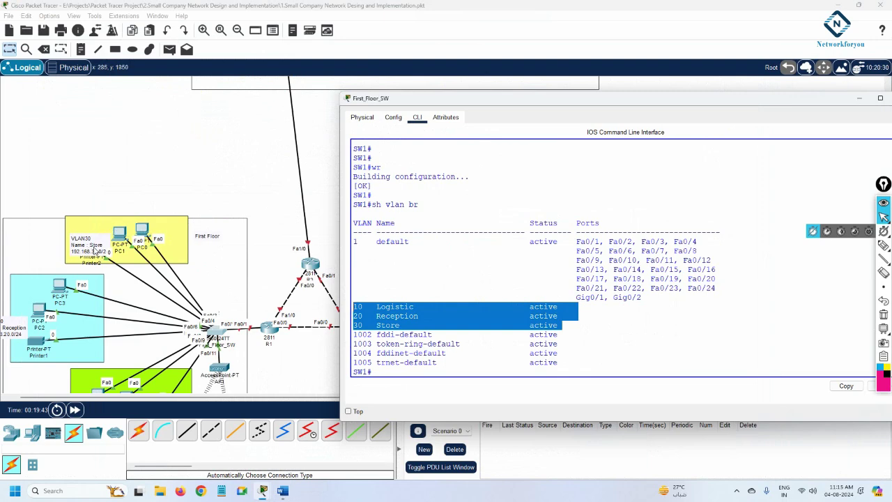
pyautogui.scroll(-3, 95, 251)
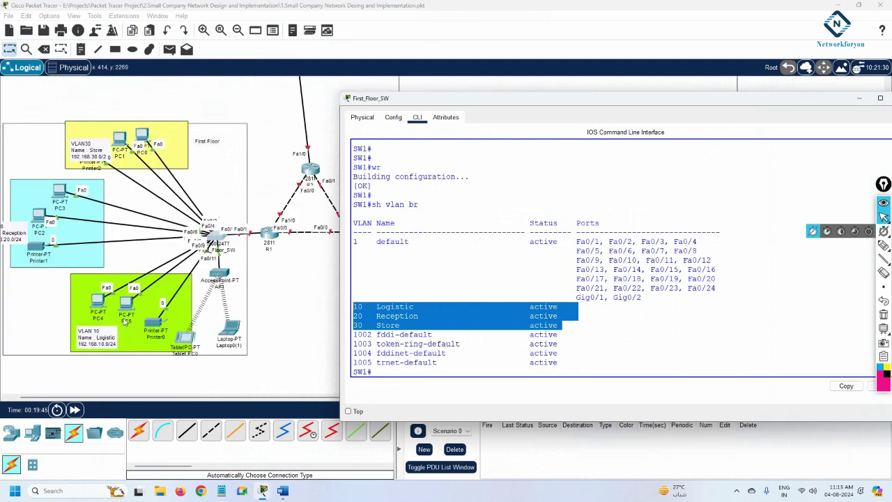
pyautogui.click(209, 342)
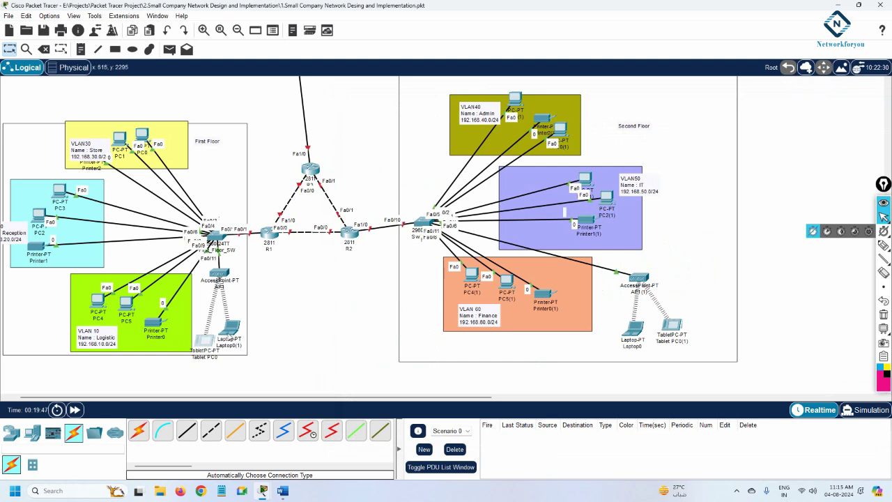
pyautogui.moveTo(230, 327); pyautogui.dragTo(212, 340)
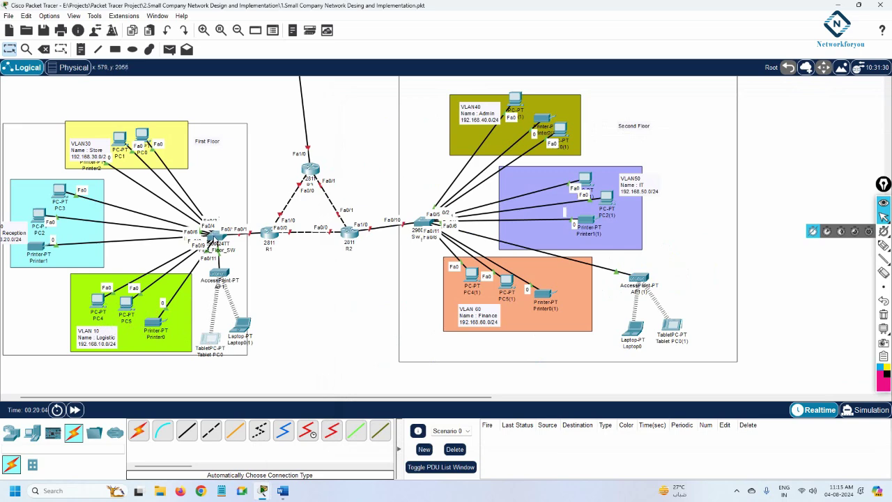
# Check the VLAN 10 Logistic line, then move PC4 up-left inside the Logistic area
pyautogui.click(218, 237)
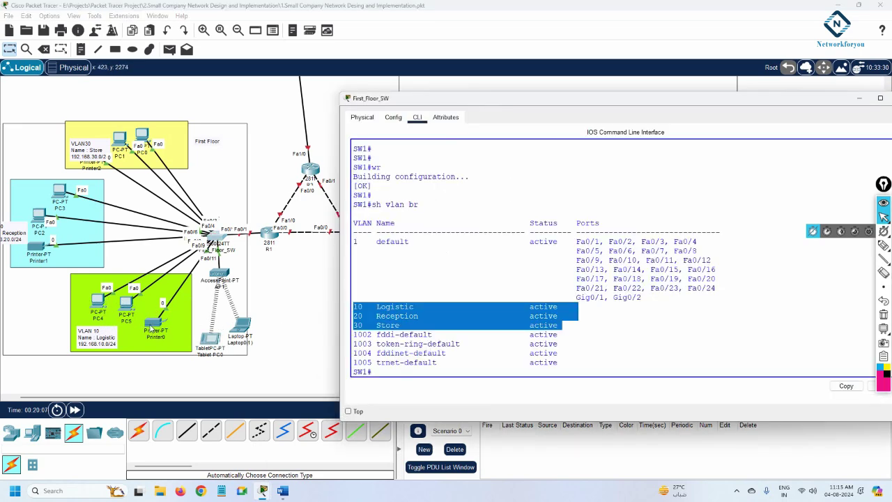
pyautogui.click(362, 307)
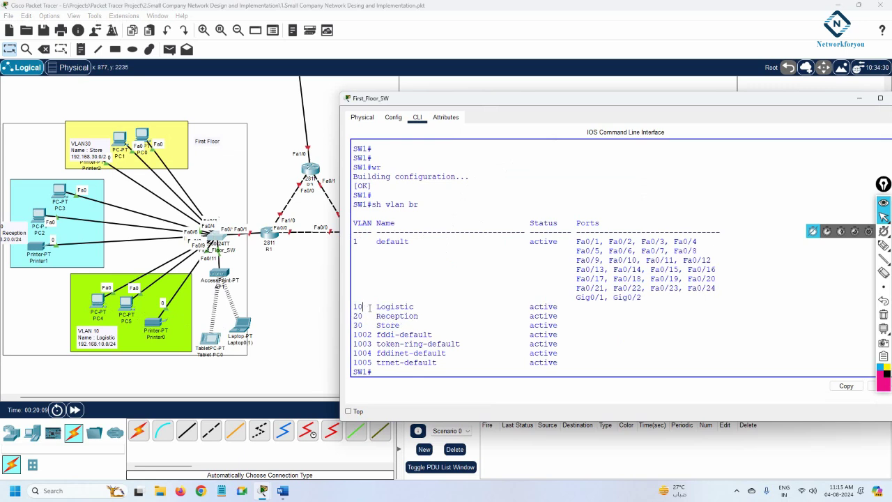
pyautogui.moveTo(353, 308); pyautogui.dragTo(619, 308)
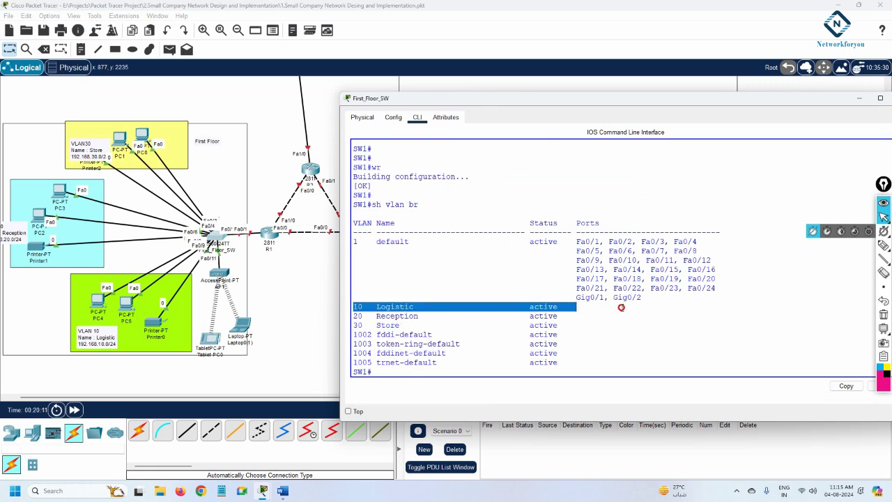
pyautogui.click(416, 328)
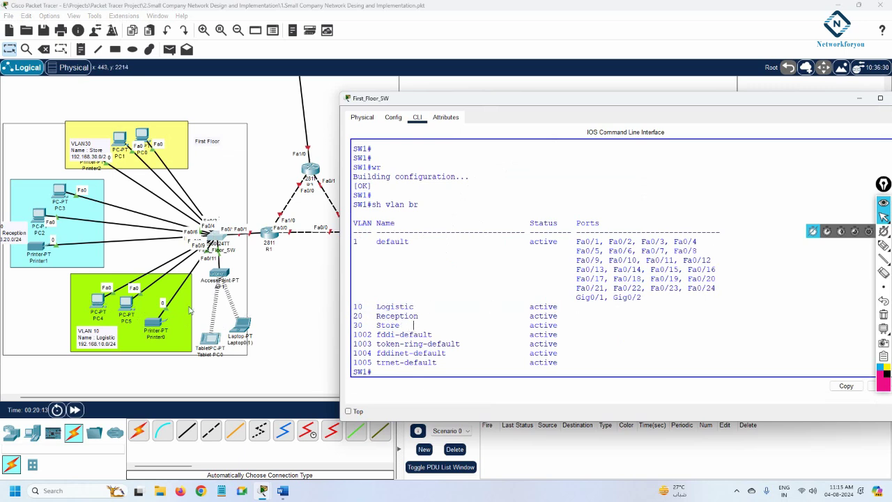
pyautogui.moveTo(96, 305); pyautogui.dragTo(169, 322)
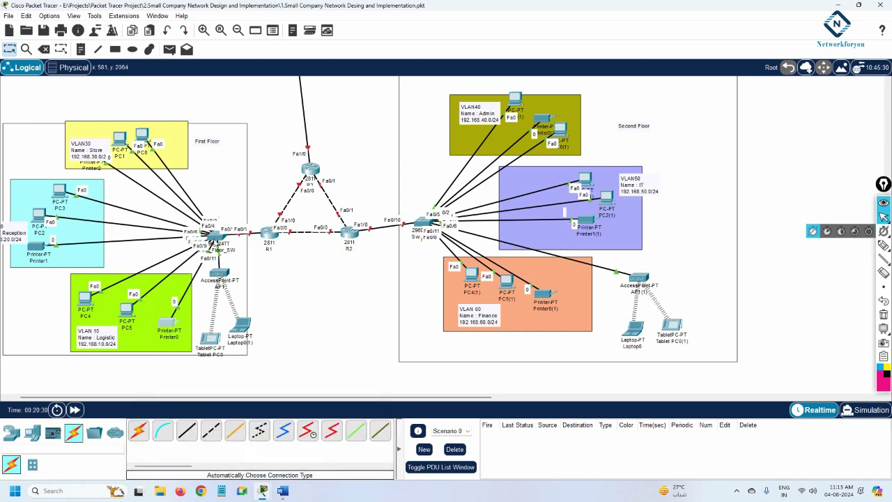
# Enter 'config t' and start 'int range' on First_Floor_SW, repositioning PC4 and PC5 in Logistic
pyautogui.click(214, 238)
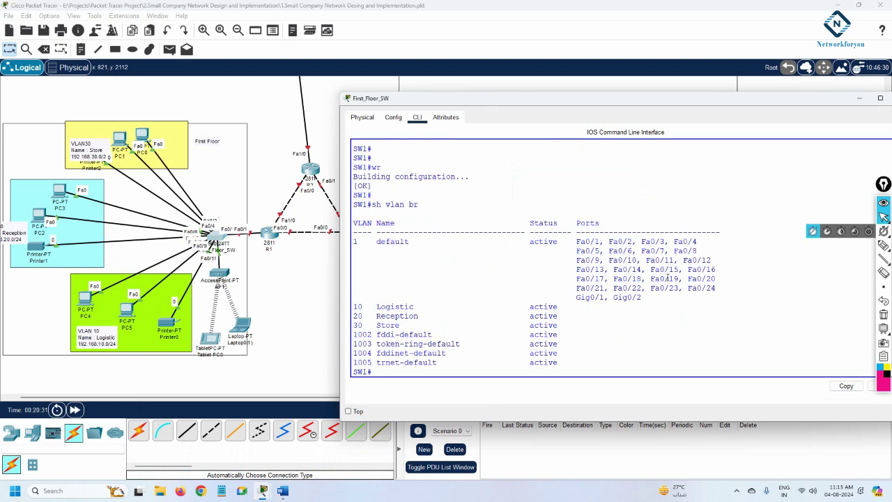
pyautogui.write('config t')
pyautogui.press('Return')
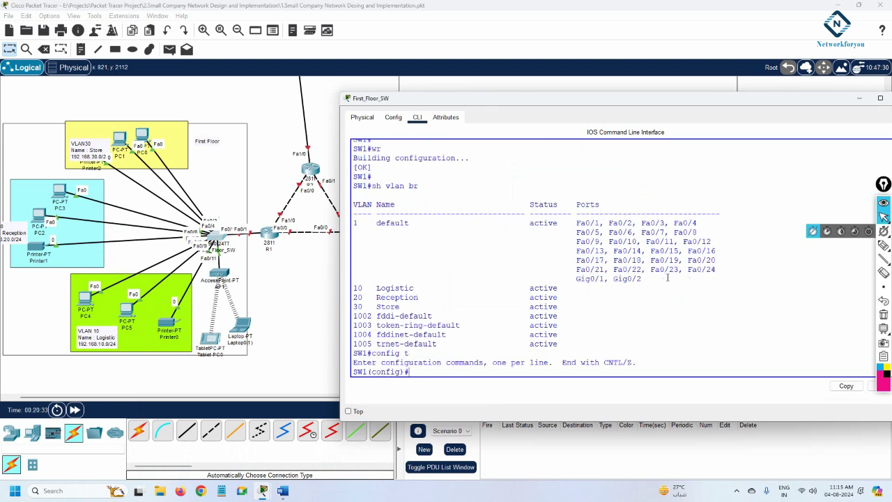
pyautogui.write('int ra')
pyautogui.press('Tab')
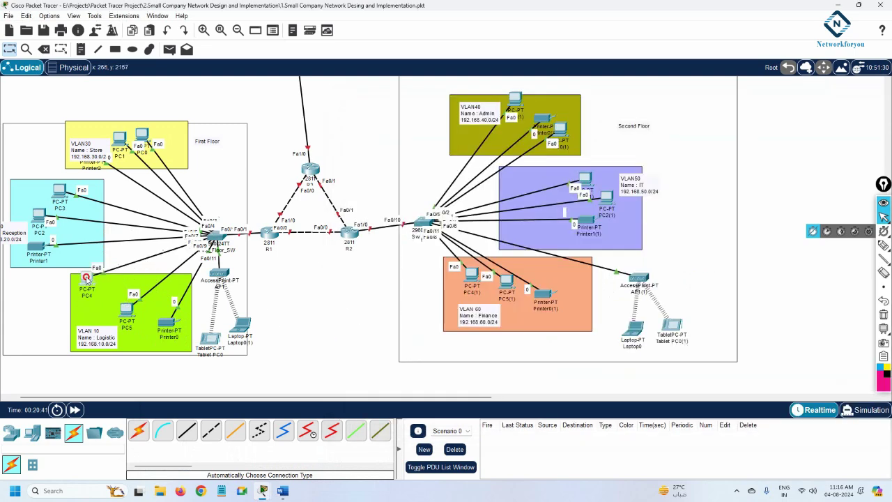
pyautogui.moveTo(83, 307); pyautogui.dragTo(117, 317)
pyautogui.moveTo(170, 325); pyautogui.dragTo(172, 320)
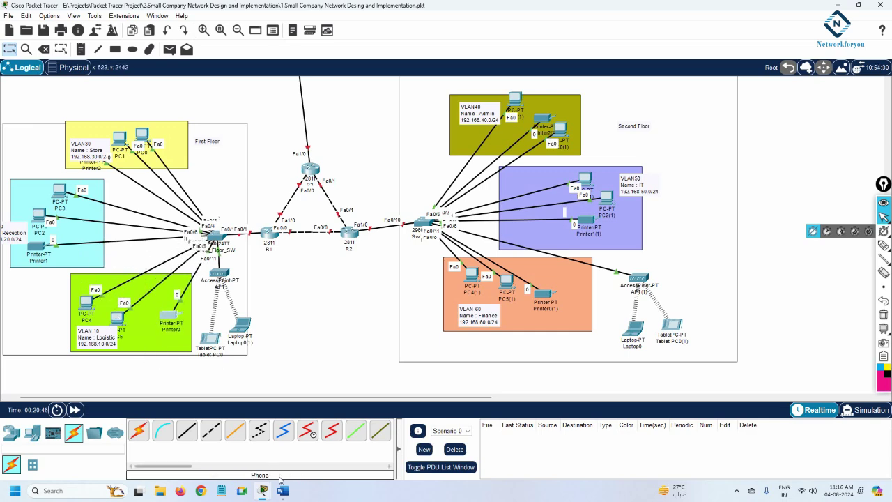
# Select ports Fa0/7–9 and set them to switchport mode access
pyautogui.click(217, 239)
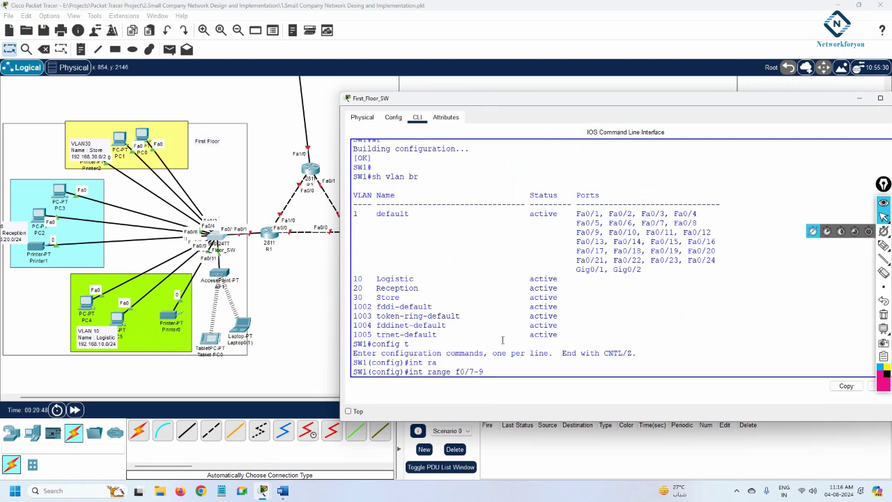
pyautogui.moveTo(486, 372); pyautogui.dragTo(456, 372)
pyautogui.click(488, 372)
pyautogui.press('Return')
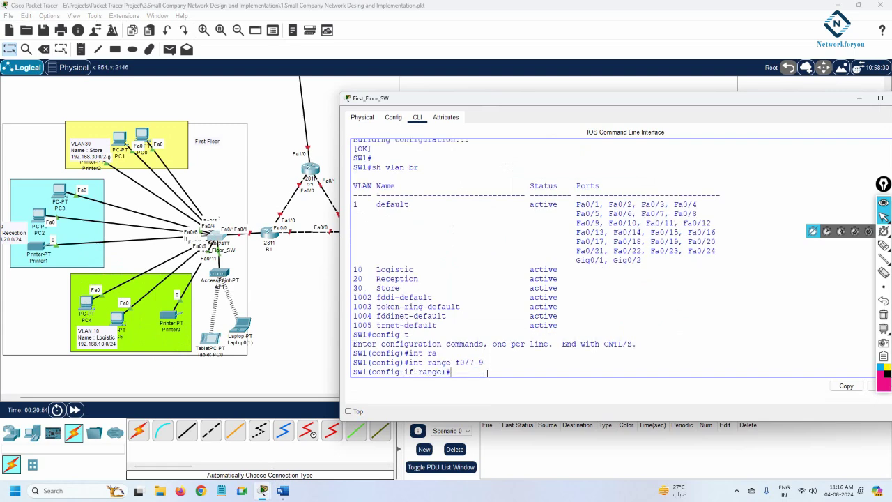
pyautogui.write('sw')
pyautogui.press('Tab')
pyautogui.write('mo')
pyautogui.press('Tab')
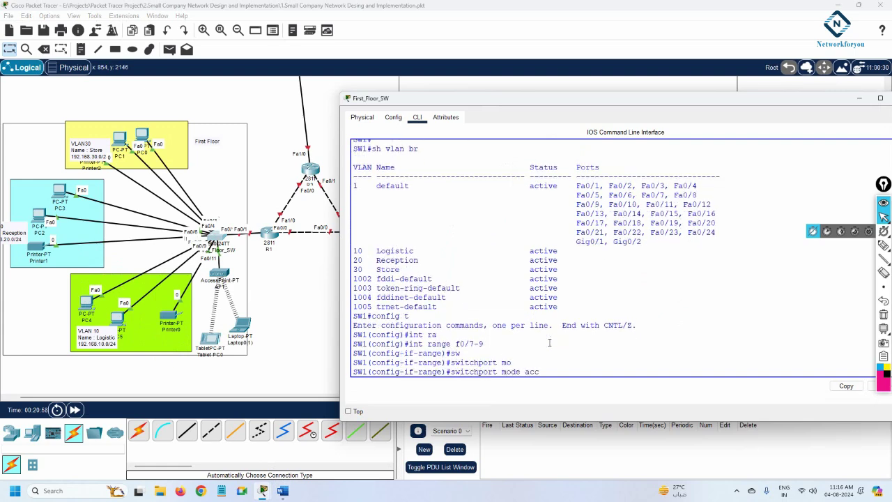
pyautogui.write('acc')
pyautogui.press('Tab')
pyautogui.press('Return')
# Assign ports Fa0/7–9 to access VLAN 10
pyautogui.write('sw')
pyautogui.press('Tab')
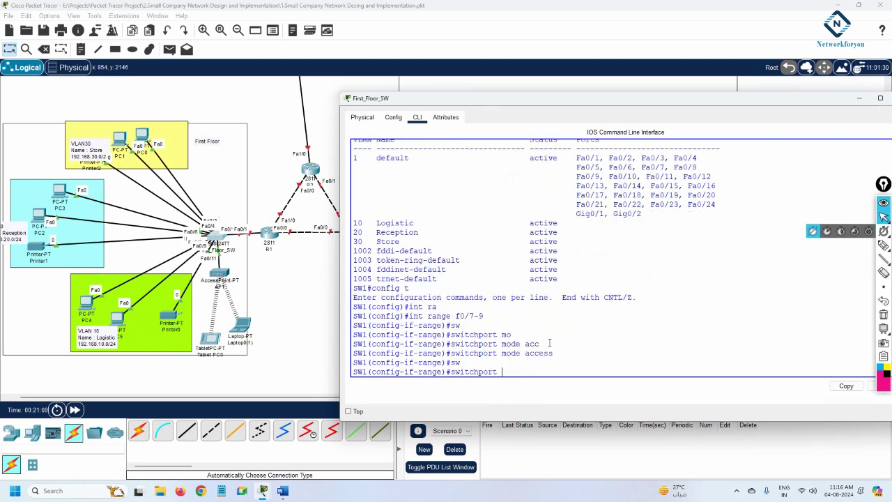
pyautogui.write('acc')
pyautogui.press('Tab')
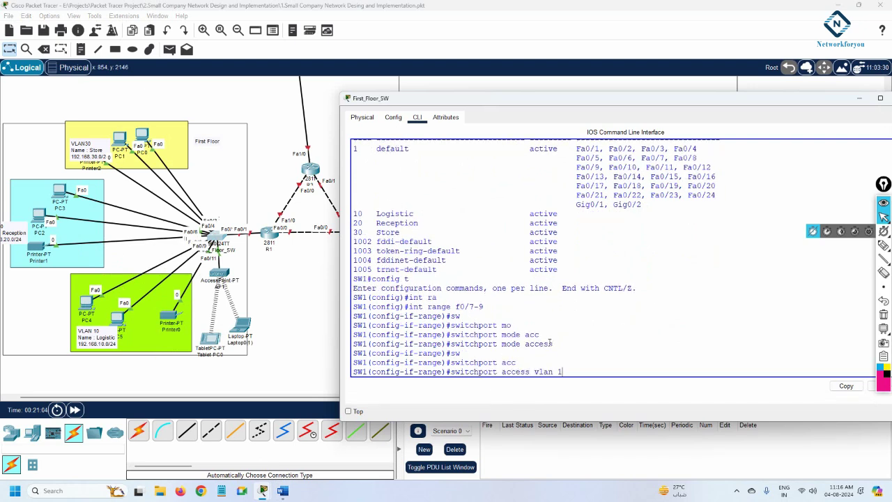
pyautogui.press('Return')
pyautogui.press('Return')
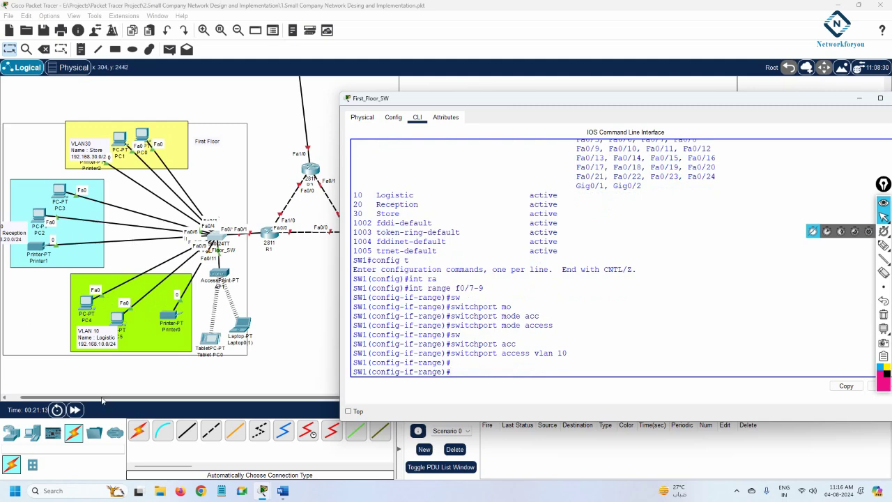
# Rearrange PC3, PC2 and Printer1 neatly inside the Reception VLAN 20 box
pyautogui.moveTo(104, 396); pyautogui.dragTo(82, 397)
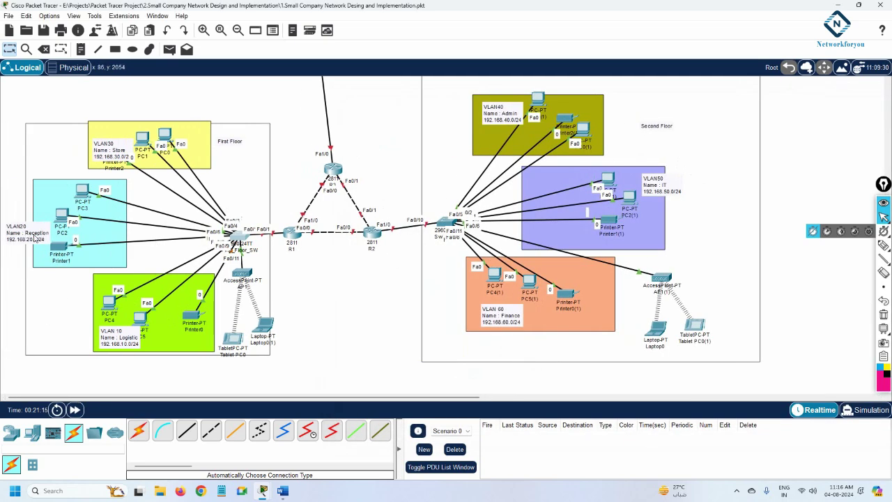
pyautogui.moveTo(84, 191); pyautogui.dragTo(68, 210)
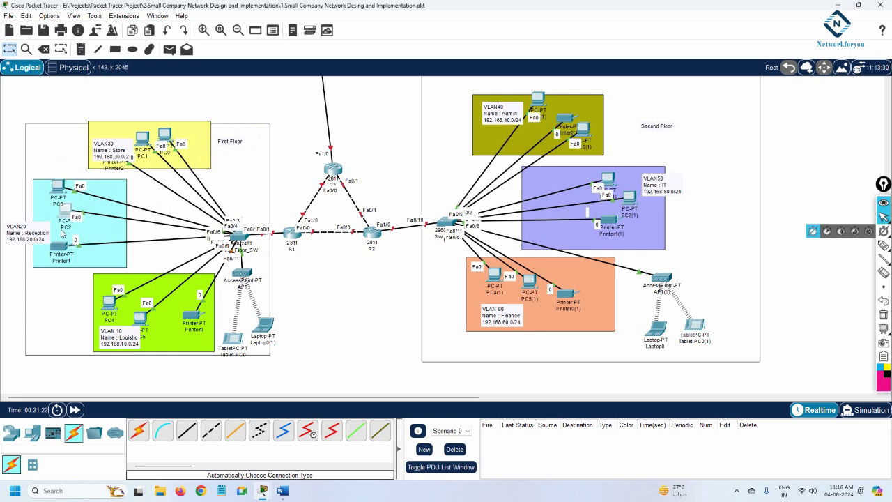
pyautogui.moveTo(62, 246)
pyautogui.mouseDown()
pyautogui.moveTo(64, 212)
pyautogui.moveTo(73, 248)
pyautogui.mouseUp()
pyautogui.moveTo(60, 190); pyautogui.dragTo(65, 226)
pyautogui.click(240, 237)
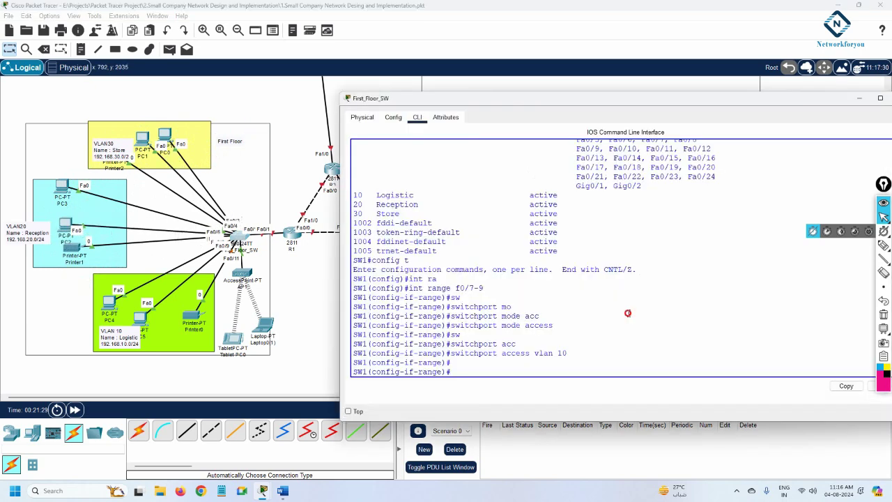
# Exit the previous interface range and select ports Fa0/4–6, tidying PC2 and PC3 in Reception
pyautogui.write('t')
pyautogui.press('Return')
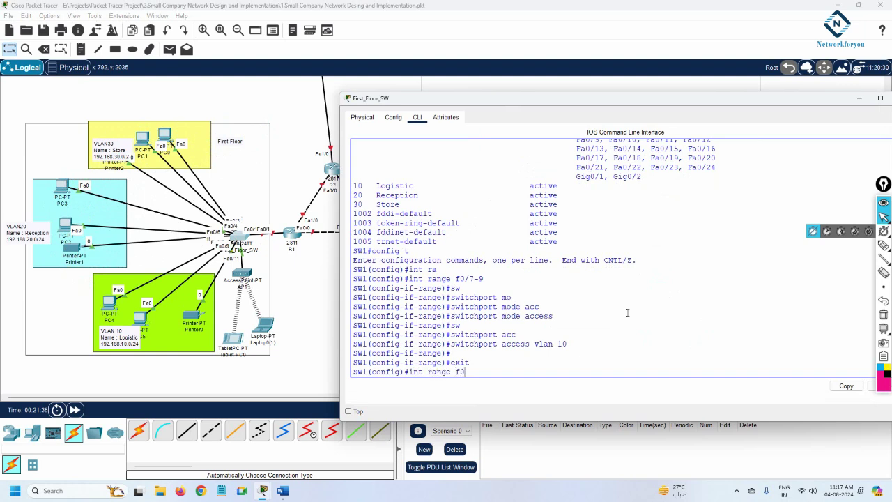
pyautogui.press('Return')
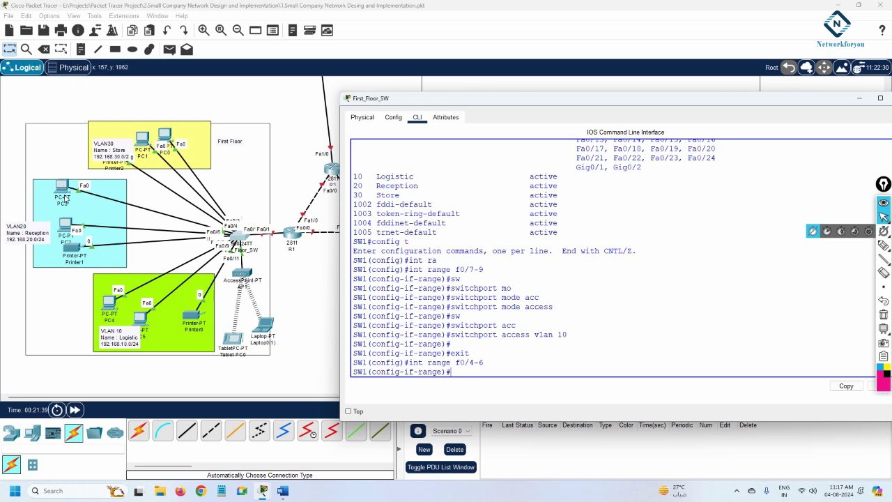
pyautogui.moveTo(62, 187)
pyautogui.mouseDown()
pyautogui.moveTo(96, 153)
pyautogui.moveTo(61, 180)
pyautogui.mouseUp()
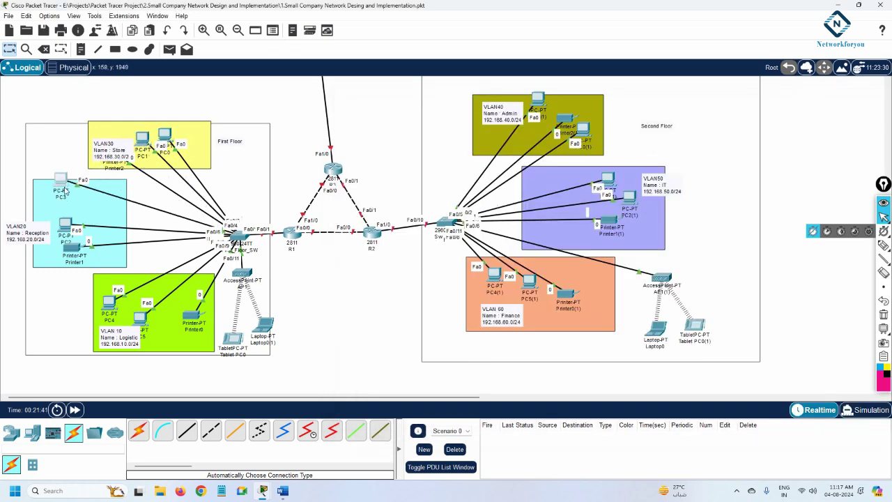
pyautogui.moveTo(65, 224); pyautogui.dragTo(67, 268)
pyautogui.moveTo(67, 268); pyautogui.dragTo(70, 249)
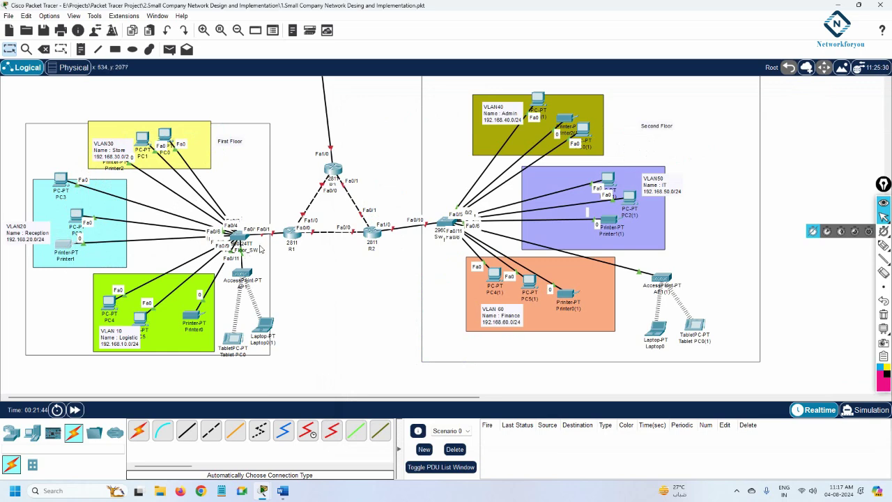
pyautogui.click(245, 242)
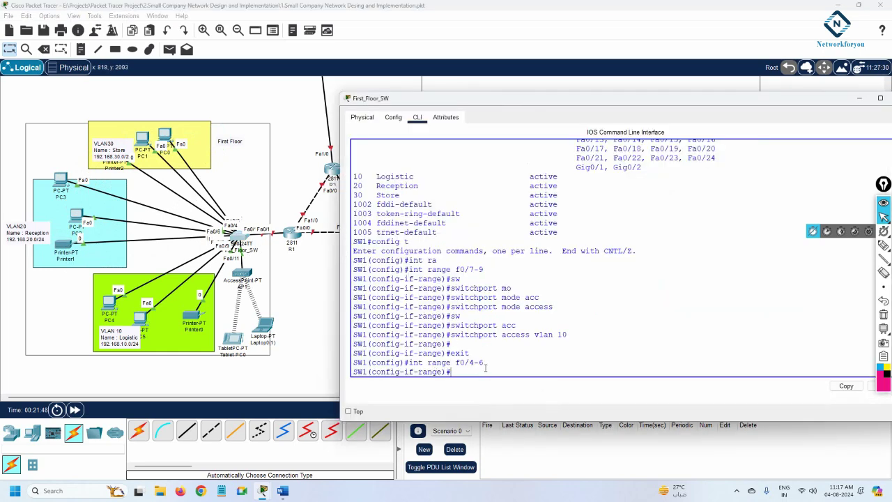
# Make ports Fa0/4–6 access ports with 'switchport mode access'
pyautogui.moveTo(494, 362); pyautogui.dragTo(409, 362)
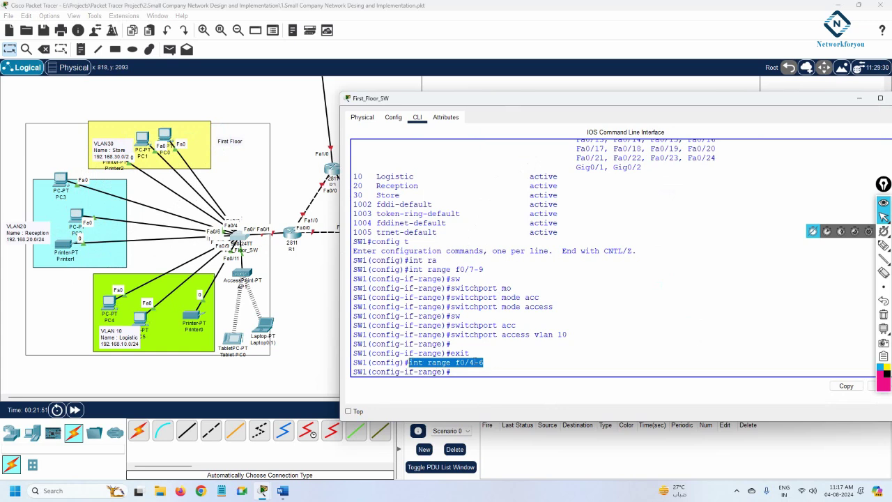
pyautogui.click(481, 372)
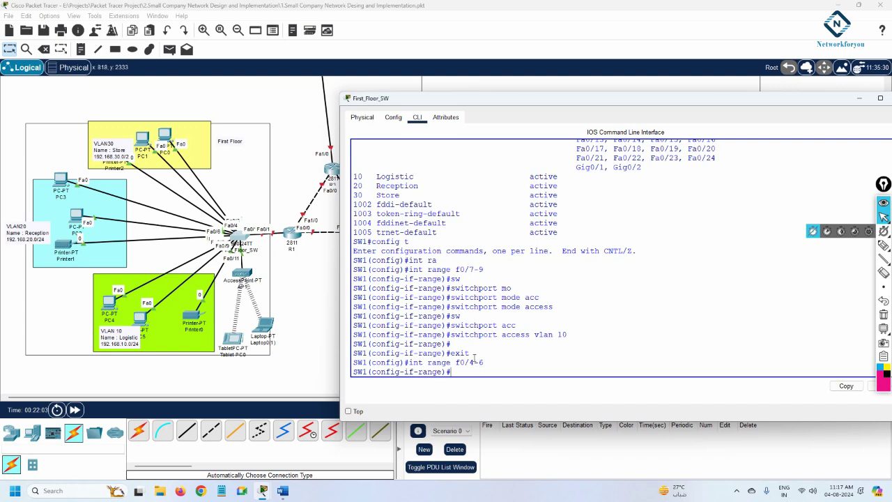
pyautogui.press('Tab')
pyautogui.write('mo')
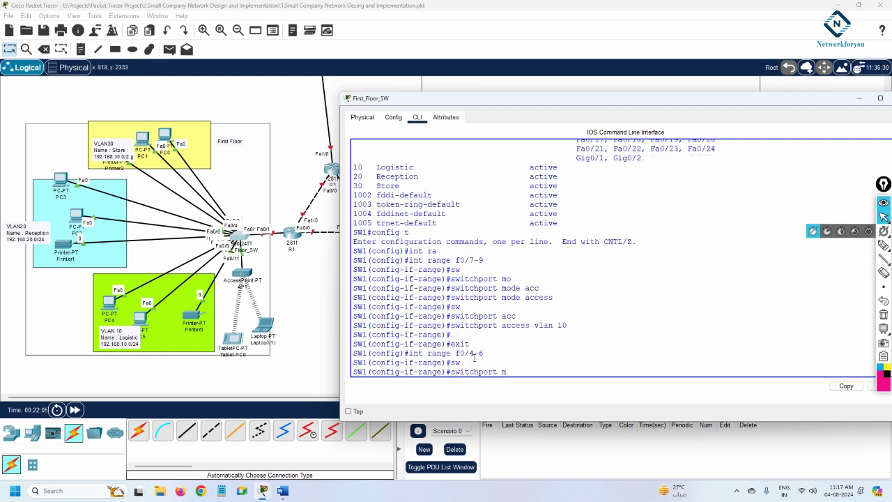
pyautogui.press('Tab')
pyautogui.write('vlan')
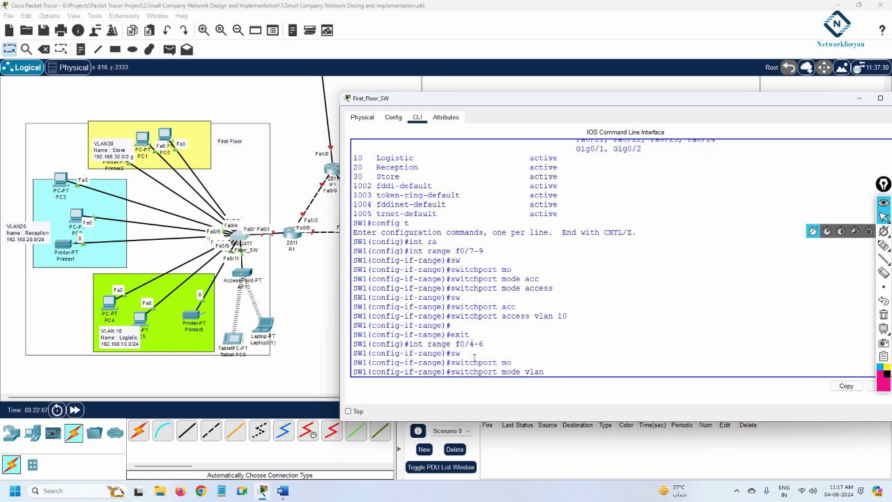
pyautogui.press('BackSpace')
pyautogui.press('BackSpace')
pyautogui.press('BackSpace')
pyautogui.write('acc')
pyautogui.press('Tab')
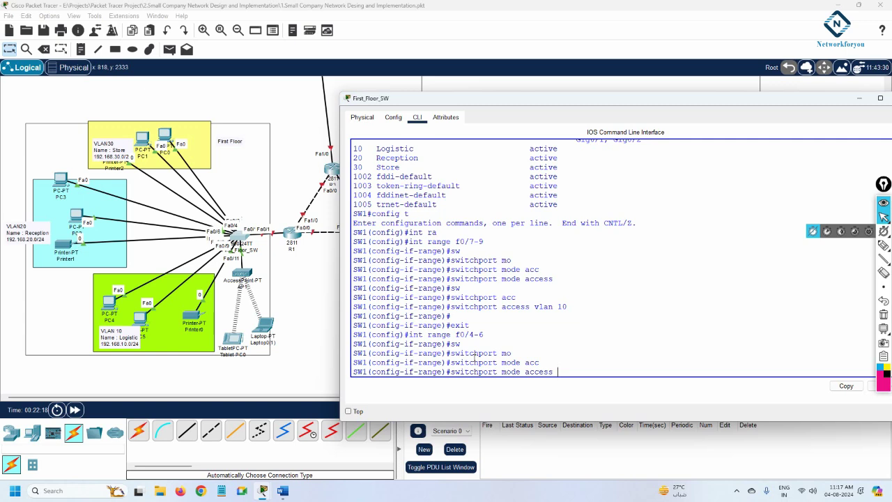
pyautogui.press('Return')
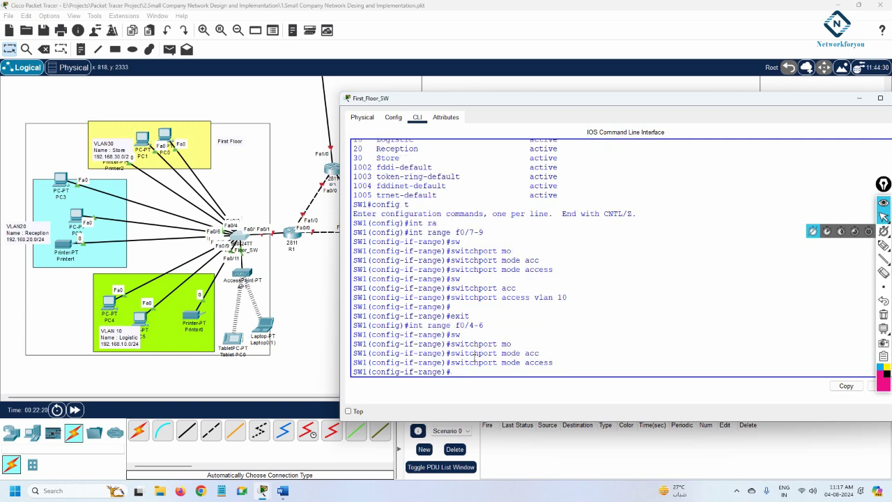
# Assign Fa0/4–6 to access VLAN 20, then reposition PC0 in the Store area
pyautogui.write('sw')
pyautogui.press('Tab')
pyautogui.write('acc')
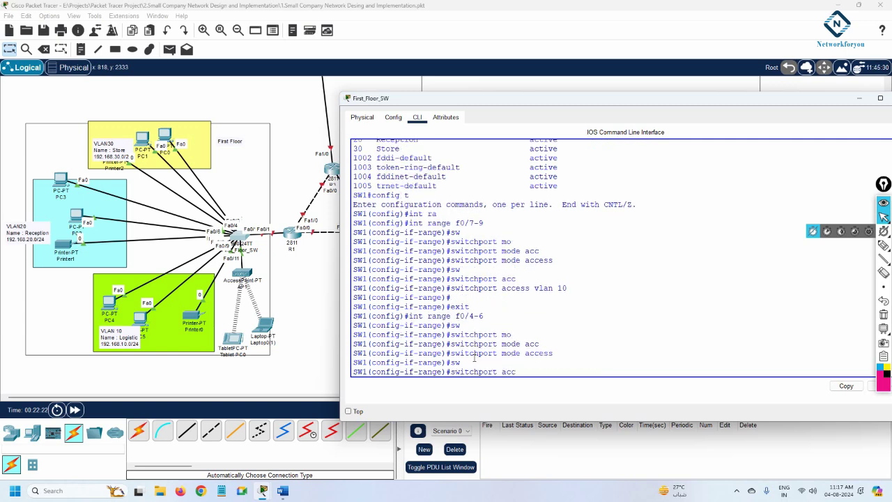
pyautogui.press('Tab')
pyautogui.write('vlan ')
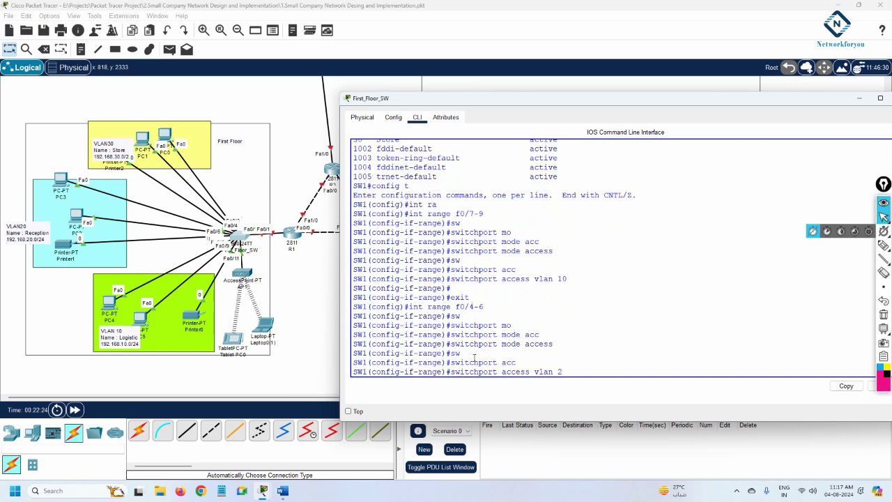
pyautogui.write('20')
pyautogui.press('Return')
pyautogui.press('Return')
pyautogui.press('Return')
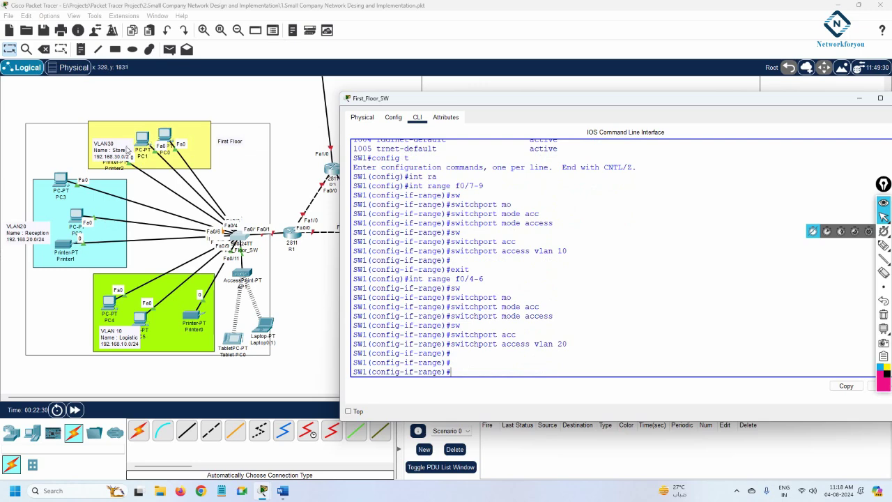
pyautogui.moveTo(167, 134)
pyautogui.mouseDown()
pyautogui.moveTo(277, 102)
pyautogui.moveTo(150, 131)
pyautogui.mouseUp()
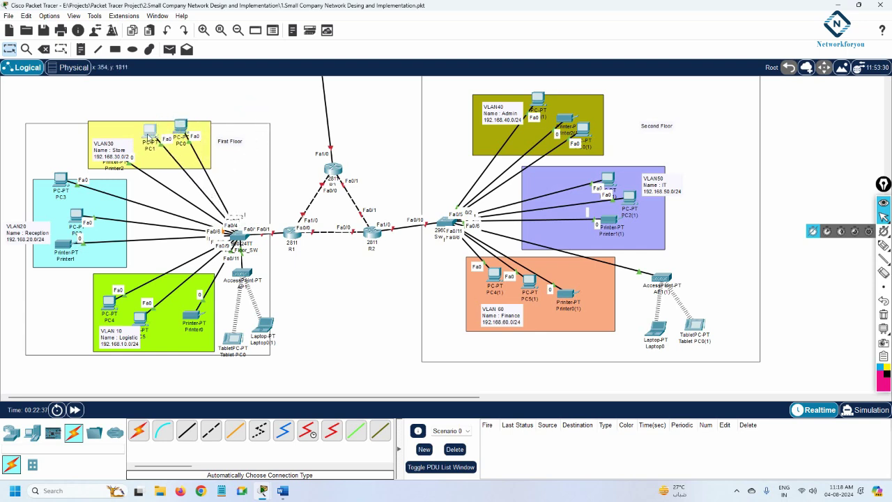
# Move the VLAN30 label above the yellow box and shift Printer2 into clear view
pyautogui.moveTo(108, 152); pyautogui.dragTo(103, 122)
pyautogui.moveTo(110, 154)
pyautogui.mouseDown()
pyautogui.moveTo(164, 127)
pyautogui.moveTo(256, 118)
pyautogui.moveTo(101, 152)
pyautogui.mouseUp()
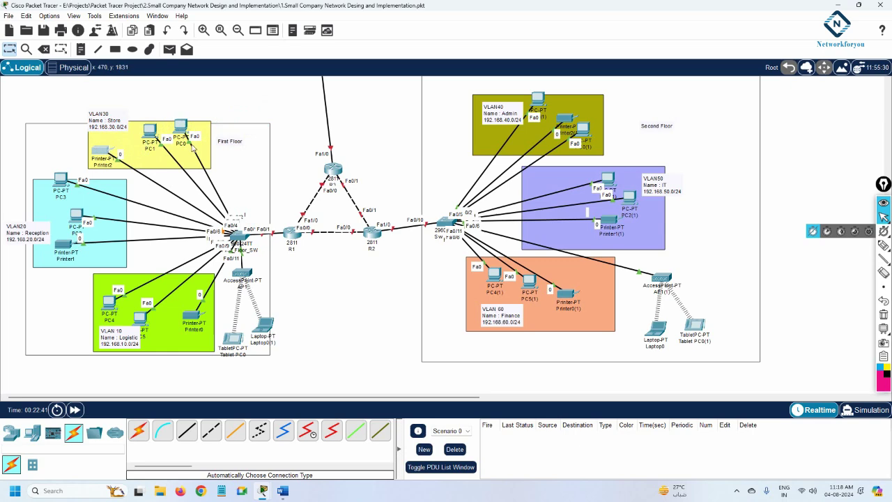
pyautogui.click(239, 241)
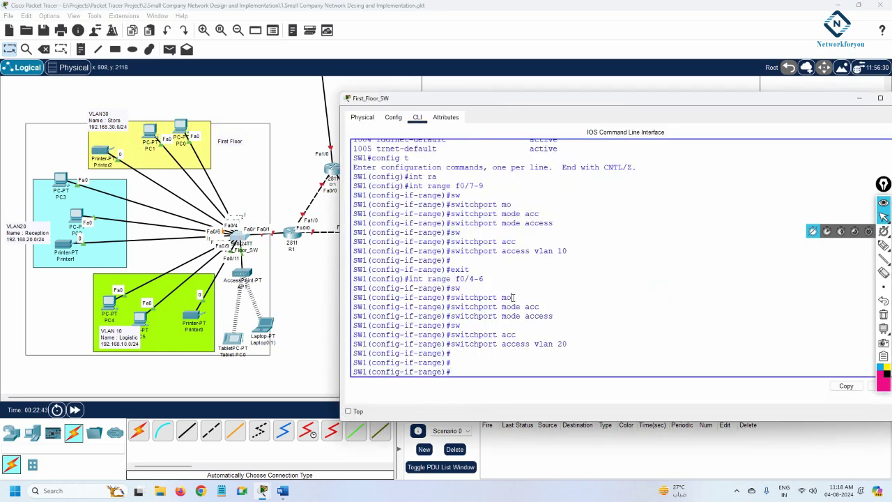
# Select ports Fa0/1–3 with 'int range f0/1-3' and set them to access mode
pyautogui.write('exit')
pyautogui.press('Return')
pyautogui.write('ig)#i')
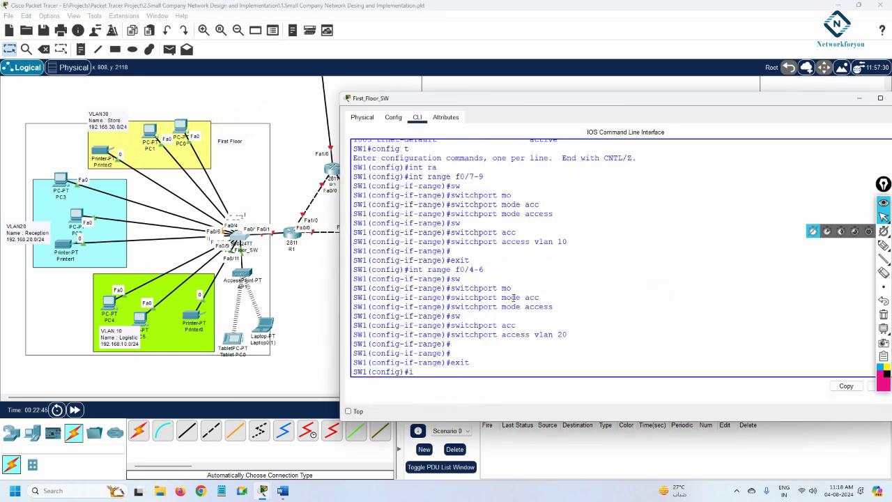
pyautogui.write('nt ra')
pyautogui.press('Tab')
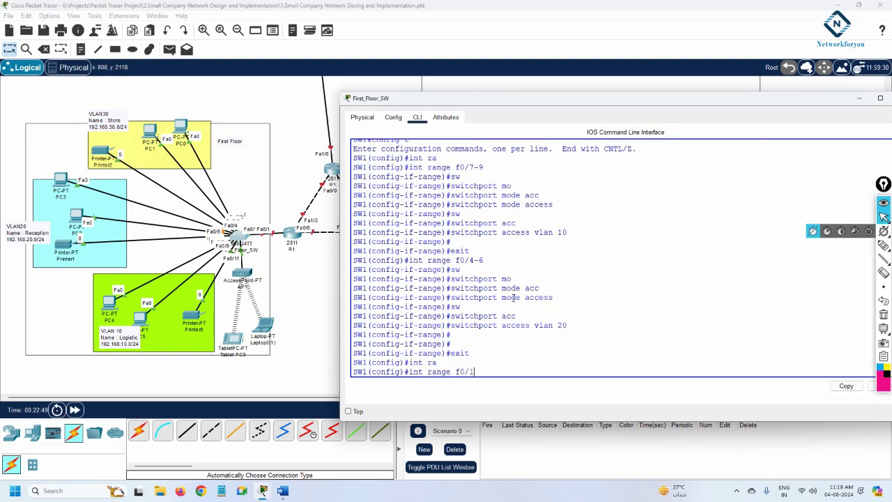
pyautogui.write('f0/1-3')
pyautogui.press('Return')
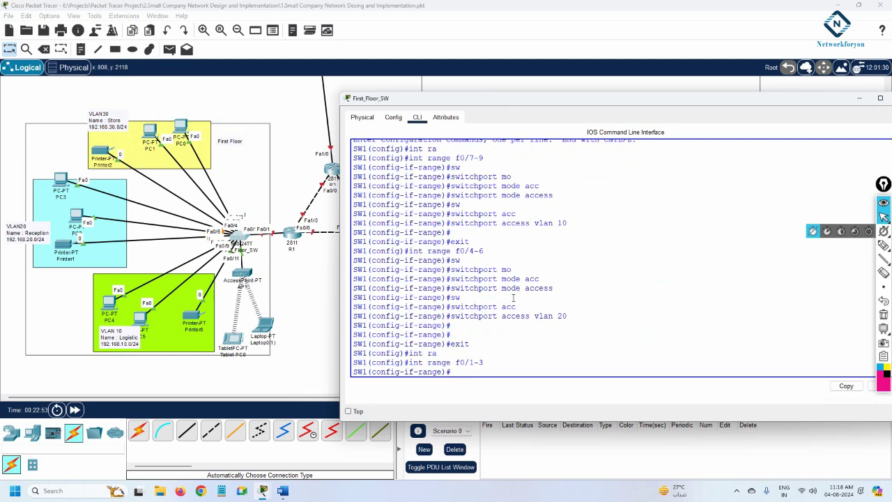
pyautogui.write('sw')
pyautogui.press('Tab')
pyautogui.write('mo')
pyautogui.press('Tab')
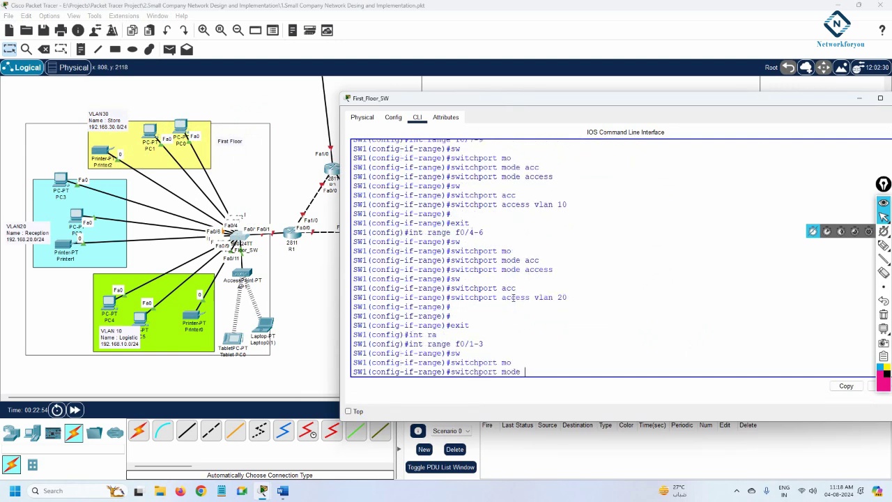
pyautogui.write('acc')
pyautogui.press('Tab')
pyautogui.press('Return')
# Assign ports Fa0/1–3 to access VLAN 30
pyautogui.write('sw')
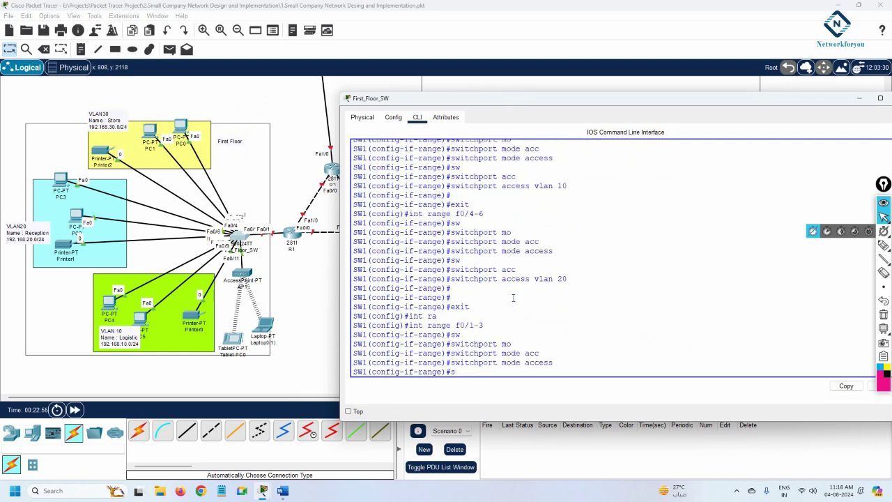
pyautogui.press('Tab')
pyautogui.write('acc')
pyautogui.press('Tab')
pyautogui.write('vl')
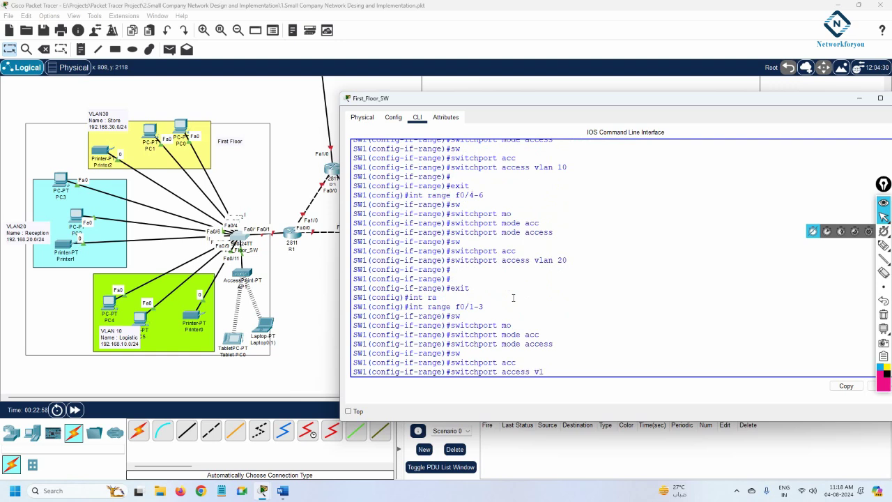
pyautogui.write('an 30')
pyautogui.press('Return')
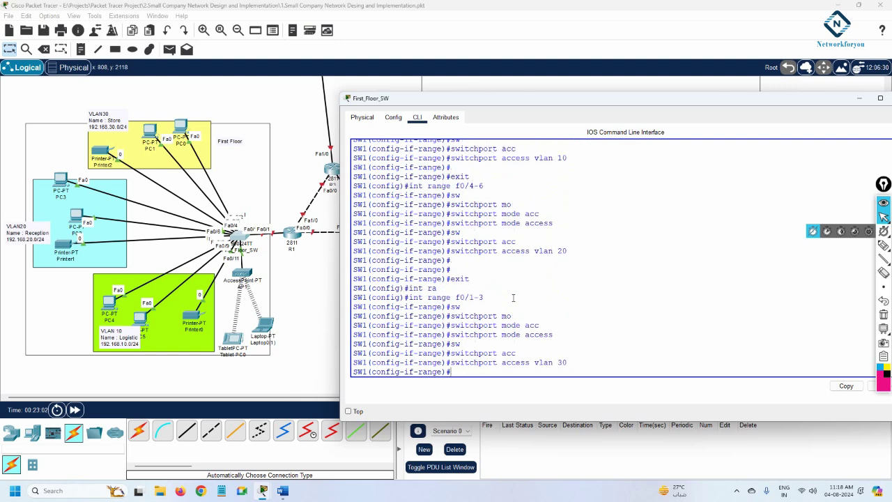
# Save the switch configuration with 'do wr' and list port assignments with 'sh vlan br'
pyautogui.write('exit')
pyautogui.press('Return')
pyautogui.press('Return')
pyautogui.press('Return')
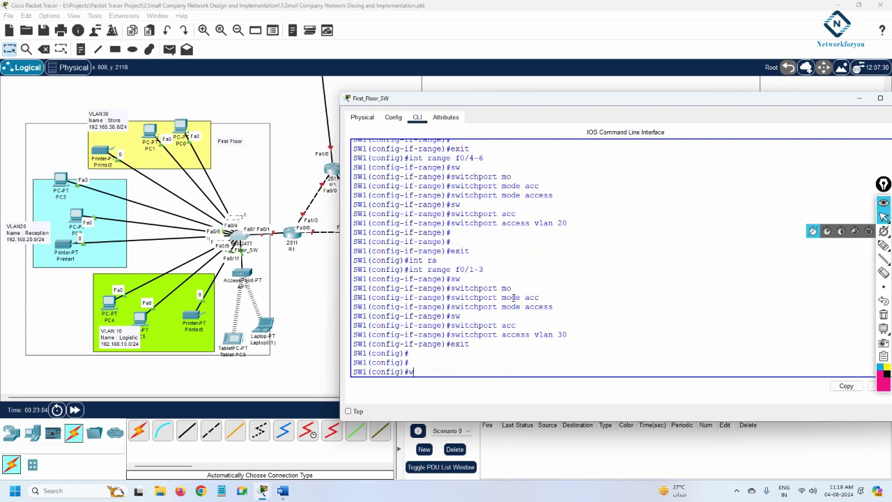
pyautogui.write('do wr')
pyautogui.press('Return')
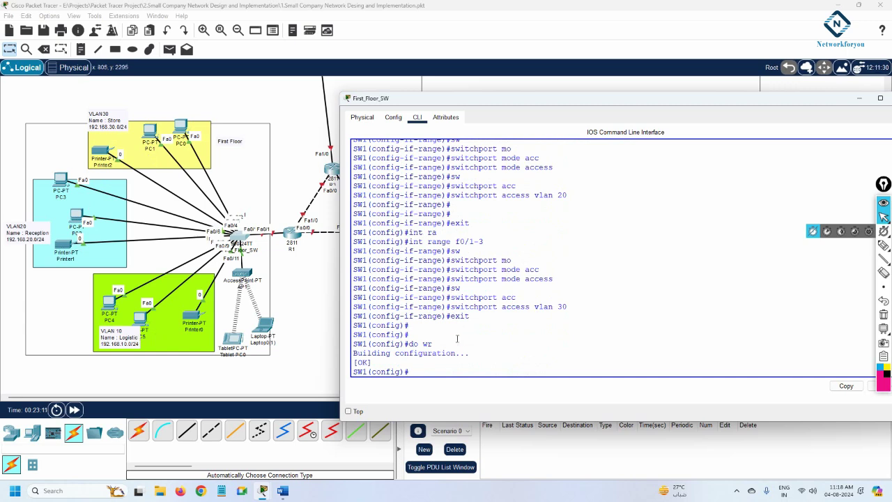
pyautogui.hotkey('ctrl', 'z')
pyautogui.press('Return')
pyautogui.press('Return')
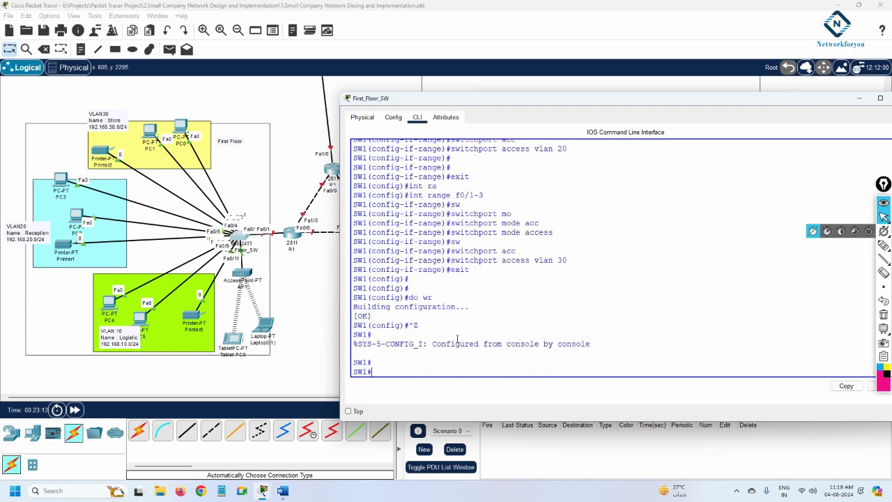
pyautogui.write('sh vlan br')
pyautogui.press('Return')
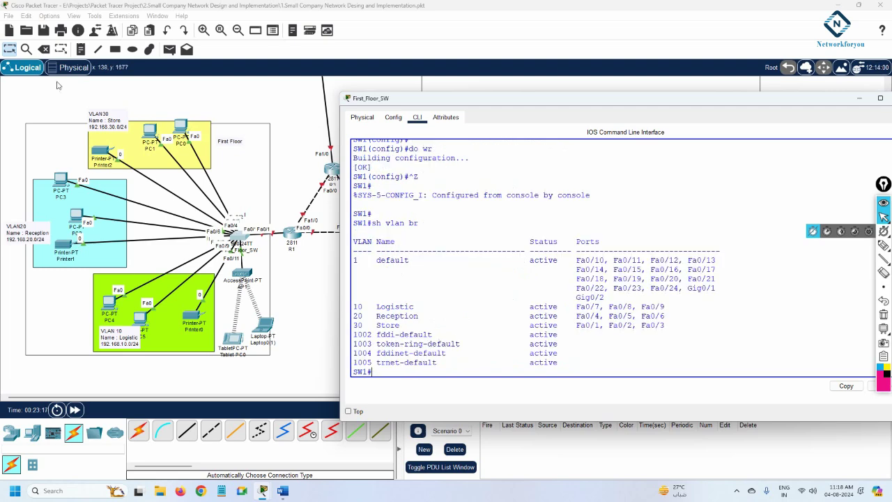
# Save the Packet Tracer network project
pyautogui.click(43, 30)
pyautogui.click(43, 30)
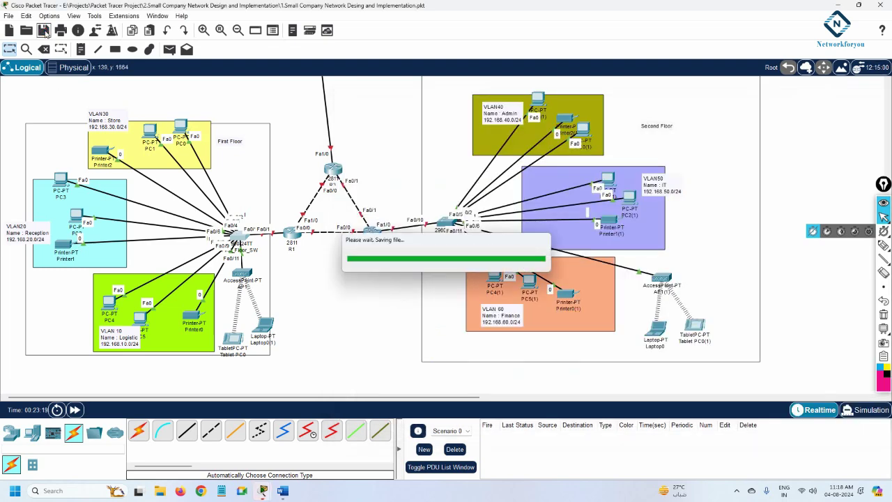
pyautogui.click(43, 32)
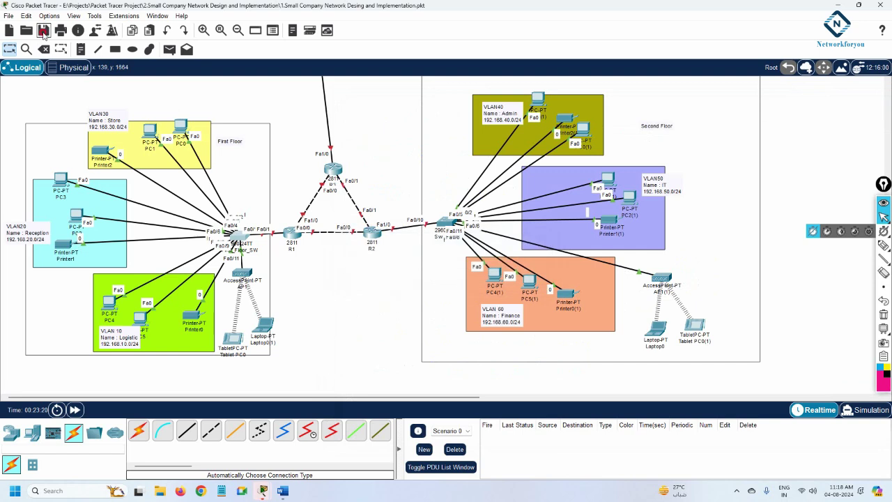
pyautogui.click(44, 32)
pyautogui.click(43, 31)
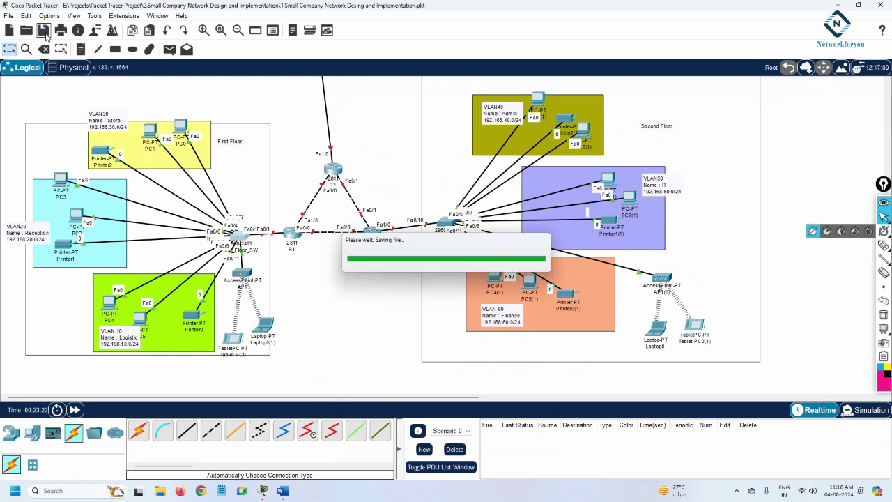
pyautogui.click(43, 32)
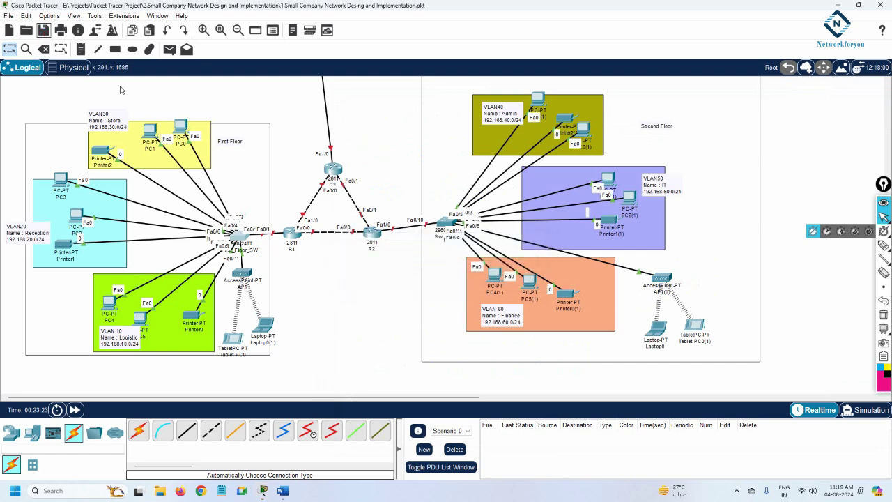
pyautogui.click(43, 32)
# Review the Switch0(1) console output, enlarging its window to show more
pyautogui.moveTo(269, 492)
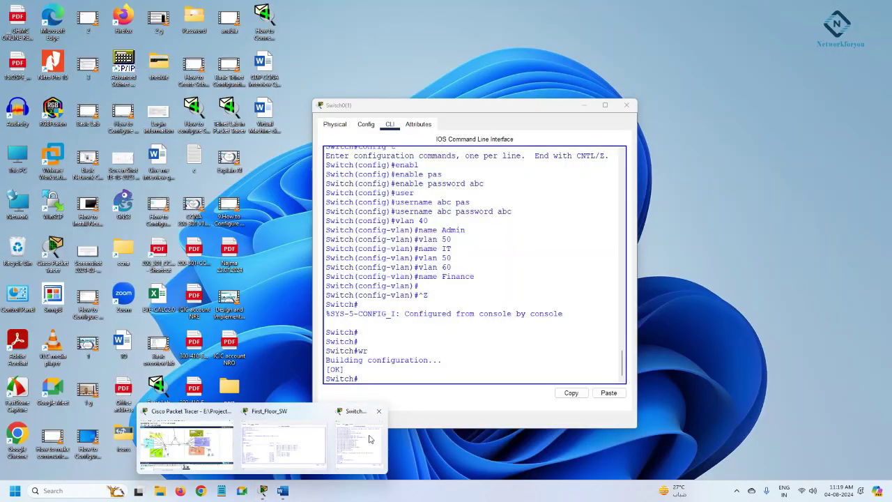
pyautogui.click(348, 450)
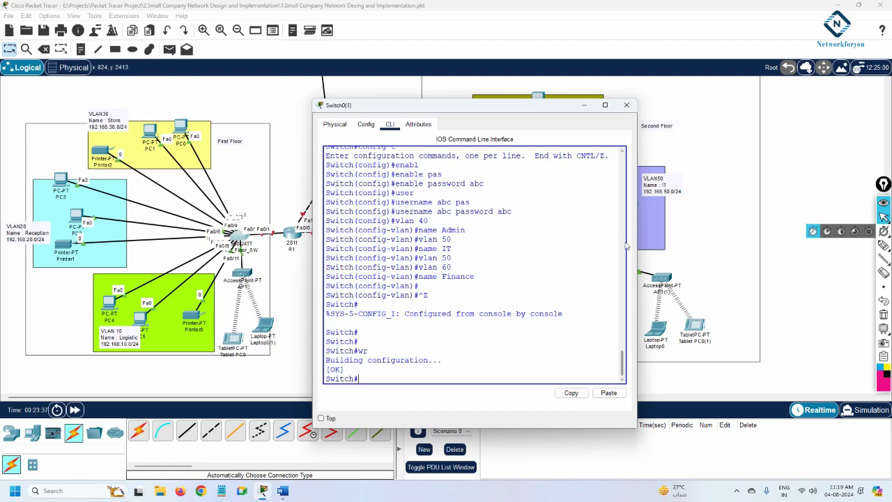
pyautogui.scroll(2, 505, 304)
pyautogui.scroll(4, 505, 304)
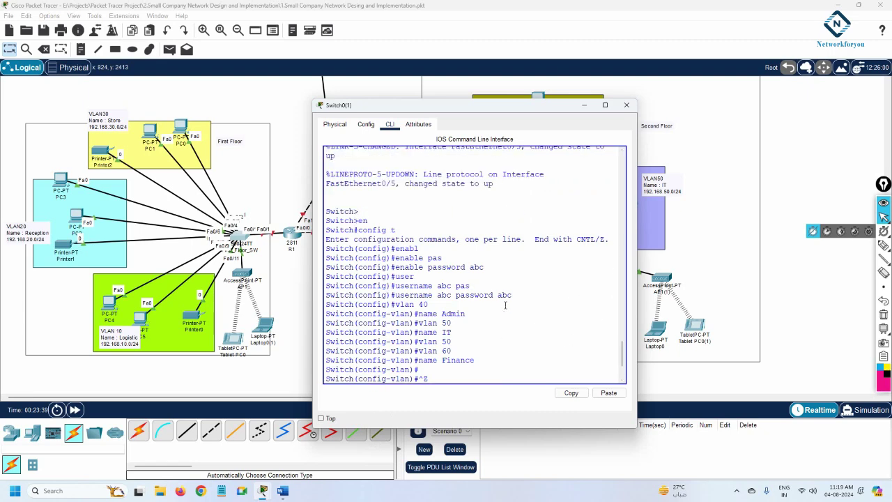
pyautogui.moveTo(423, 108); pyautogui.dragTo(600, 126)
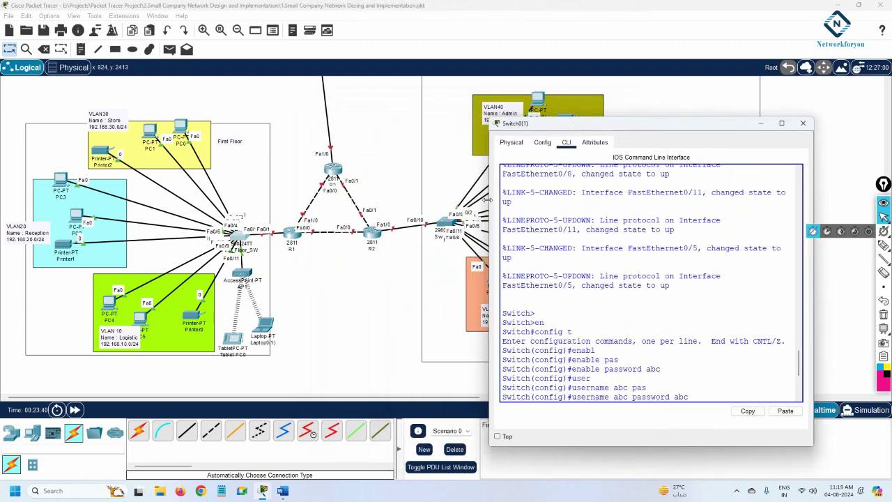
pyautogui.moveTo(488, 224); pyautogui.dragTo(367, 224)
pyautogui.moveTo(474, 130); pyautogui.dragTo(511, 128)
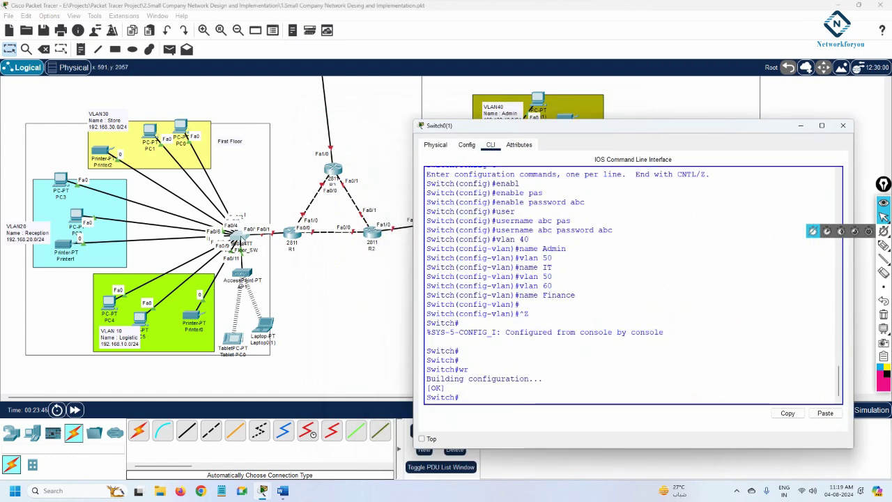
# Close the First_Floor_SW and Switch0(1) console windows
pyautogui.click(242, 240)
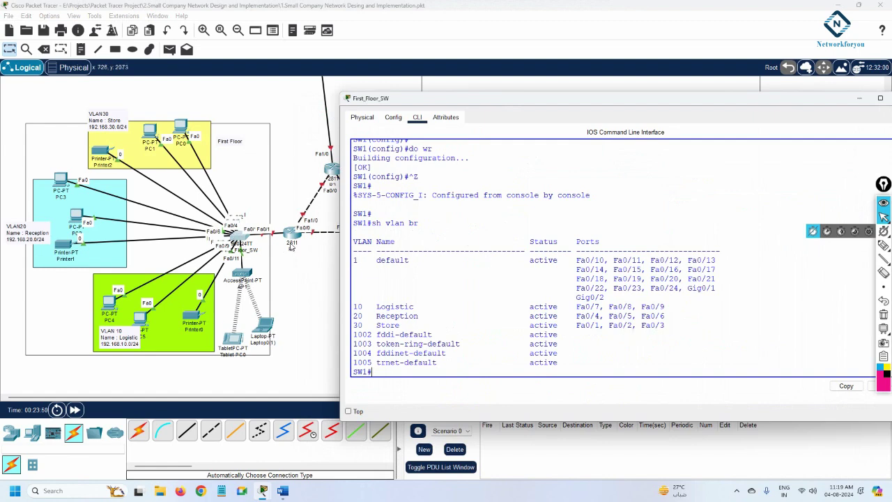
pyautogui.moveTo(472, 104); pyautogui.dragTo(68, 103)
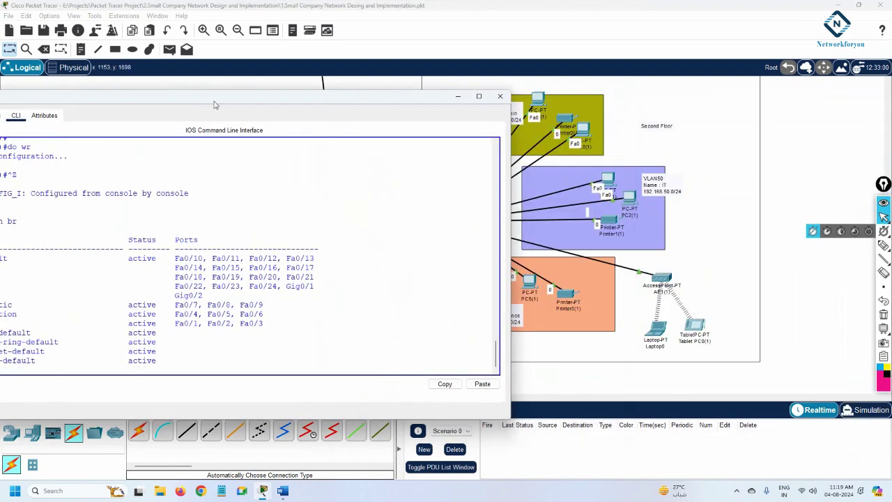
pyautogui.click(497, 97)
pyautogui.moveTo(263, 492)
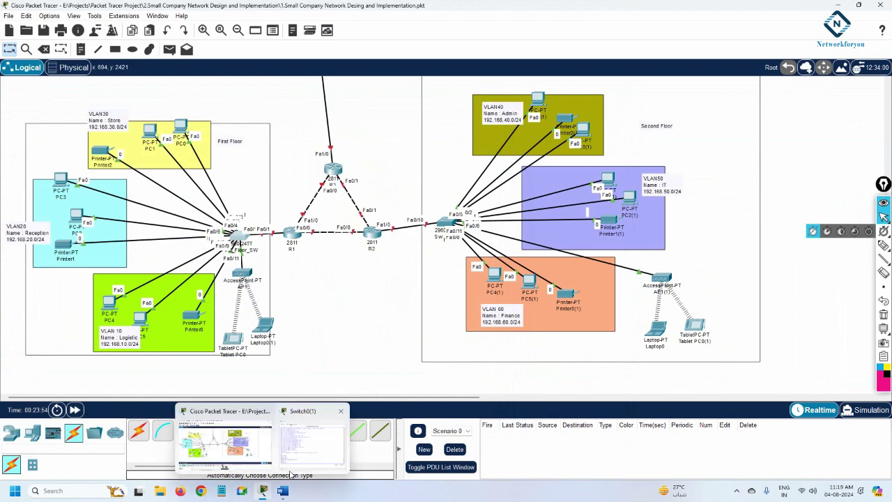
pyautogui.click(317, 450)
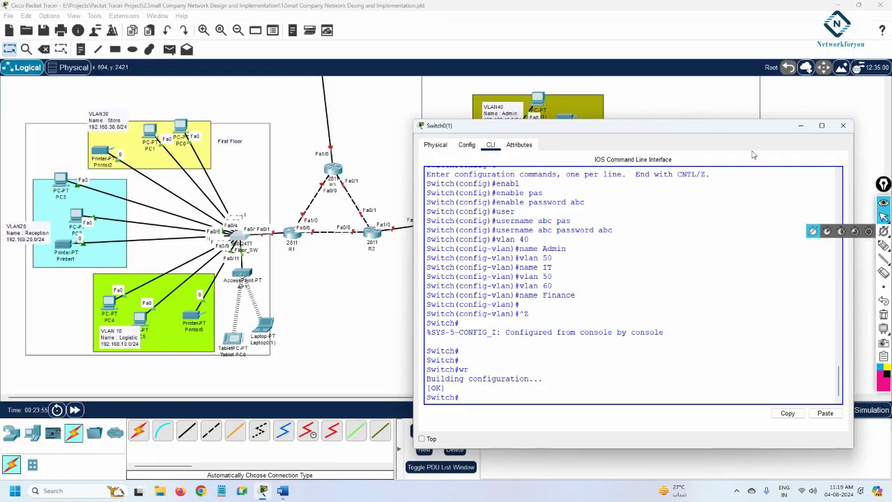
pyautogui.click(845, 127)
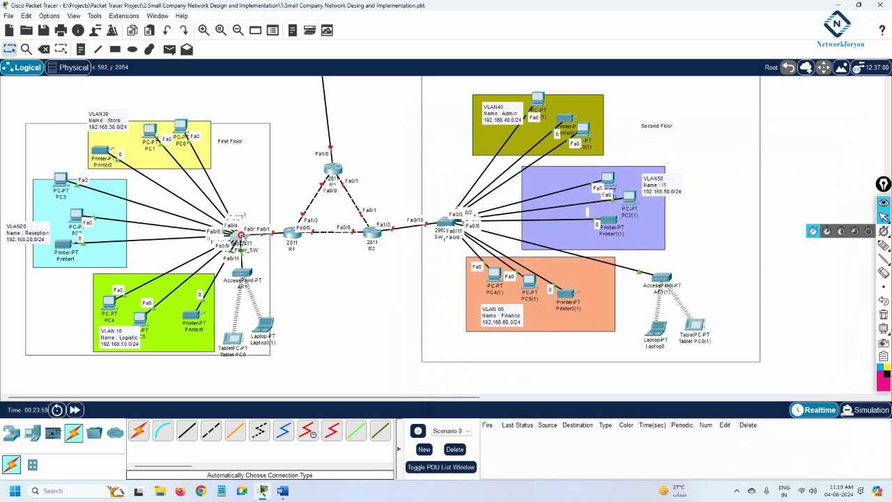
# Rename the first-floor switch from First_Floor_SW to SW1
pyautogui.click(241, 236)
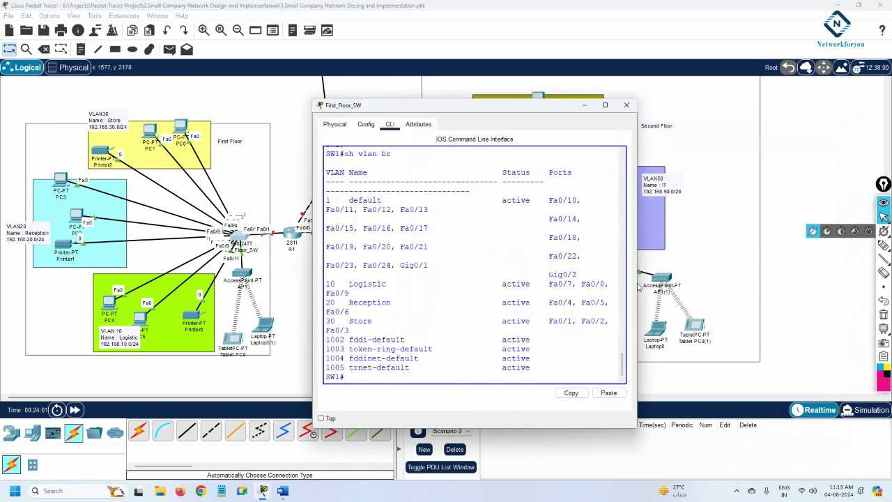
pyautogui.moveTo(638, 288); pyautogui.dragTo(775, 290)
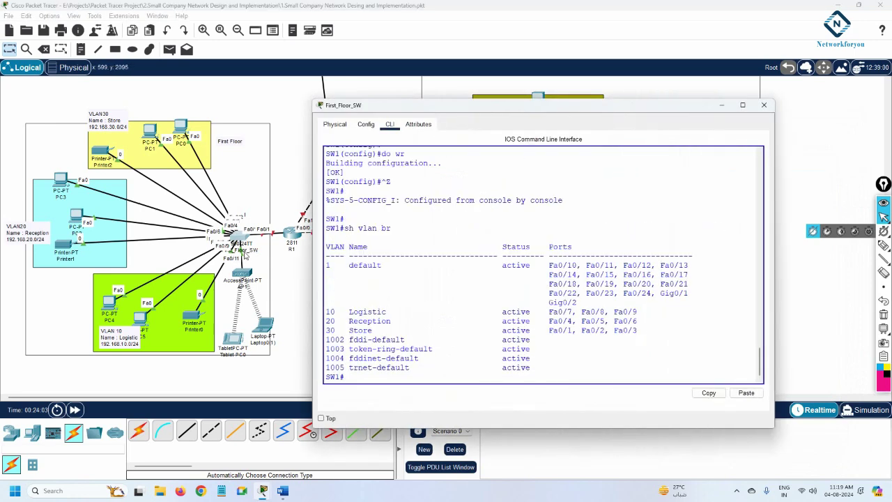
pyautogui.click(244, 252)
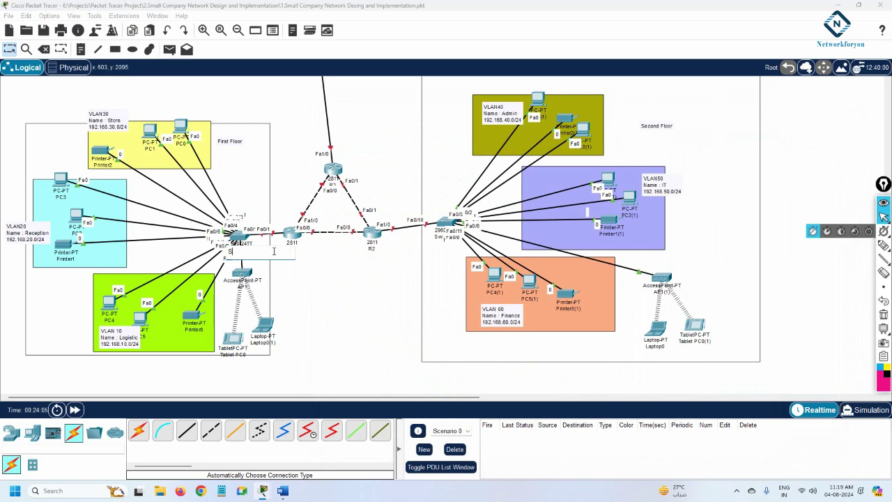
pyautogui.click(240, 242)
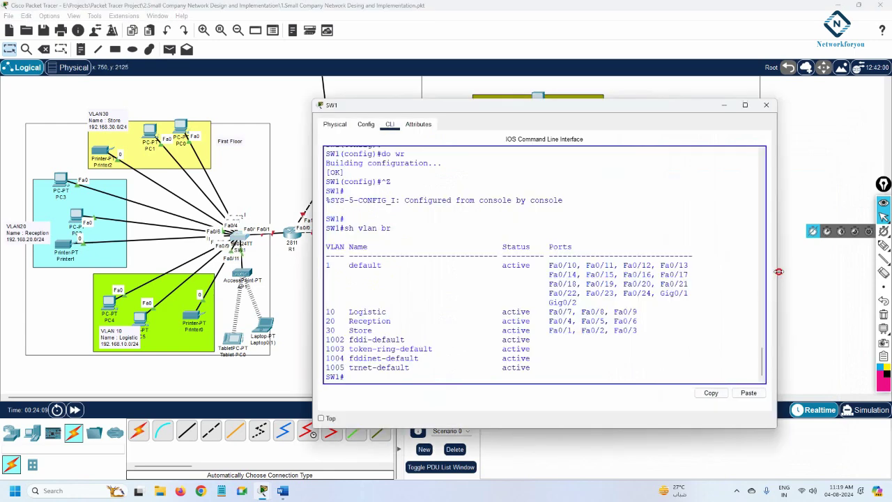
# Review SW1's VLAN 10, 20, 30 port rows, then nudge the switch slightly left
pyautogui.moveTo(774, 275); pyautogui.dragTo(855, 272)
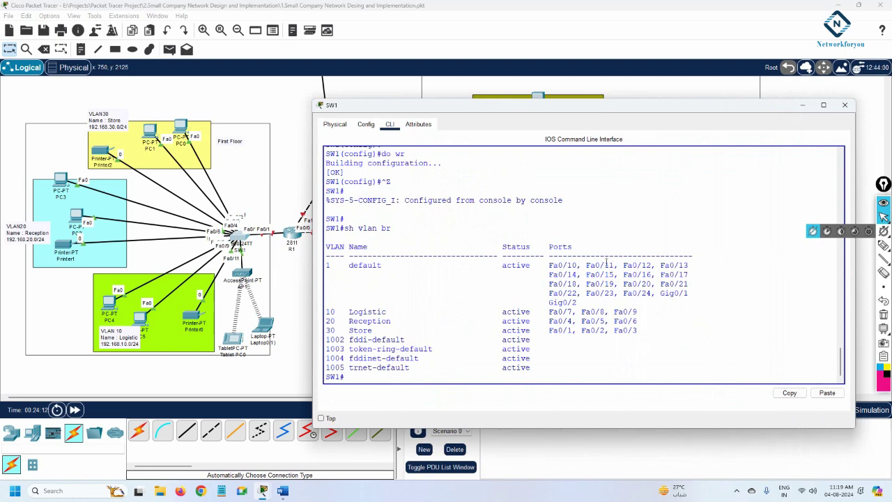
pyautogui.moveTo(392, 229); pyautogui.dragTo(345, 228)
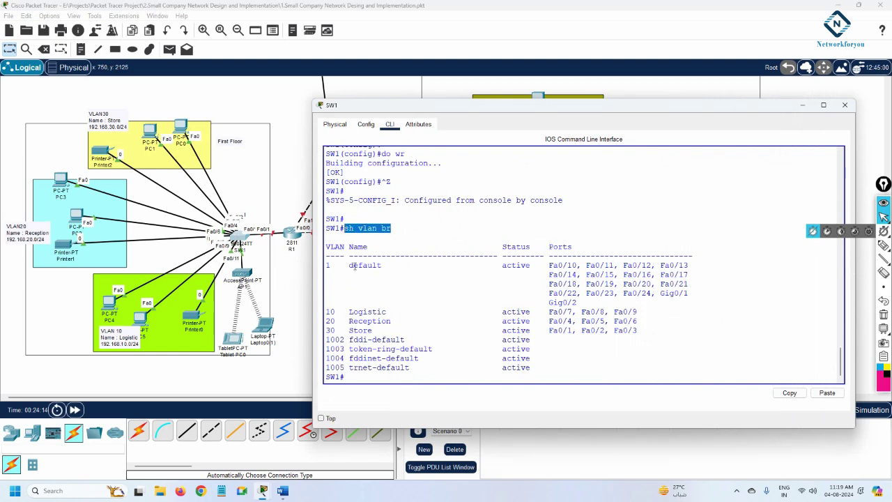
pyautogui.moveTo(326, 311); pyautogui.dragTo(639, 332)
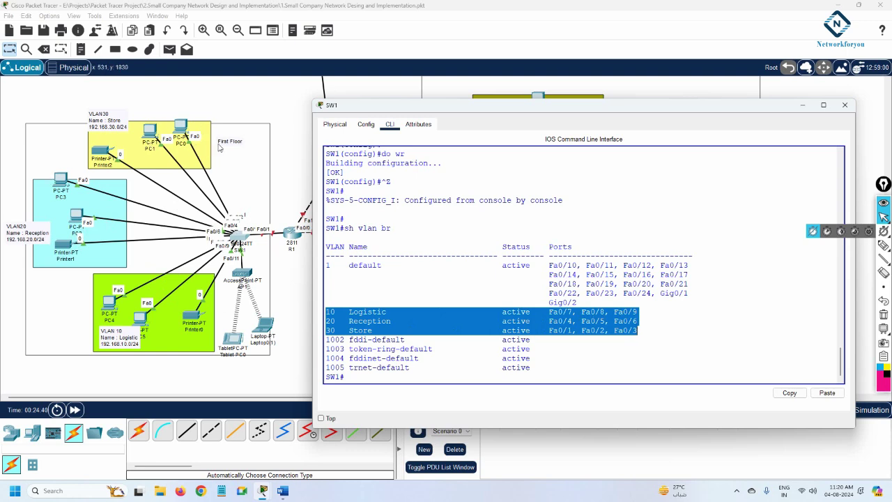
pyautogui.click(684, 325)
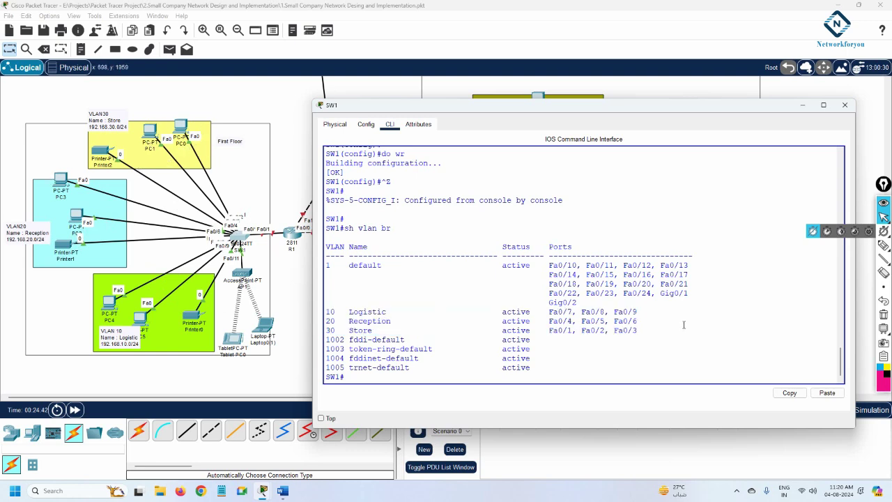
pyautogui.click(221, 237)
pyautogui.moveTo(222, 237); pyautogui.dragTo(211, 237)
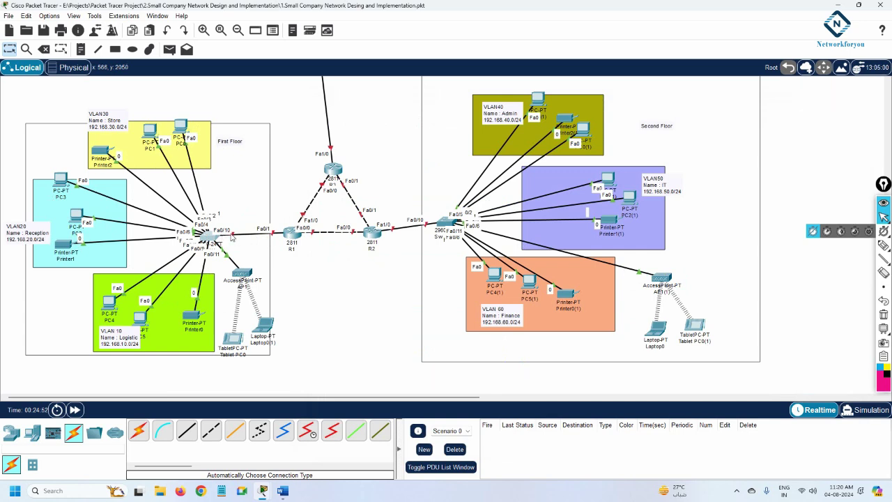
# On SW1, set interface Fa0/10 to 'switchport mode trunk'
pyautogui.click(208, 240)
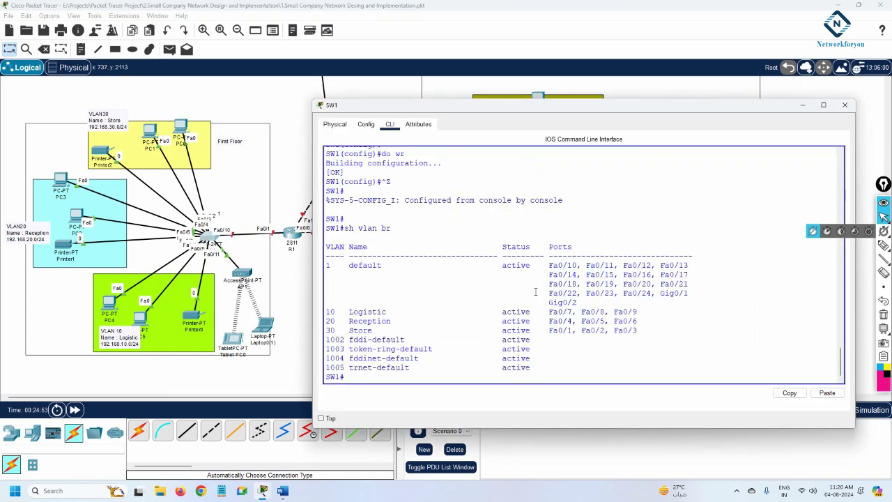
pyautogui.write('config t')
pyautogui.press('Return')
pyautogui.write('int f')
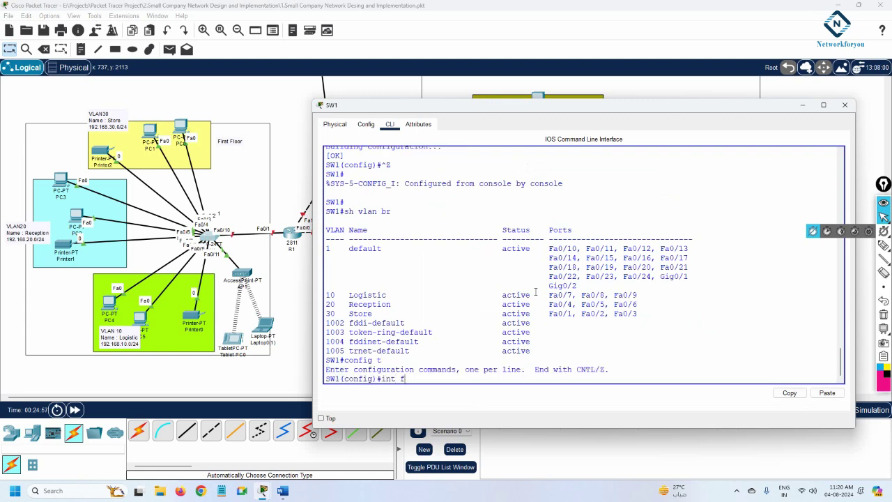
pyautogui.write('0/10')
pyautogui.press('Return')
pyautogui.write('sw')
pyautogui.press('Tab')
pyautogui.write('mo')
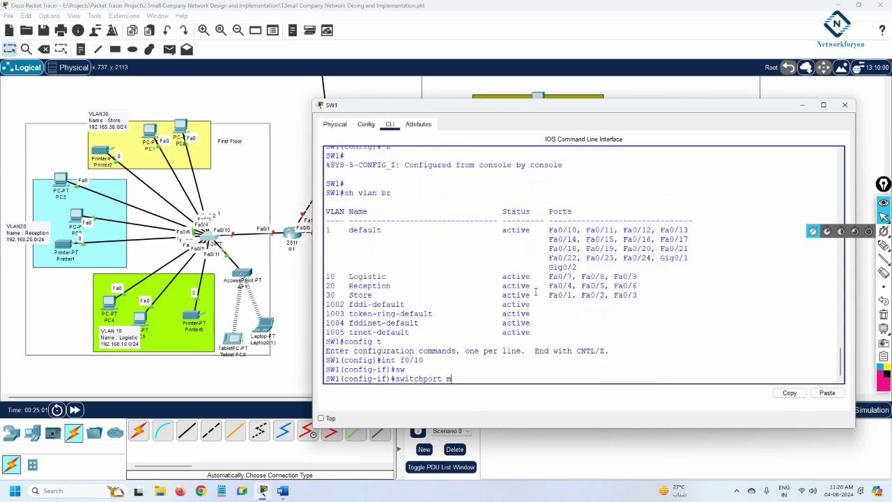
pyautogui.press('Tab')
pyautogui.write('tr')
pyautogui.press('Tab')
pyautogui.press('Return')
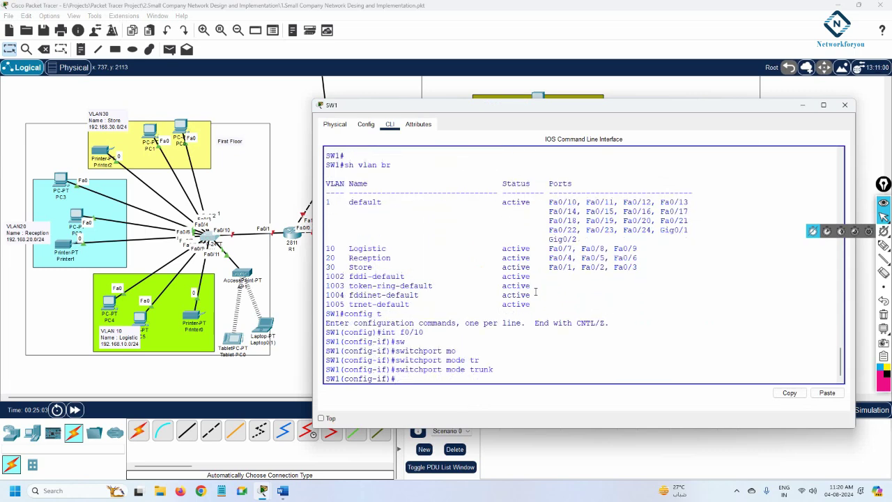
# Leave configuration mode and save SW1's running configuration with 'wr'
pyautogui.hotkey('ctrl', 'z')
pyautogui.press('Return')
pyautogui.press('Return')
pyautogui.write('wr')
pyautogui.press('Return')
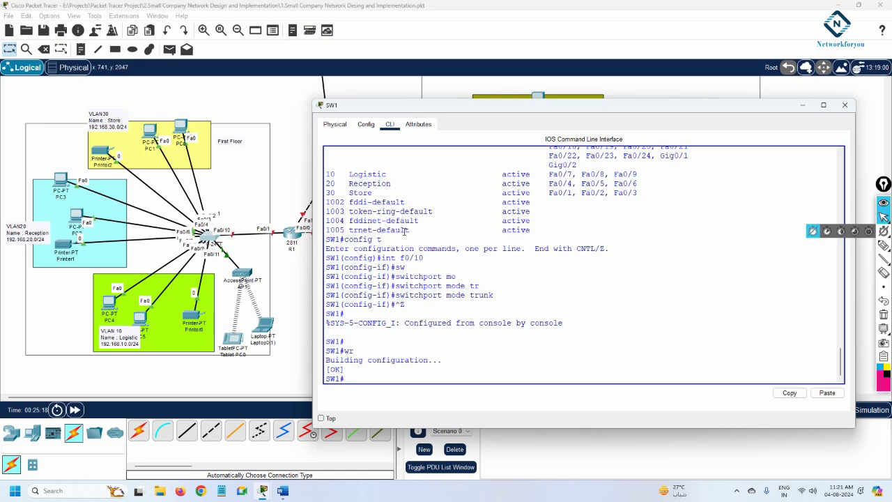
# Rename the second-floor switch's display name from Switch0(1) to SW2
pyautogui.click(845, 105)
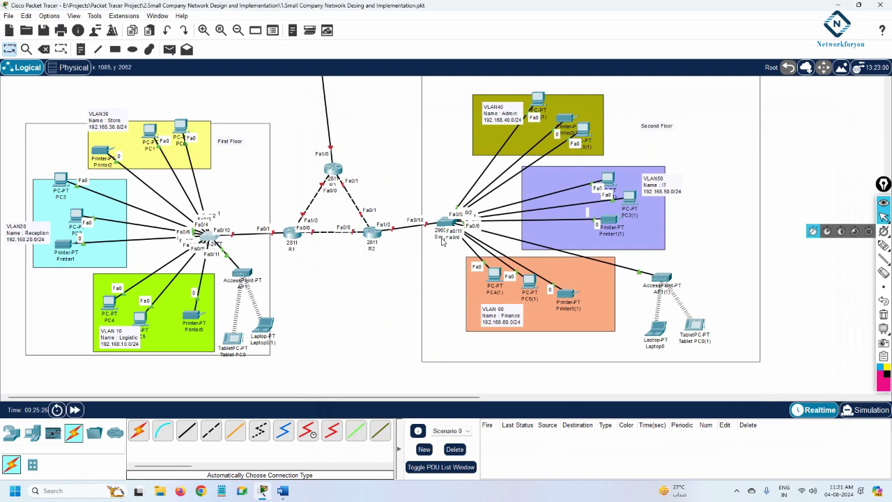
pyautogui.moveTo(469, 237); pyautogui.dragTo(426, 238)
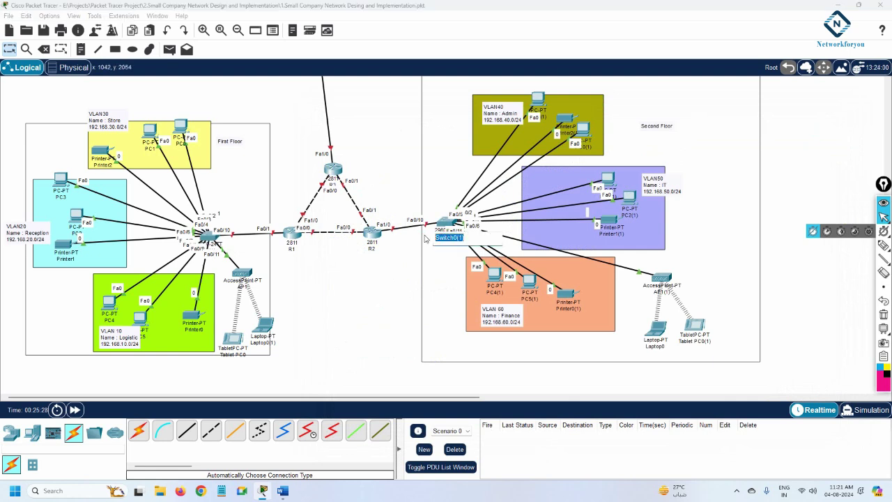
pyautogui.write('SW2')
pyautogui.click(448, 285)
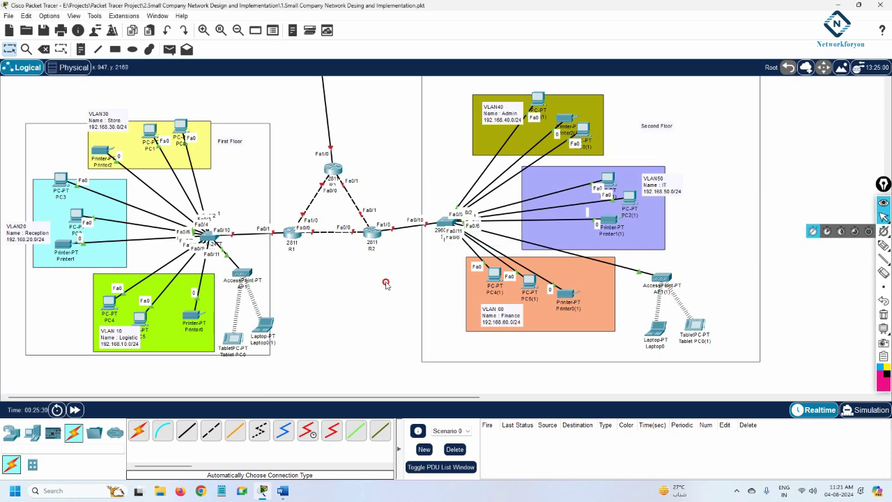
# Reposition the Admin PC inside the VLAN40 area of the diagram
pyautogui.click(442, 227)
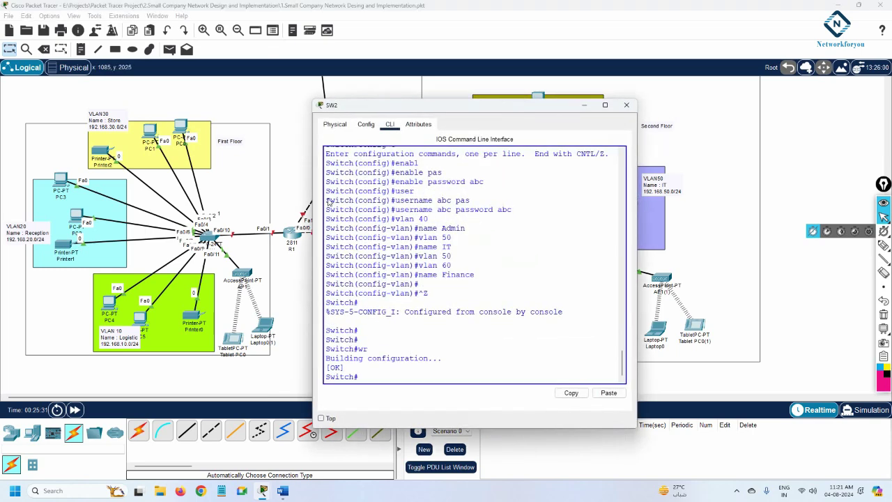
pyautogui.moveTo(317, 200); pyautogui.dragTo(245, 198)
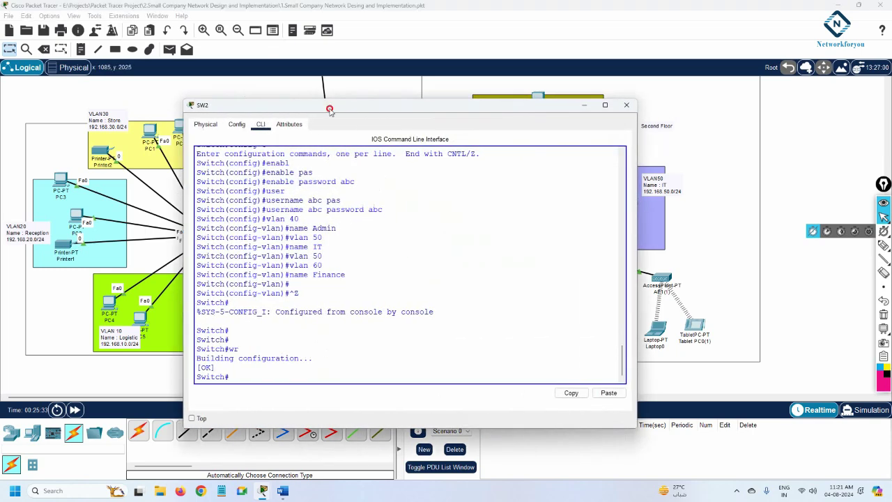
pyautogui.moveTo(330, 110); pyautogui.dragTo(147, 128)
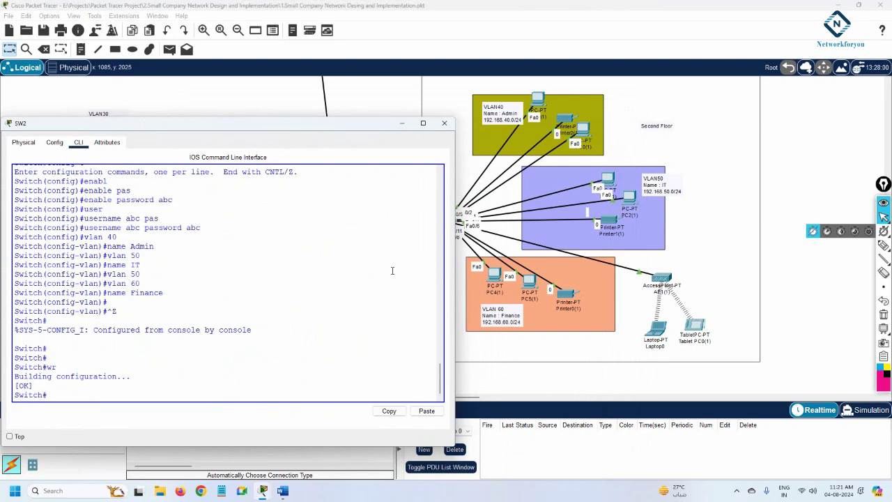
pyautogui.scroll(2, 383, 216)
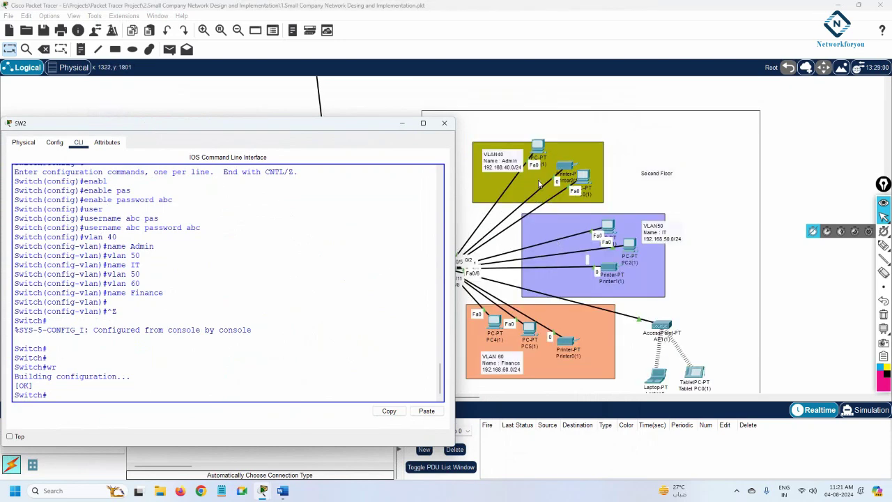
pyautogui.click(402, 125)
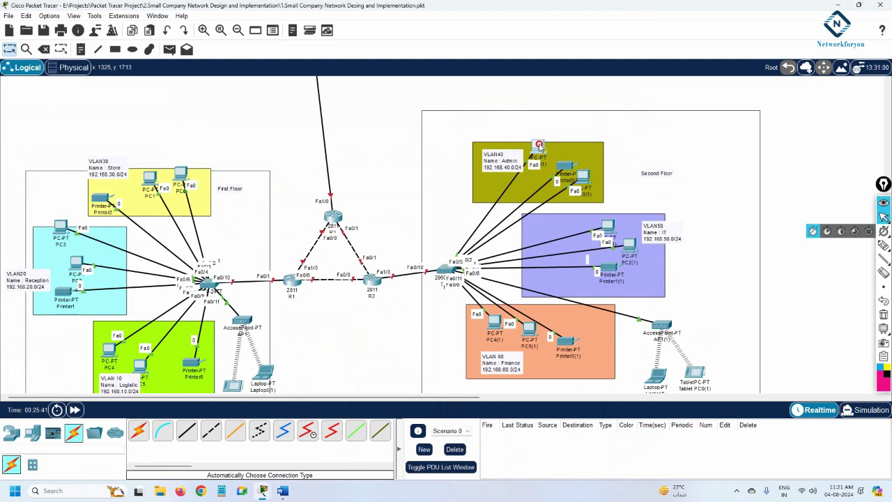
pyautogui.moveTo(537, 146); pyautogui.dragTo(597, 174)
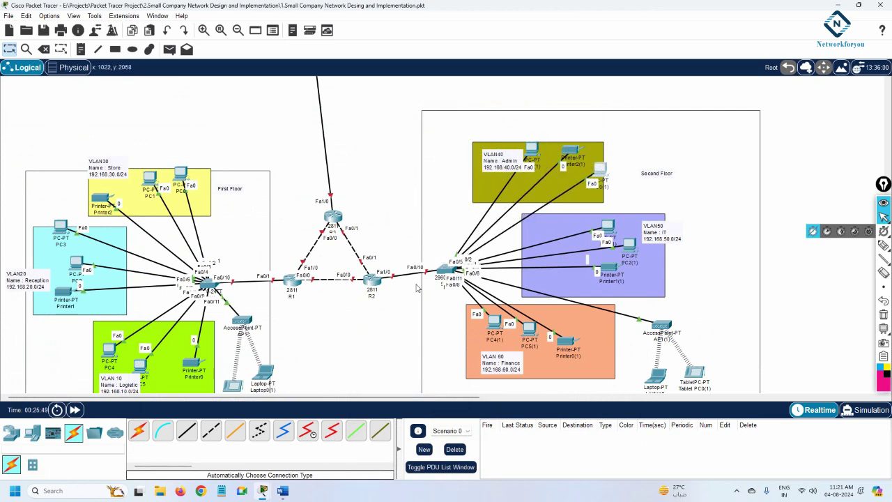
# Set the second-floor switch's hostname to SW2 from global configuration mode
pyautogui.click(450, 269)
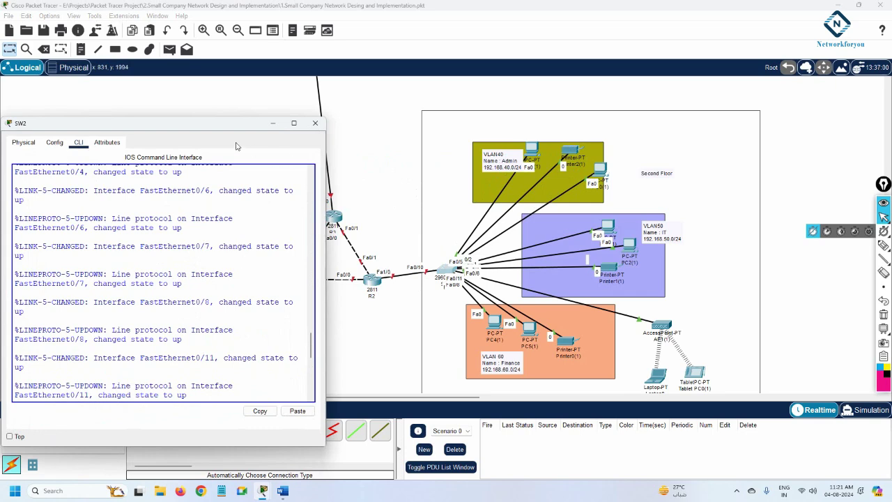
pyautogui.moveTo(214, 123); pyautogui.dragTo(307, 116)
pyautogui.moveTo(419, 210); pyautogui.dragTo(480, 210)
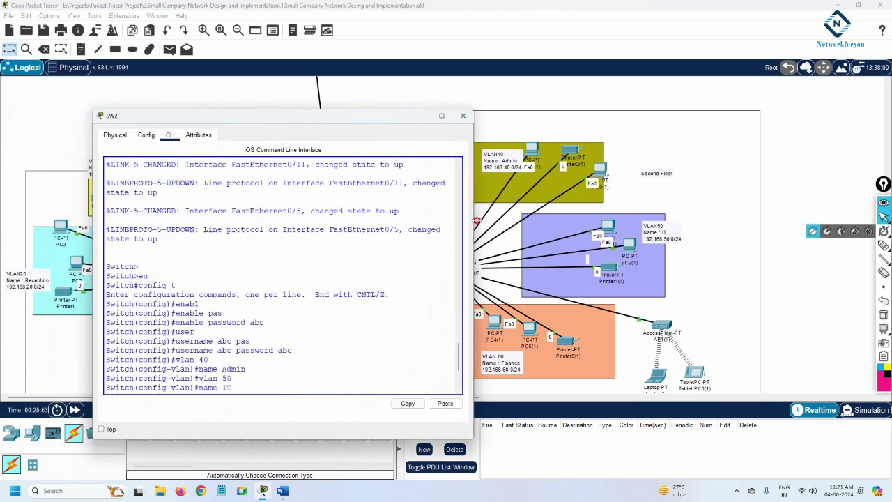
pyautogui.moveTo(223, 125); pyautogui.dragTo(177, 118)
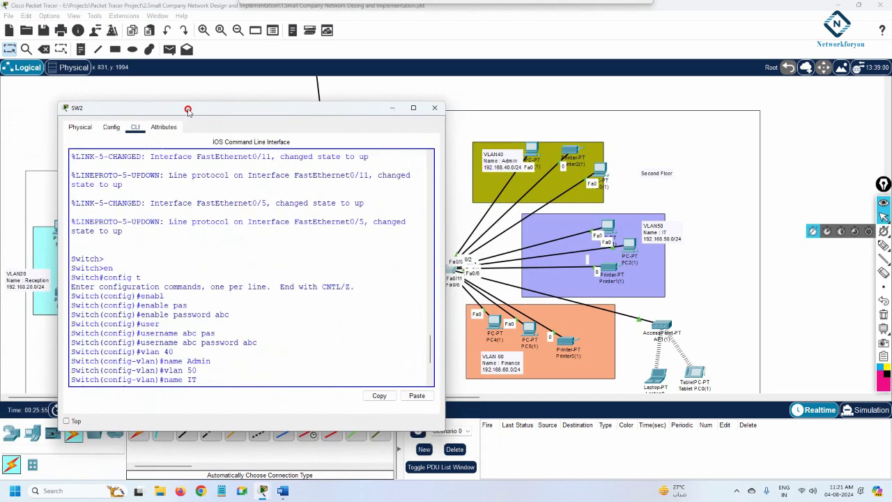
pyautogui.scroll(-5, 246, 220)
pyautogui.press('Return')
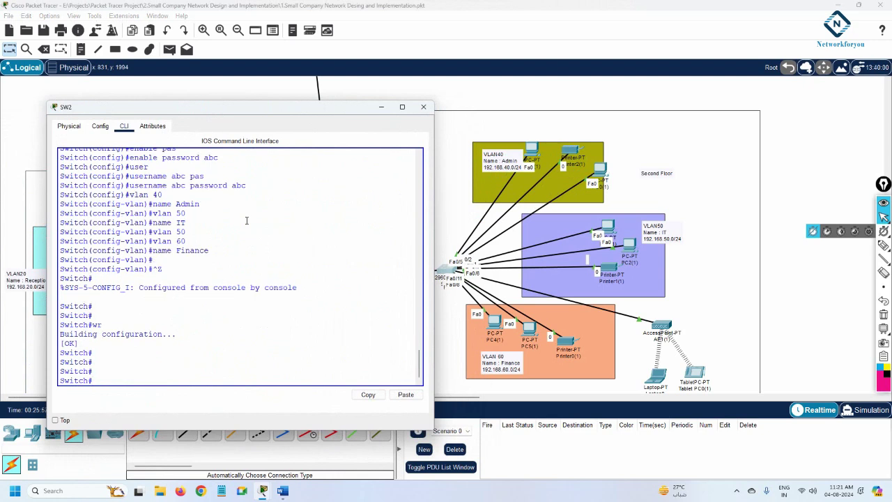
pyautogui.write('config t')
pyautogui.press('Return')
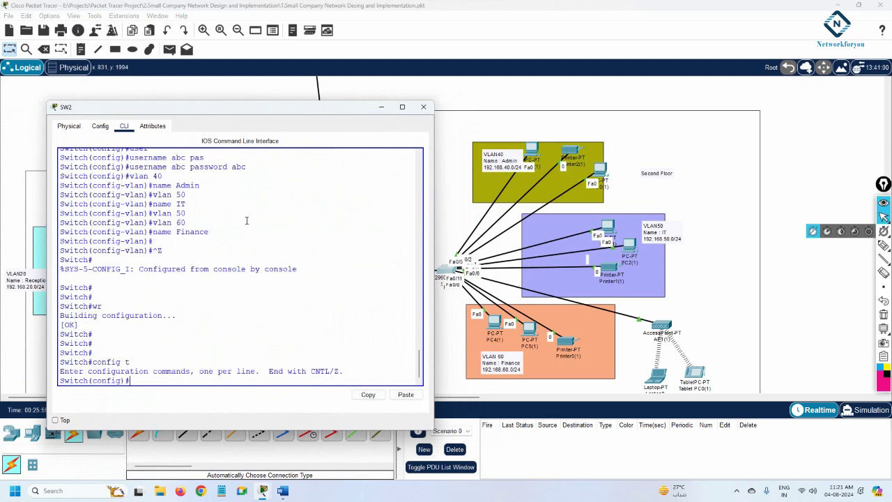
pyautogui.write('host')
pyautogui.press('Tab')
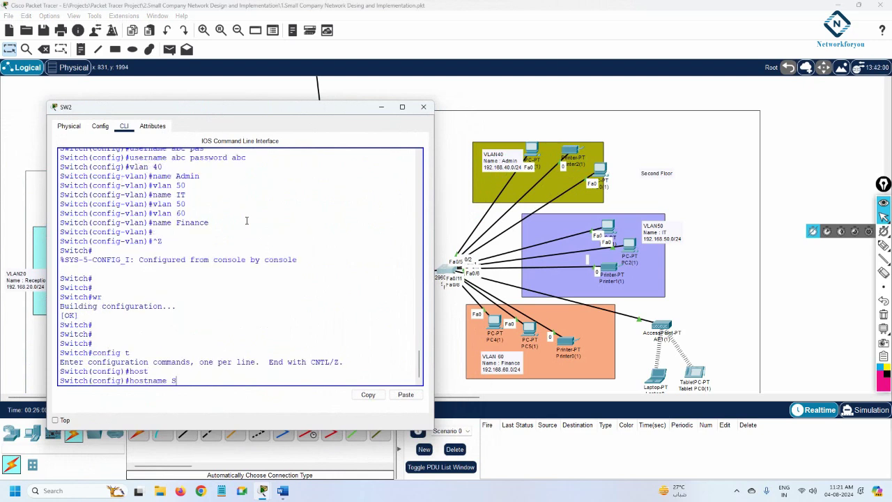
pyautogui.write('SW2')
pyautogui.press('Return')
pyautogui.press('Return')
pyautogui.press('Return')
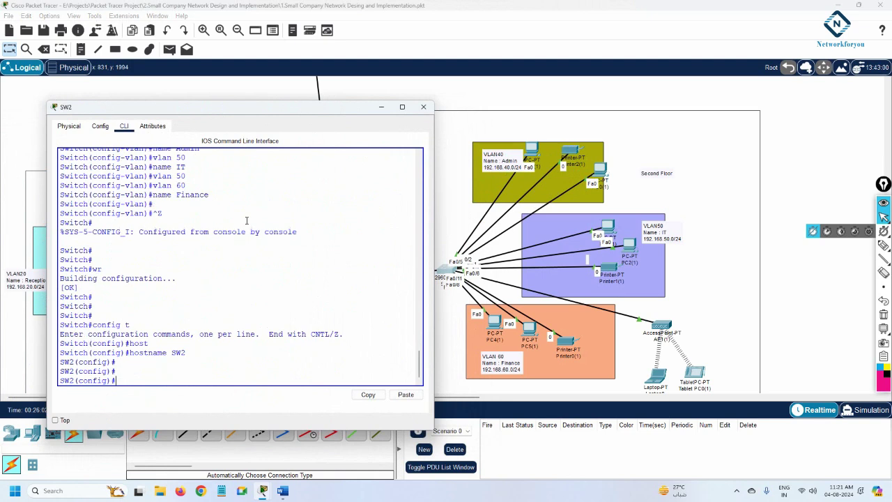
# Begin an 'interface range f0/1' command on SW2
pyautogui.write('int r')
pyautogui.press('Tab')
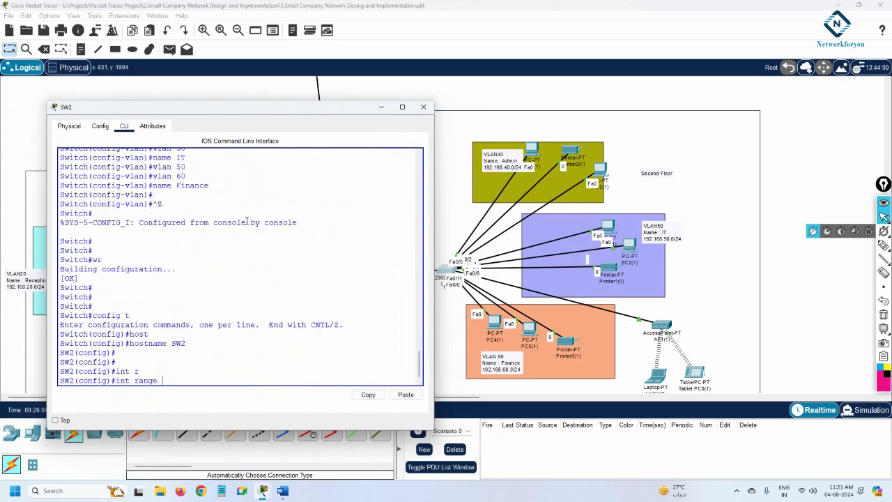
pyautogui.write('f0/1')
# Move PC0(1) into the VLAN40 area and nudge the neighbouring PC
pyautogui.click(600, 172)
pyautogui.moveTo(371, 331); pyautogui.dragTo(598, 172)
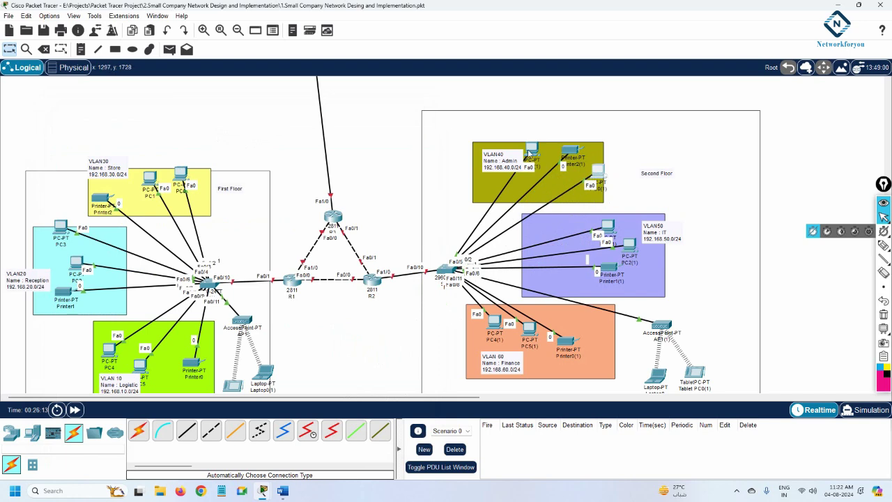
pyautogui.moveTo(532, 148); pyautogui.dragTo(569, 155)
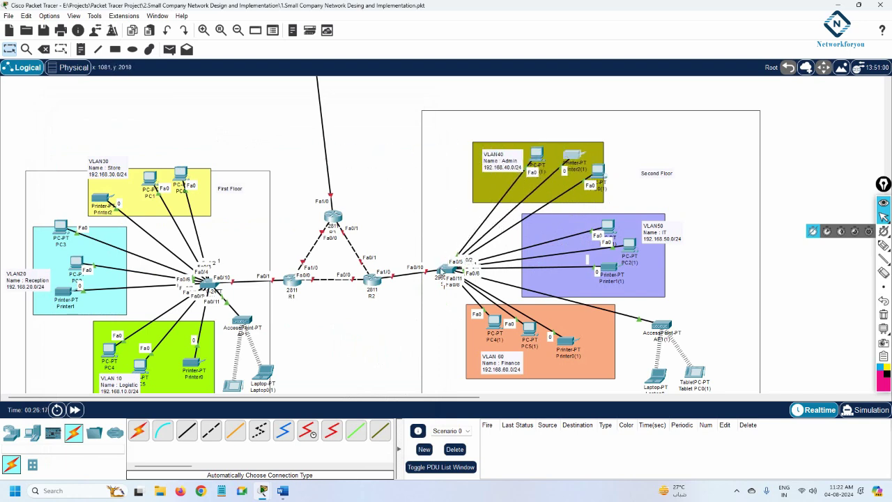
# Select SW2 ports Fa0/1–3 and set them to access mode
pyautogui.click(447, 270)
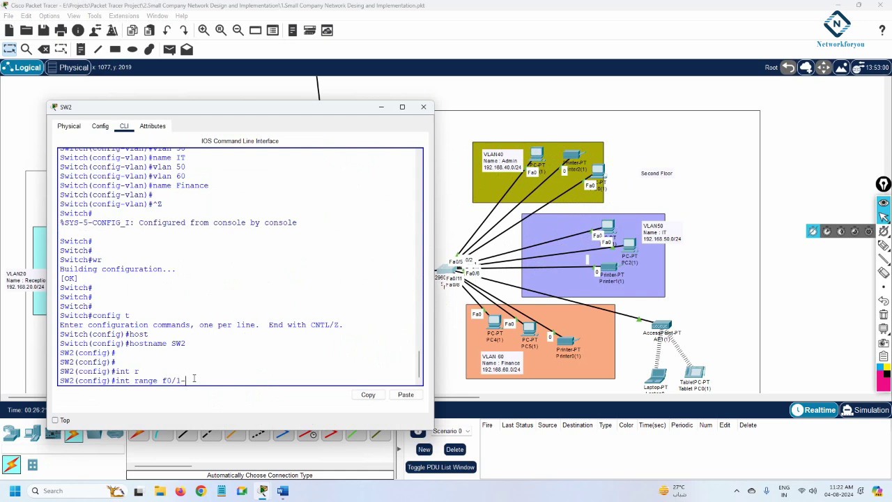
pyautogui.write('3')
pyautogui.press('Return')
pyautogui.write('sw')
pyautogui.press('Tab')
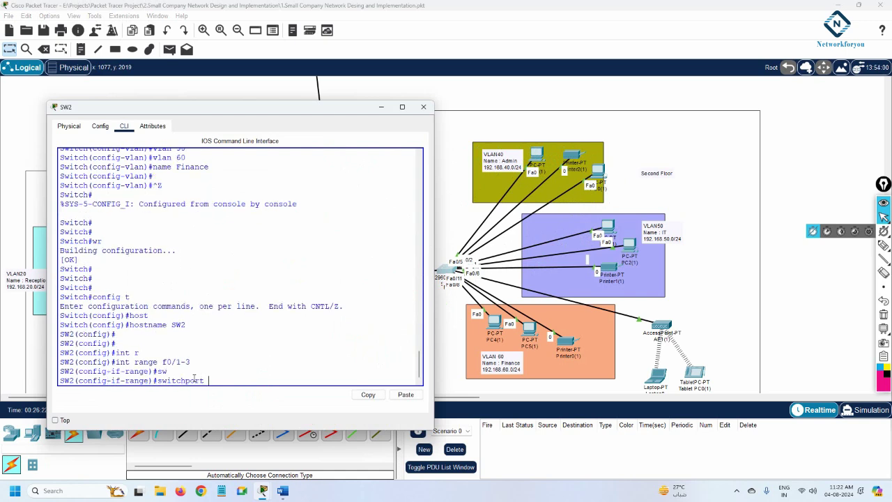
pyautogui.write('m')
pyautogui.press('Tab')
pyautogui.write('a')
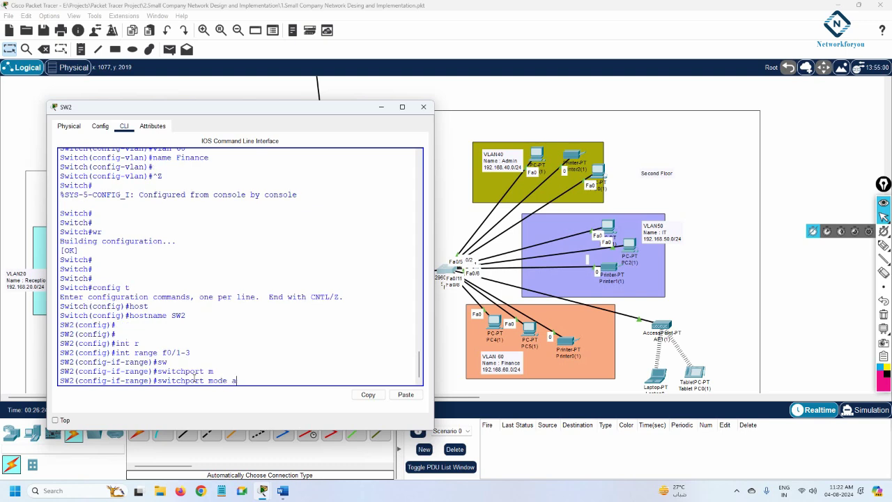
pyautogui.write('cc')
pyautogui.press('Tab')
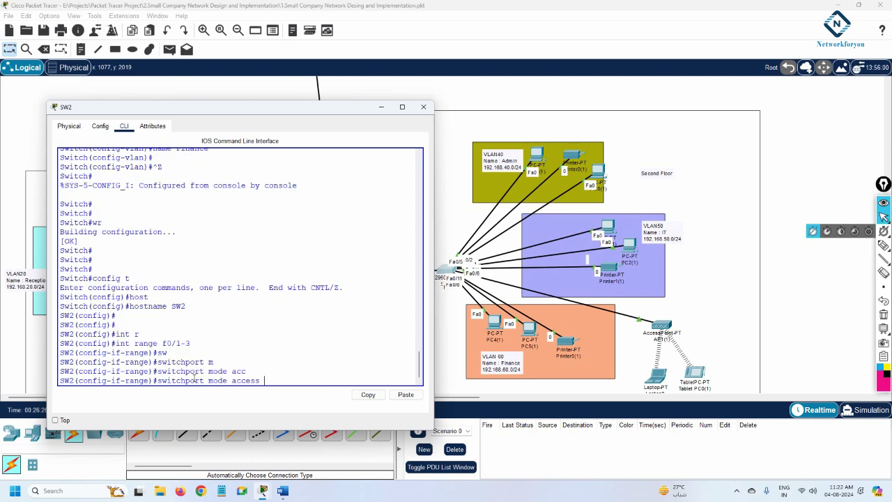
pyautogui.press('Return')
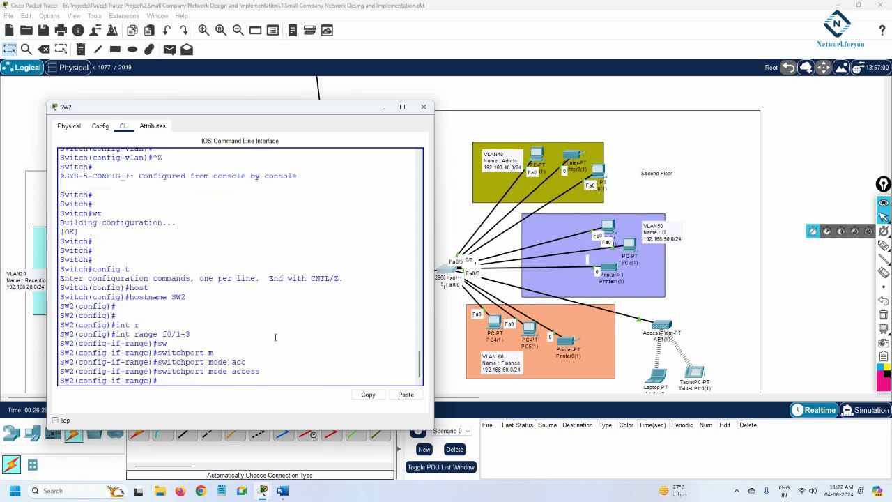
# Assign ports Fa0/1–3 to access VLAN 40
pyautogui.write('sw')
pyautogui.press('Tab')
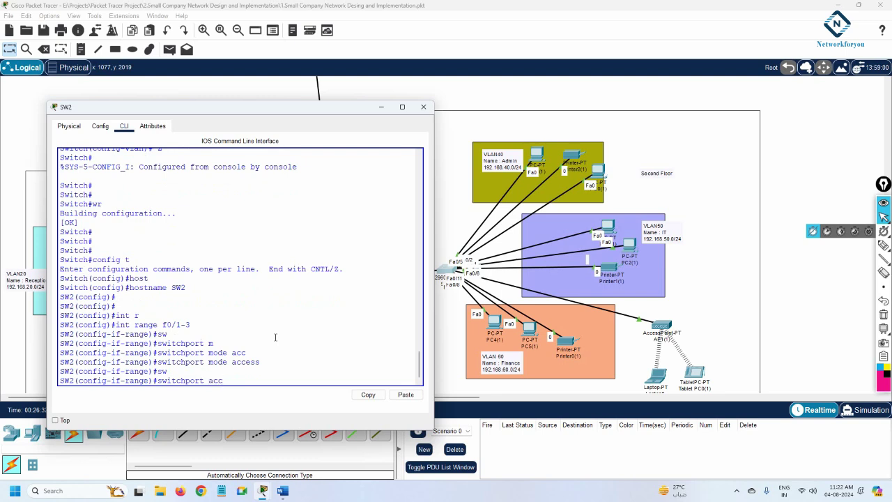
pyautogui.write('acc')
pyautogui.press('Tab')
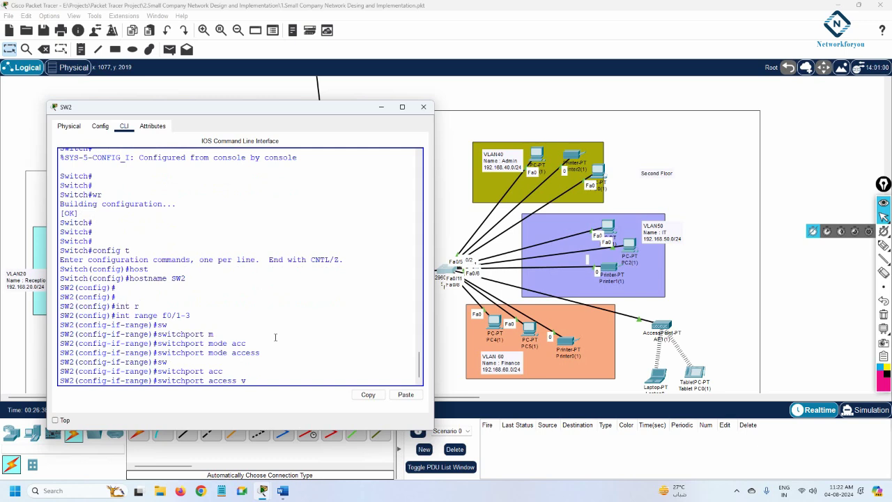
pyautogui.write('vlan 40')
pyautogui.press('Return')
pyautogui.press('Return')
pyautogui.press('Return')
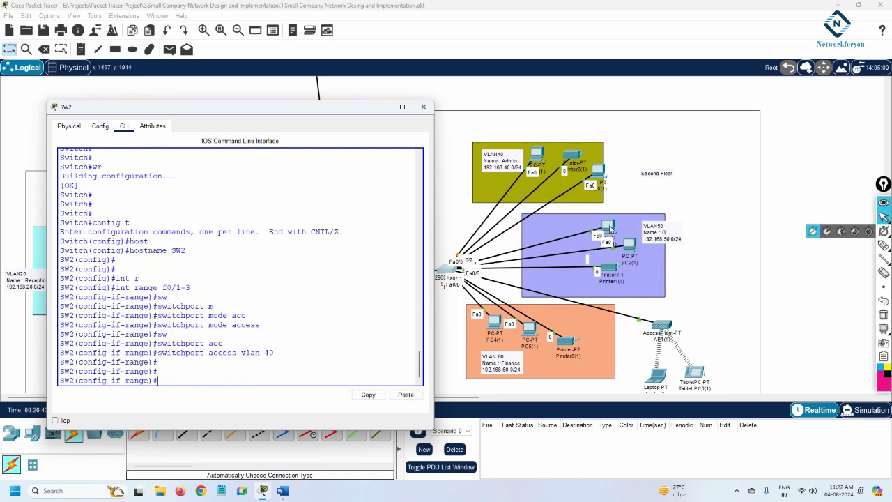
# Rearrange PC3(1), PC2(1) and Printer1(1) within the VLAN50 area
pyautogui.click(607, 225)
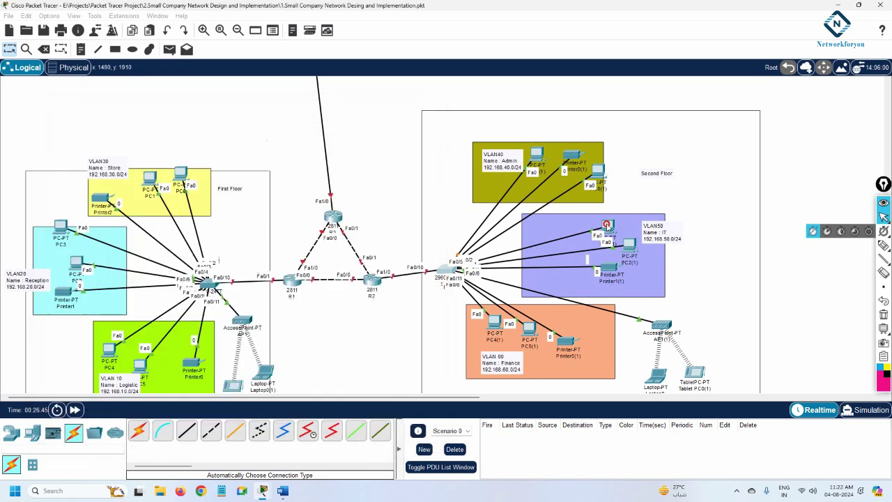
pyautogui.moveTo(607, 226)
pyautogui.mouseDown()
pyautogui.moveTo(358, 188)
pyautogui.moveTo(656, 199)
pyautogui.moveTo(608, 208)
pyautogui.mouseUp()
pyautogui.moveTo(627, 244)
pyautogui.mouseDown()
pyautogui.moveTo(547, 251)
pyautogui.moveTo(467, 303)
pyautogui.moveTo(335, 317)
pyautogui.moveTo(551, 252)
pyautogui.moveTo(638, 239)
pyautogui.mouseUp()
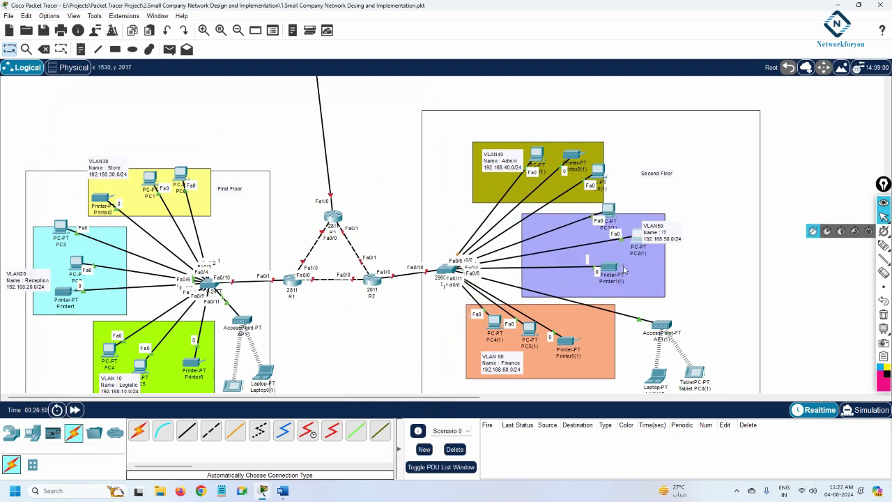
pyautogui.moveTo(625, 271)
pyautogui.mouseDown()
pyautogui.moveTo(355, 338)
pyautogui.moveTo(631, 270)
pyautogui.mouseUp()
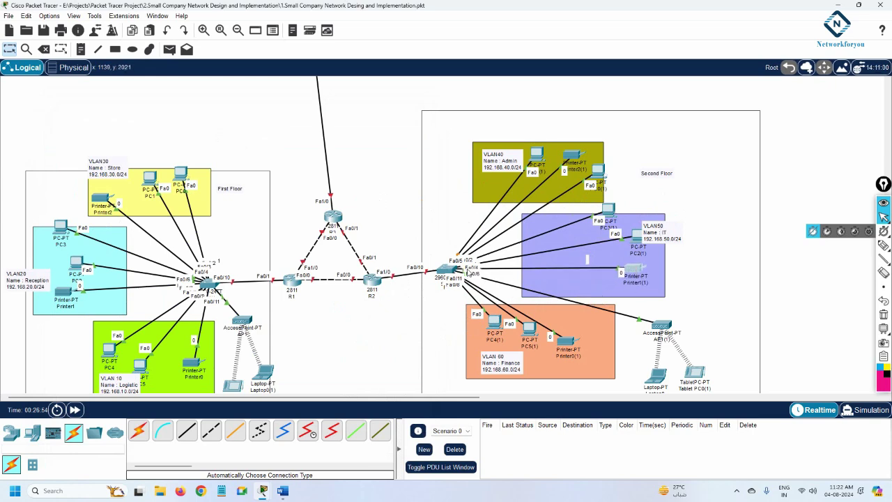
# Exit interface configuration and begin the next 'interface range f0' command
pyautogui.click(446, 270)
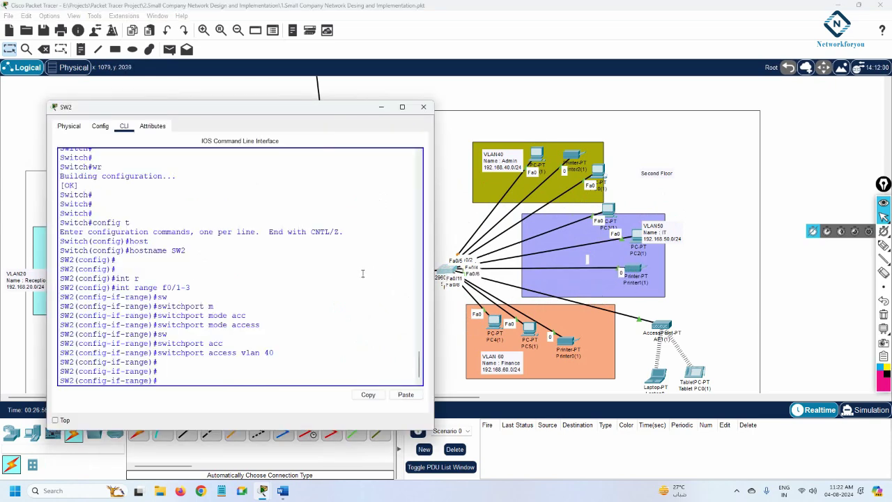
pyautogui.write('exit')
pyautogui.press('Return')
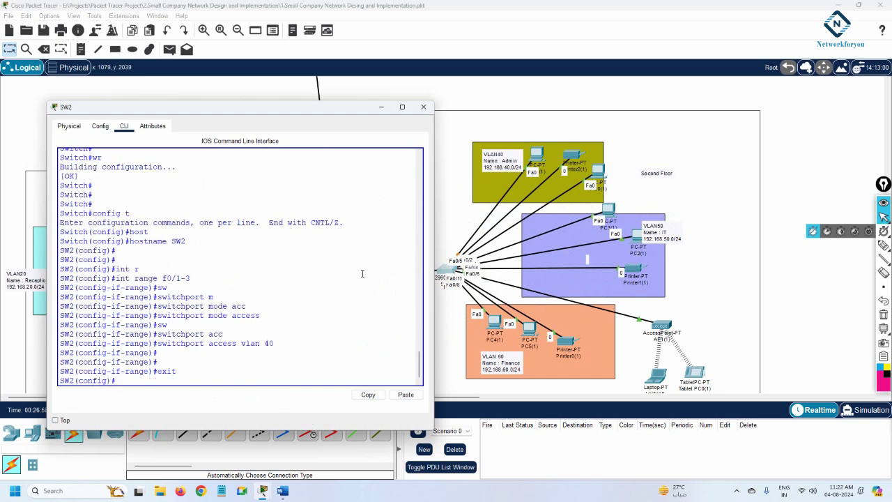
pyautogui.write('int r')
pyautogui.press('Tab')
pyautogui.write('f0')
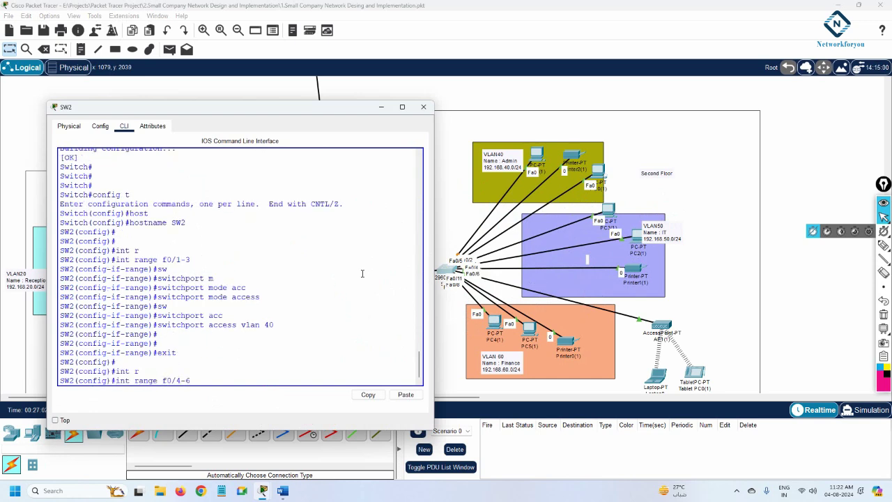
# Move PC3(1) into the VLAN50 IT box and select SW2 ports Fa0/4–6
pyautogui.click(618, 209)
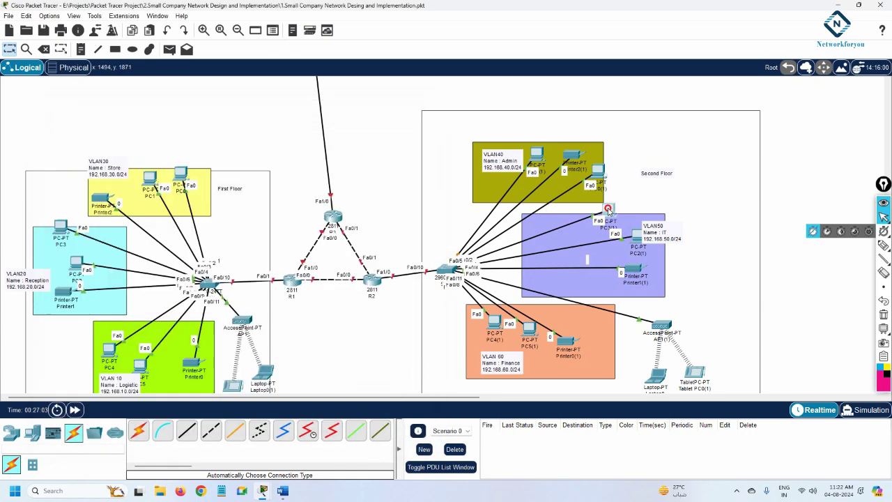
pyautogui.moveTo(356, 337); pyautogui.dragTo(638, 269)
pyautogui.click(446, 269)
pyautogui.moveTo(203, 382); pyautogui.dragTo(111, 381)
pyautogui.click(323, 358)
pyautogui.press('Return')
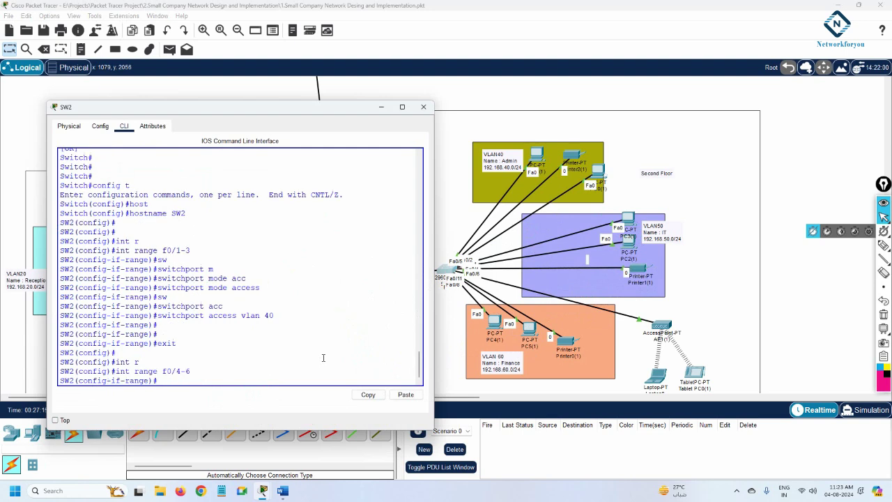
# Set ports Fa0/4–6 to switchport access mode
pyautogui.write('sw')
pyautogui.press('Tab')
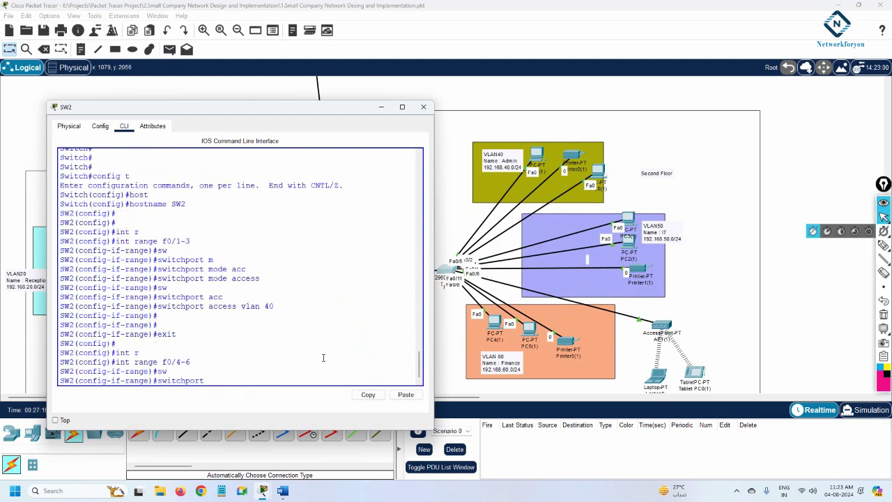
pyautogui.write('mo')
pyautogui.press('Tab')
pyautogui.write('acc')
pyautogui.press('Return')
# Enter a mistaken 'switchport mode vlan 50' command on Fa0/4–6
pyautogui.write('sw')
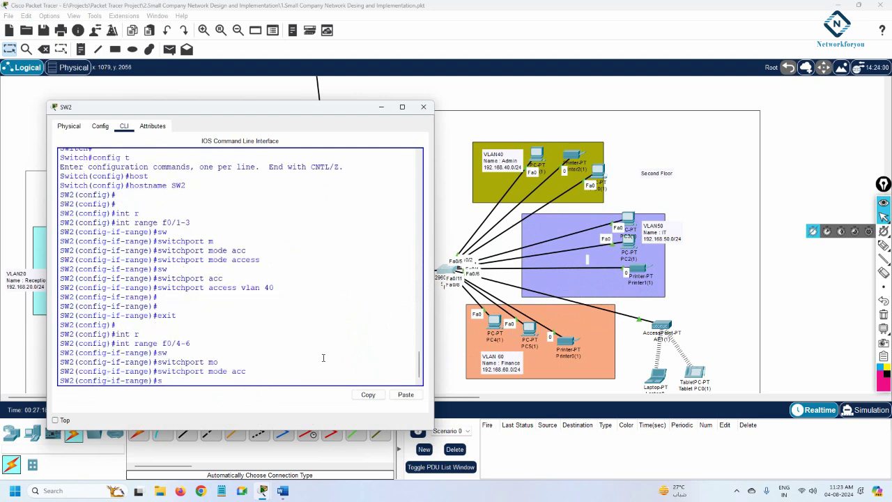
pyautogui.press('Tab')
pyautogui.write('mo')
pyautogui.press('Tab')
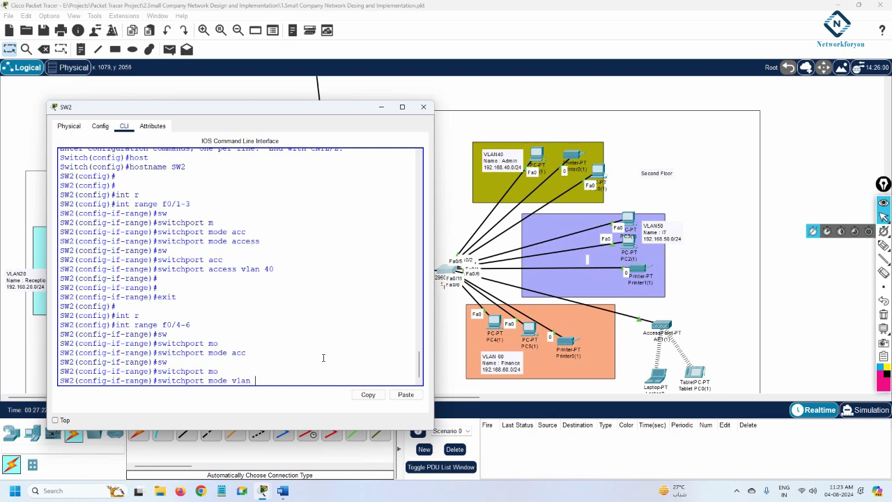
pyautogui.write('vlan 50')
pyautogui.press('Return')
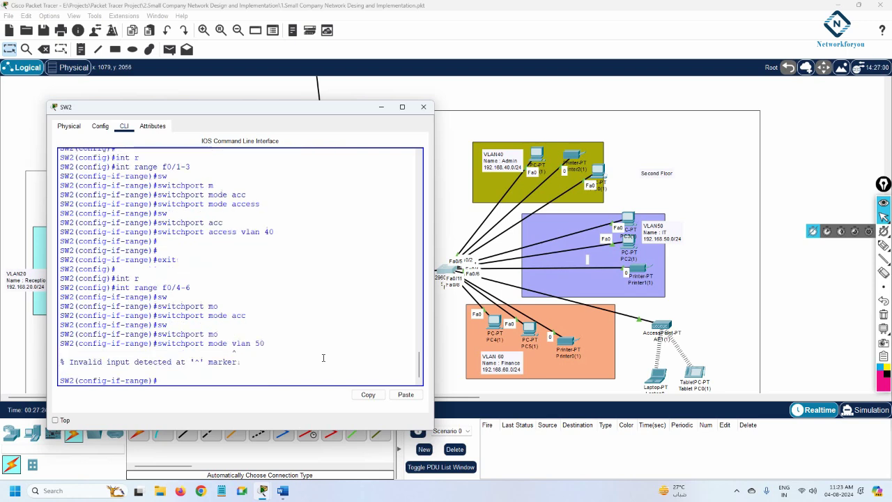
pyautogui.press('Return')
# Assign Fa0/4–6 to access VLAN 50 and save with 'do wr'
pyautogui.write('s')
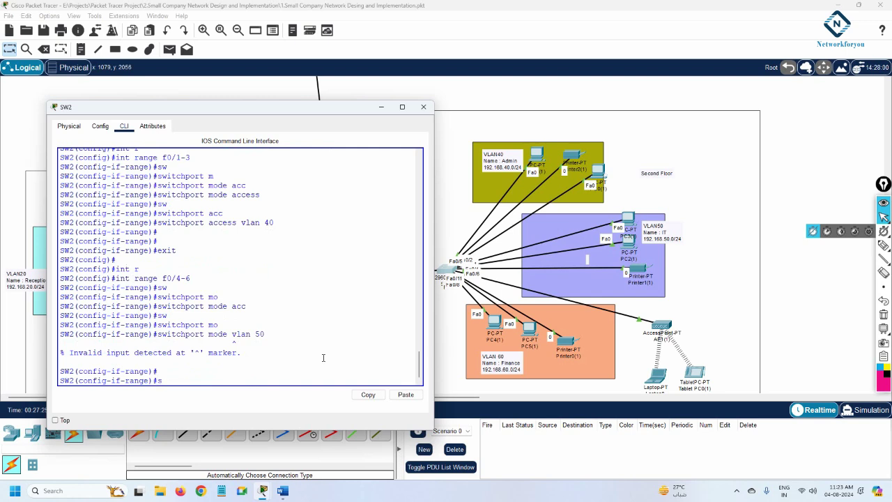
pyautogui.write('w')
pyautogui.press('Tab')
pyautogui.write('mo')
pyautogui.press('Tab')
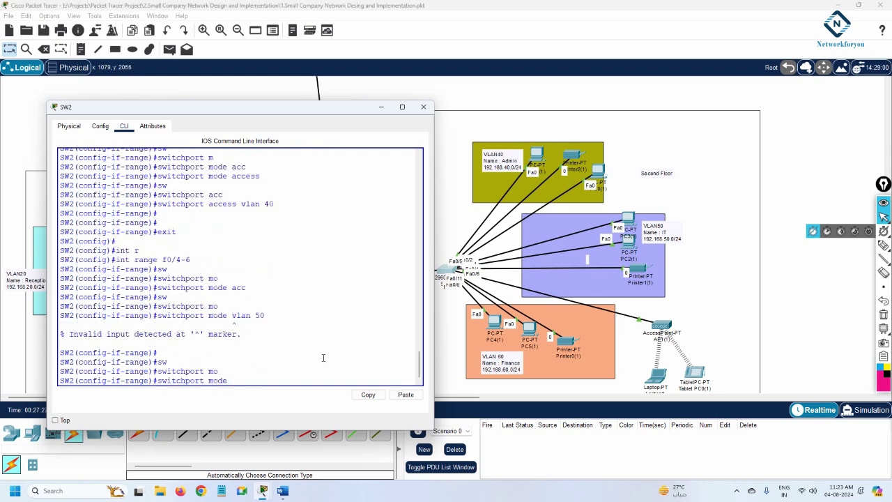
pyautogui.press('BackSpace')
pyautogui.press('BackSpace')
pyautogui.press('BackSpace')
pyautogui.press('BackSpace')
pyautogui.press('Tab')
pyautogui.write('v')
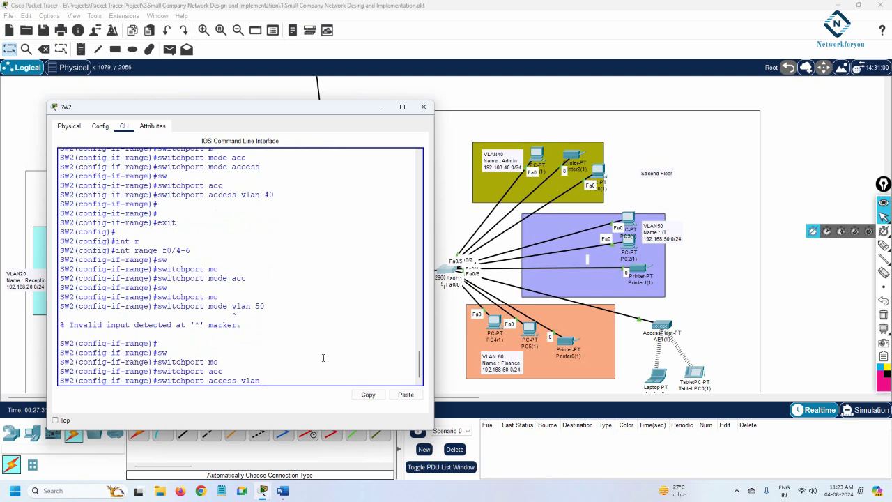
pyautogui.write('lan 50')
pyautogui.press('Return')
pyautogui.press('Return')
pyautogui.press('Return')
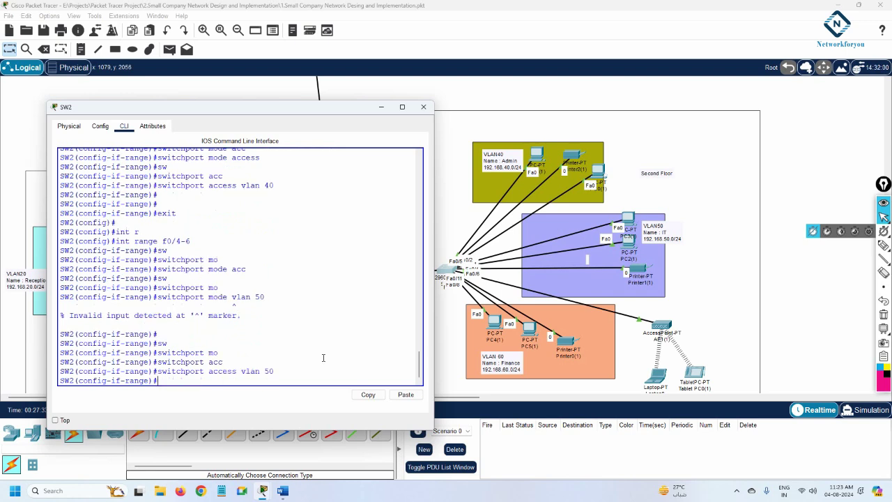
pyautogui.write('do wr')
pyautogui.press('Return')
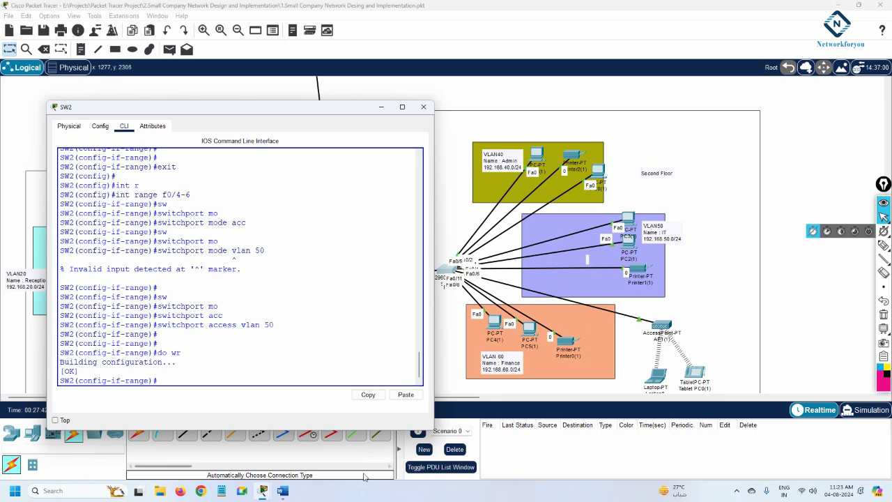
pyautogui.click(283, 491)
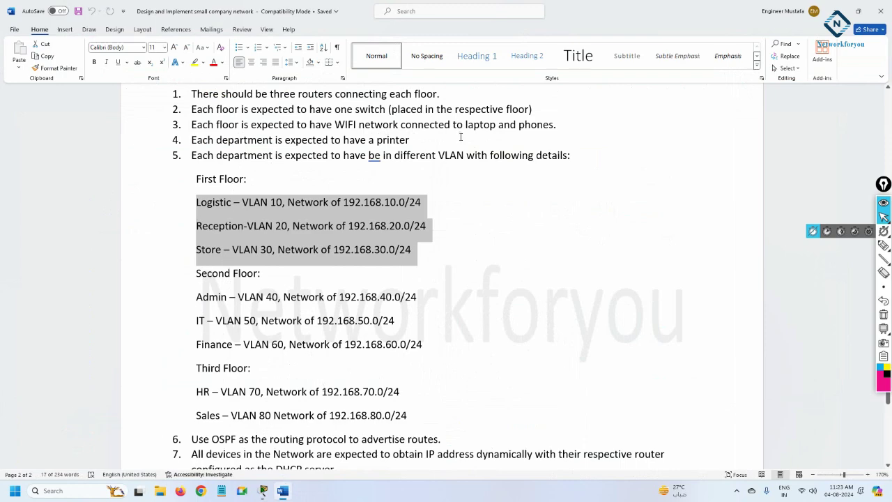
pyautogui.hotkey('alt', 'Tab')
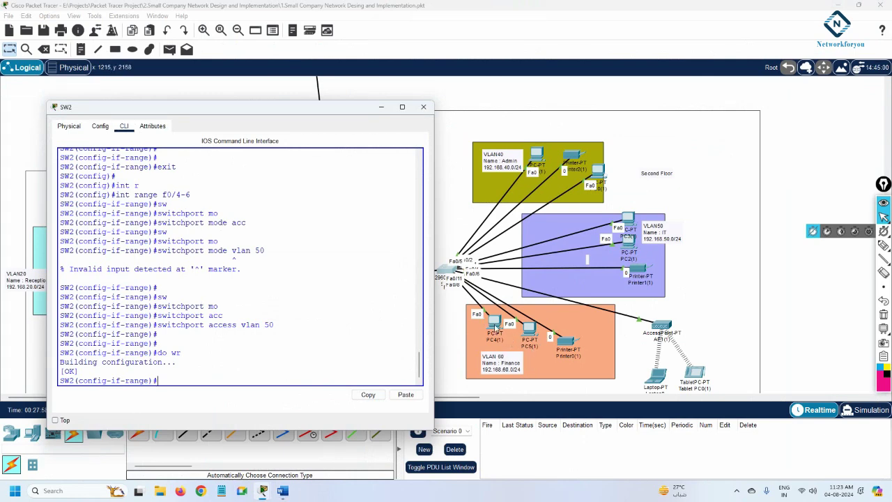
# Rearrange PC4, PC5 and Printer0(1) within the Finance box
pyautogui.moveTo(495, 326); pyautogui.dragTo(474, 345)
pyautogui.moveTo(530, 328); pyautogui.dragTo(512, 345)
pyautogui.moveTo(567, 357); pyautogui.dragTo(585, 352)
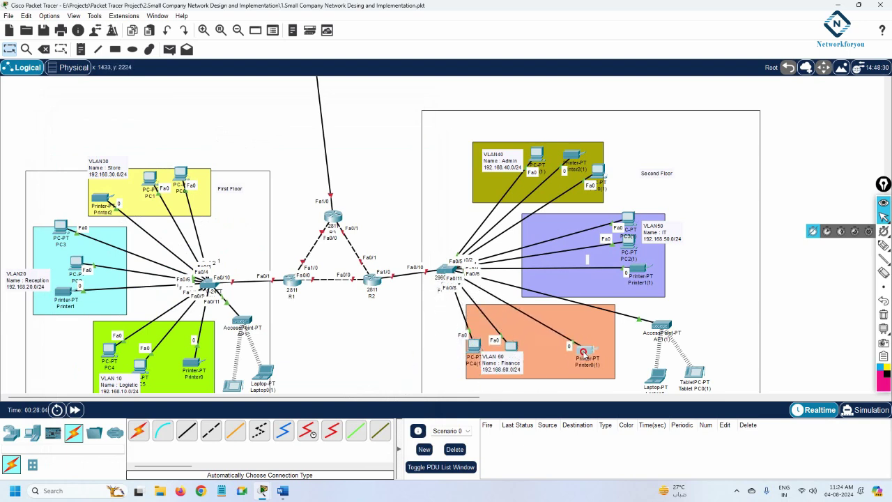
# Exit the previous port range on SW2 and begin the 'interface range f0/7-9' command
pyautogui.click(452, 270)
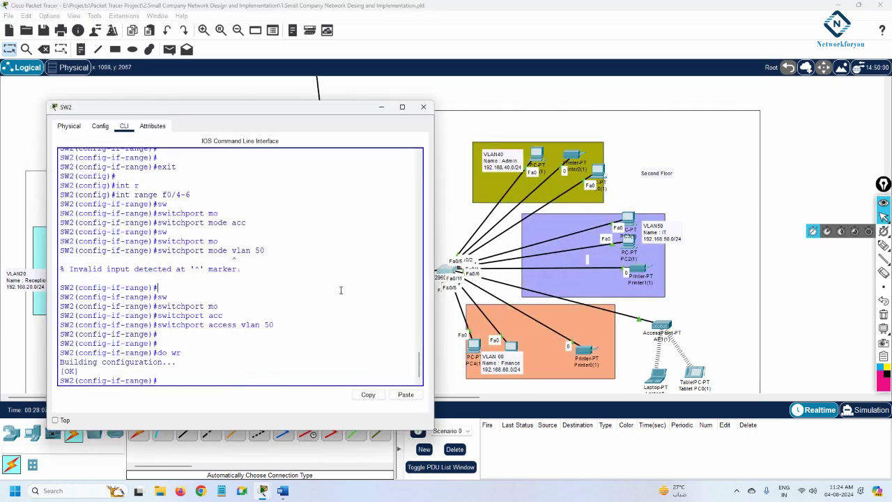
pyautogui.write('it')
pyautogui.press('Return')
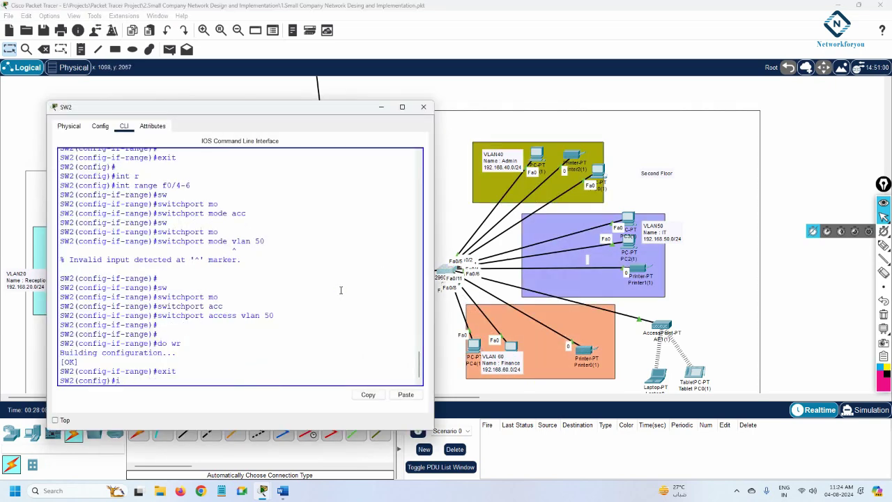
pyautogui.write('int r')
pyautogui.press('Tab')
pyautogui.write('f0')
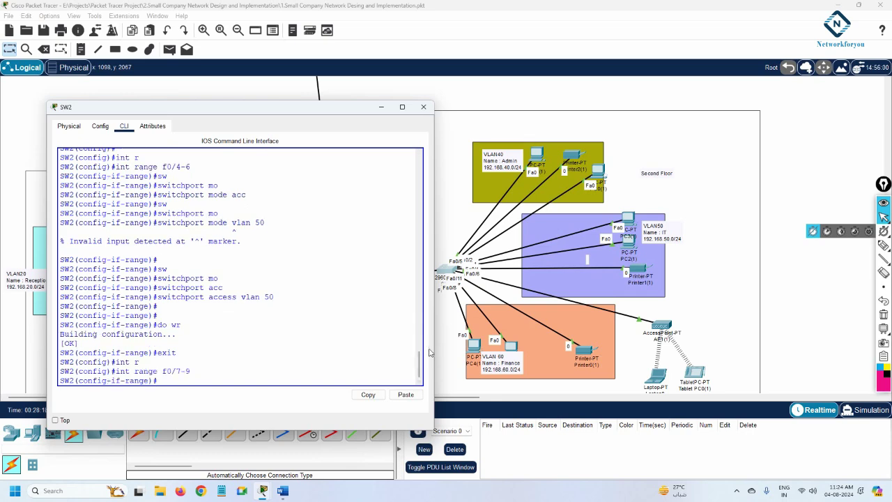
# Reposition the Finance PC back inside the Finance area
pyautogui.click(474, 343)
pyautogui.moveTo(474, 343); pyautogui.dragTo(519, 345)
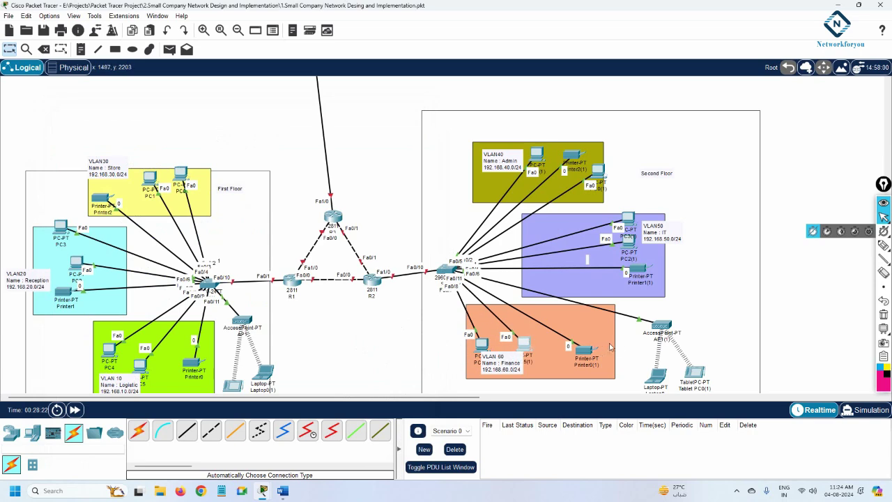
pyautogui.moveTo(584, 350)
pyautogui.mouseDown()
pyautogui.moveTo(394, 366)
pyautogui.moveTo(595, 357)
pyautogui.mouseUp()
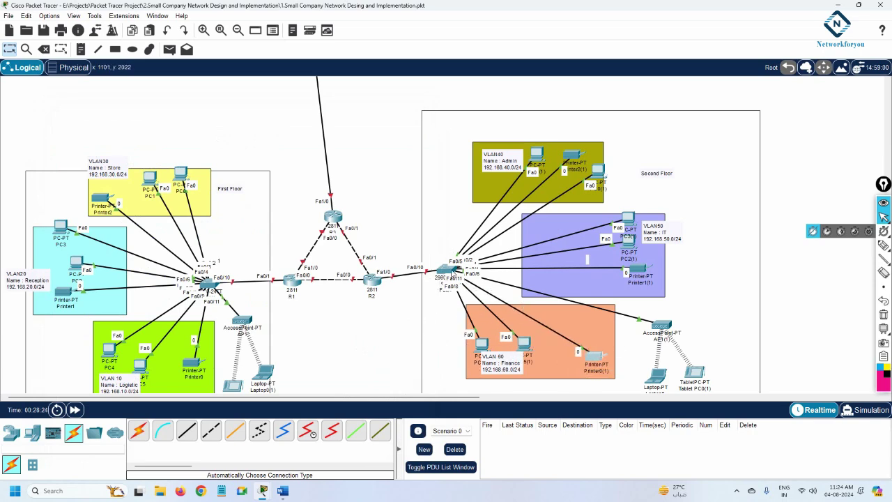
# Set ports Fa0/7–9 to switchport access mode
pyautogui.click(446, 272)
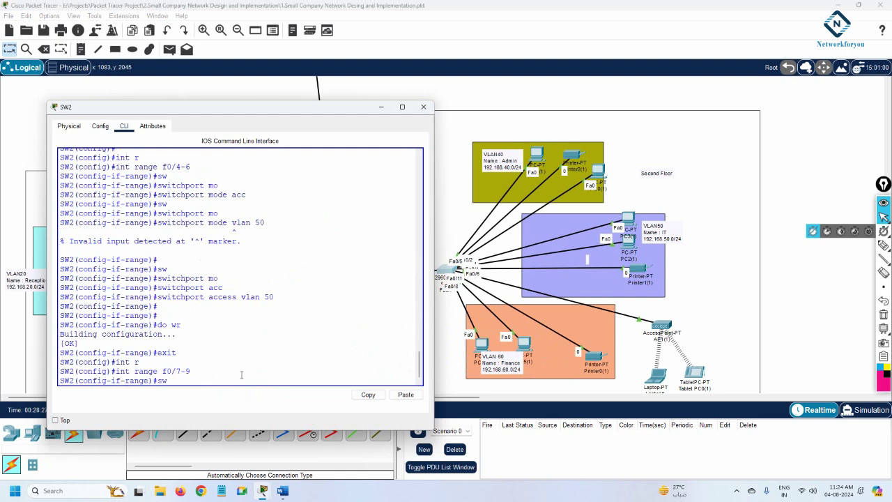
pyautogui.press('Tab')
pyautogui.write('mo')
pyautogui.press('Tab')
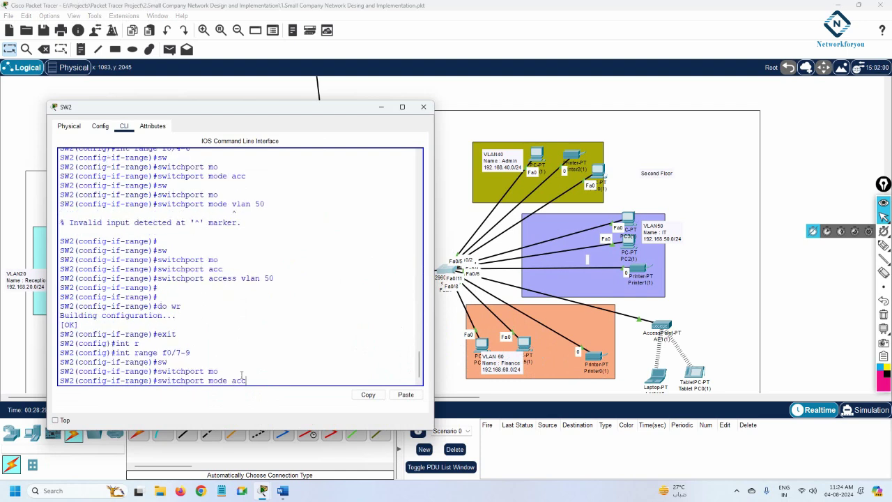
pyautogui.press('Return')
# Assign Fa0/7–9 to access VLAN 60 and save with 'do wr'
pyautogui.press('Tab')
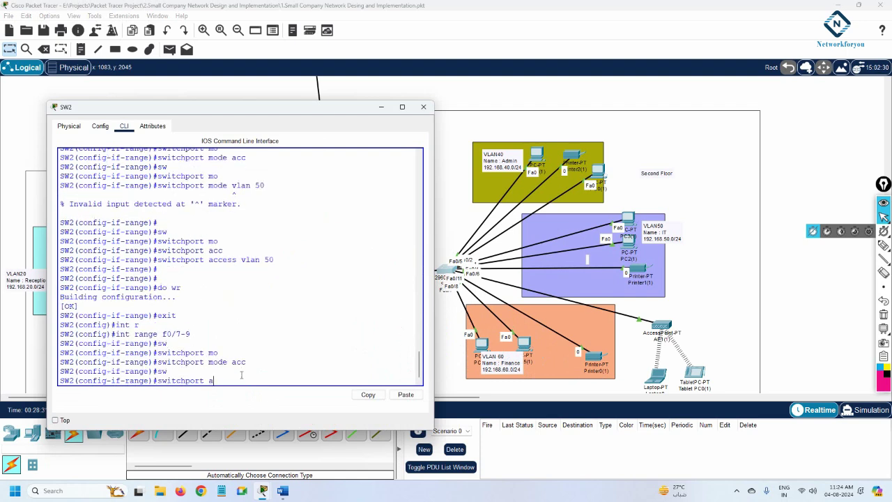
pyautogui.write('ac')
pyautogui.press('Tab')
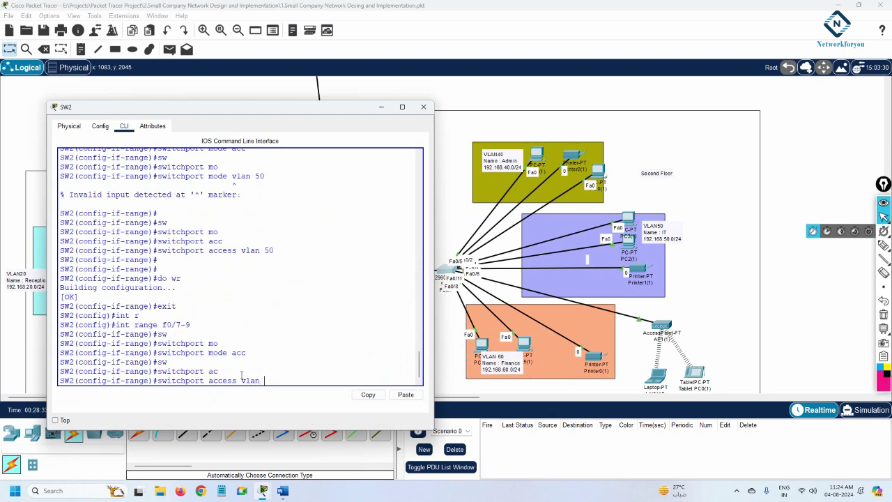
pyautogui.press('Return')
pyautogui.press('Return')
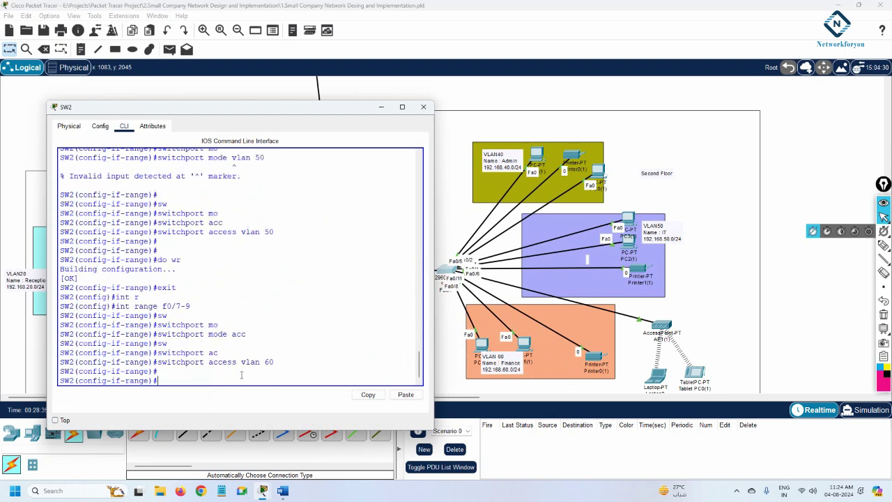
pyautogui.write('do wr')
pyautogui.press('Return')
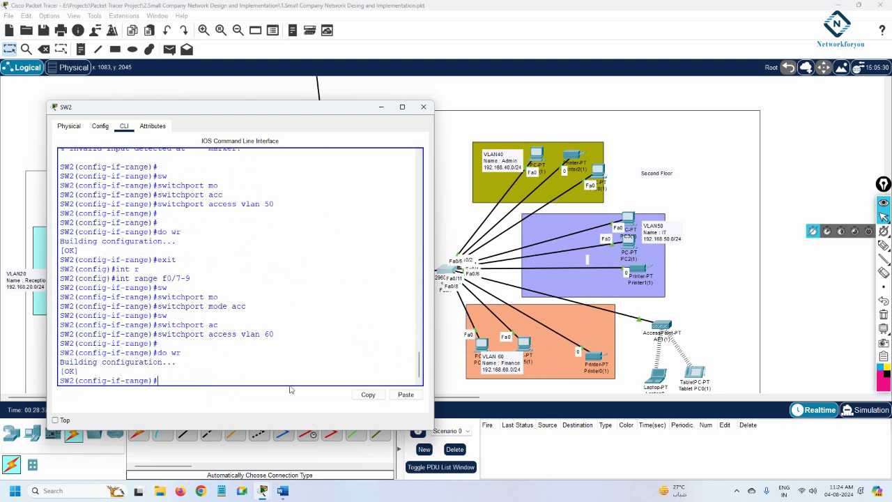
# Return SW2 to privileged mode and display the 'sh vlan br' table
pyautogui.click(423, 108)
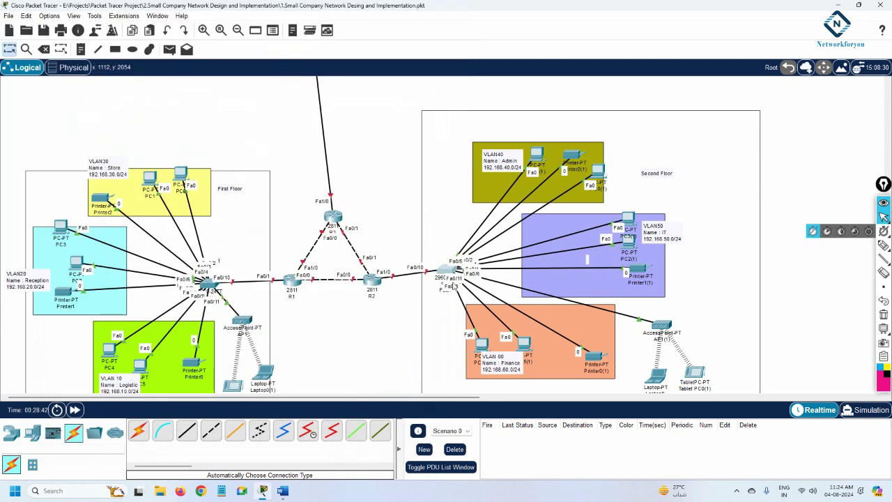
pyautogui.click(447, 274)
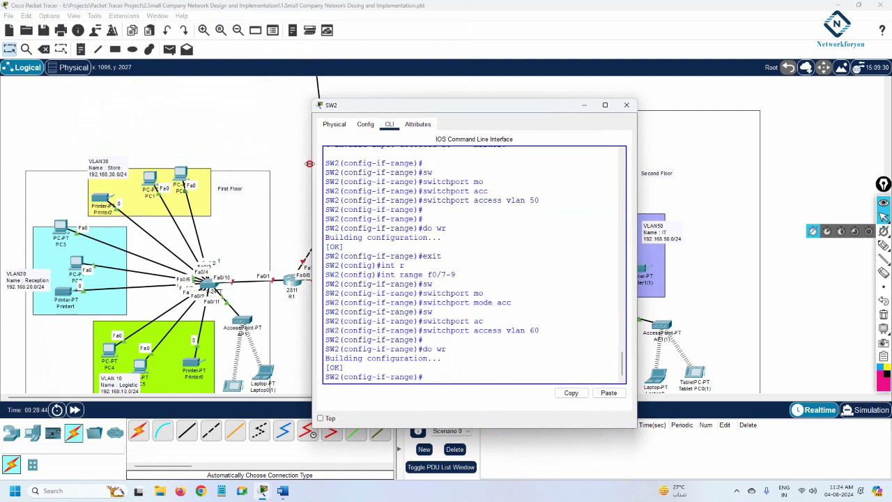
pyautogui.moveTo(367, 111); pyautogui.dragTo(137, 70)
pyautogui.press('Return')
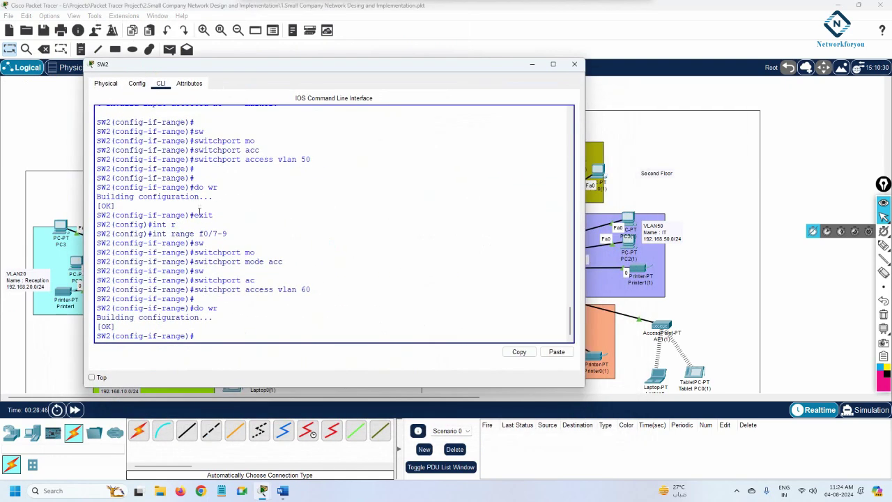
pyautogui.press('Return')
pyautogui.hotkey('ctrl', 'z')
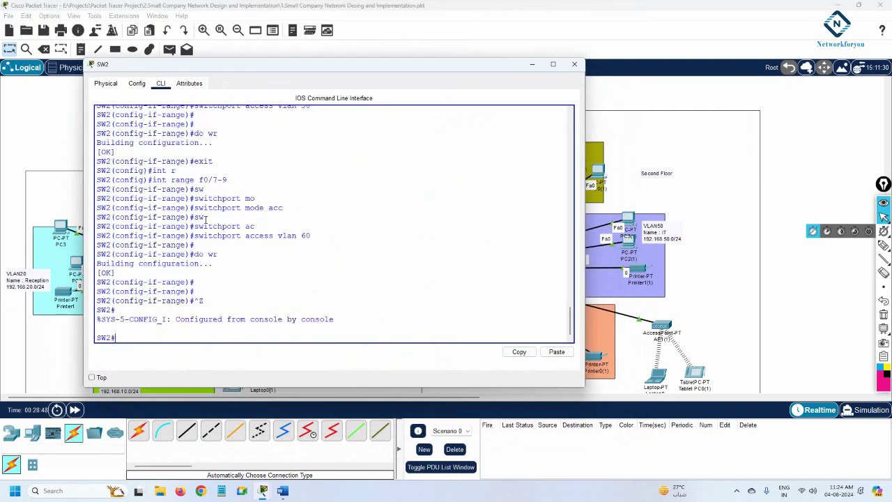
pyautogui.press('Return')
pyautogui.press('Return')
pyautogui.press('Return')
pyautogui.write('sh vlan ')
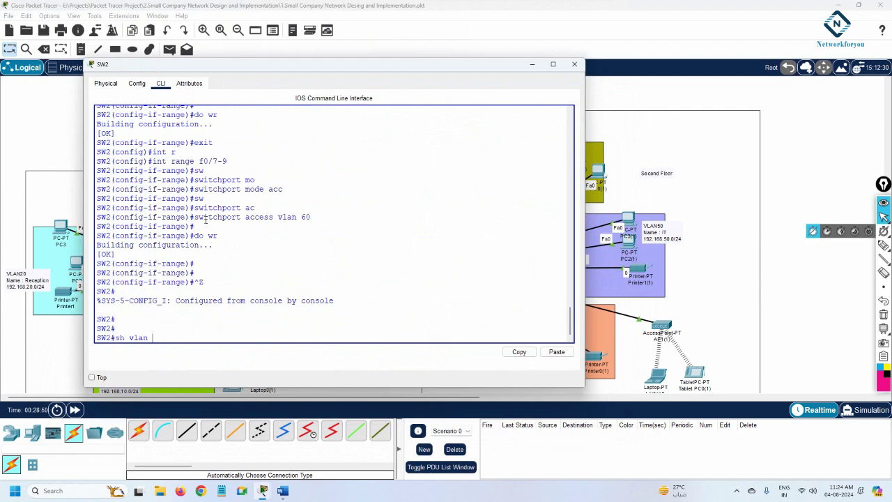
pyautogui.write('br')
pyautogui.press('Return')
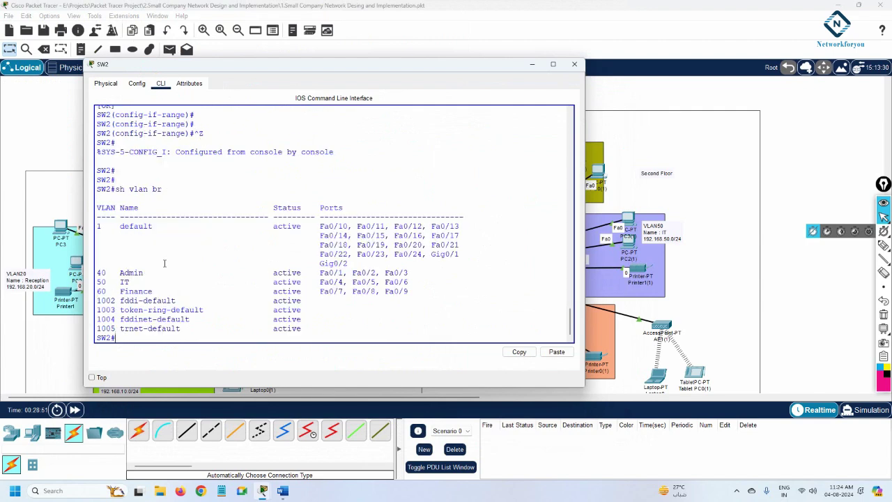
# Highlight the Admin, IT and Finance VLAN rows, then close SW2's console
pyautogui.moveTo(102, 272); pyautogui.dragTo(415, 276)
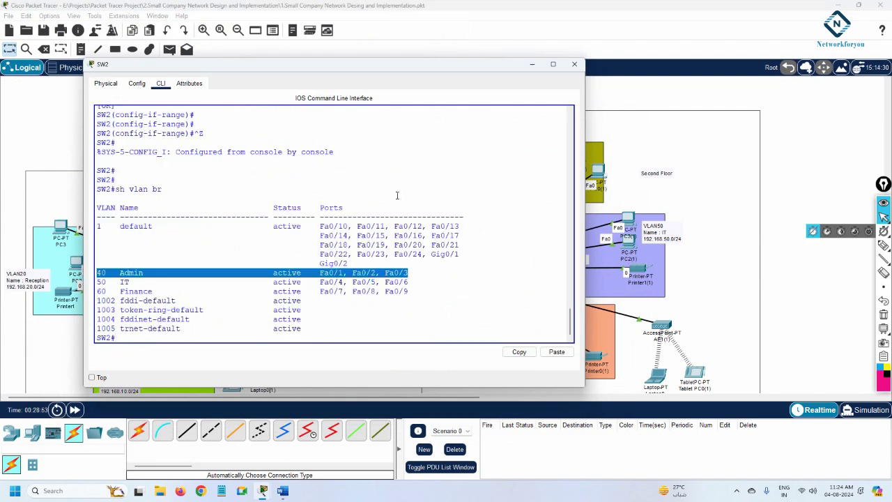
pyautogui.moveTo(394, 62); pyautogui.dragTo(250, 61)
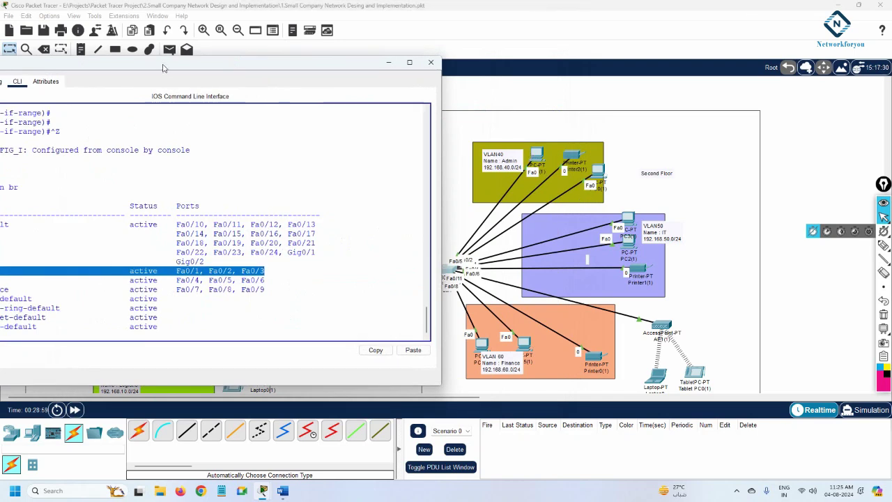
pyautogui.moveTo(165, 67); pyautogui.dragTo(234, 70)
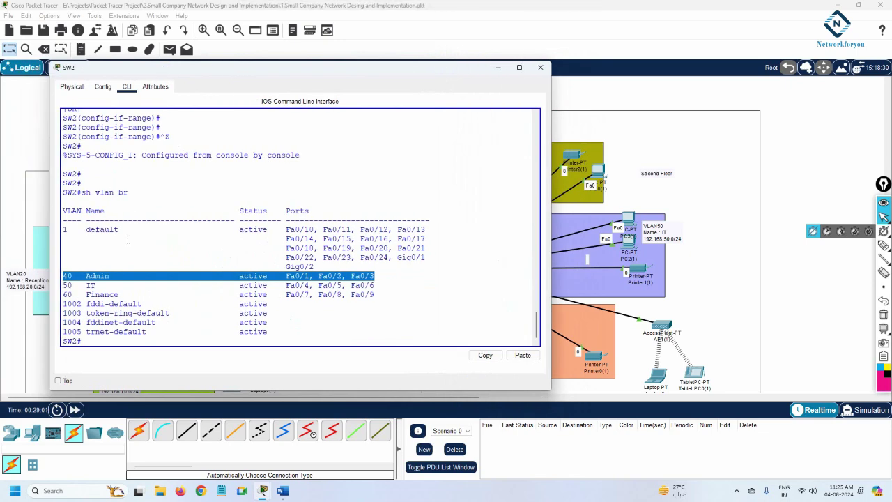
pyautogui.moveTo(67, 286); pyautogui.dragTo(376, 286)
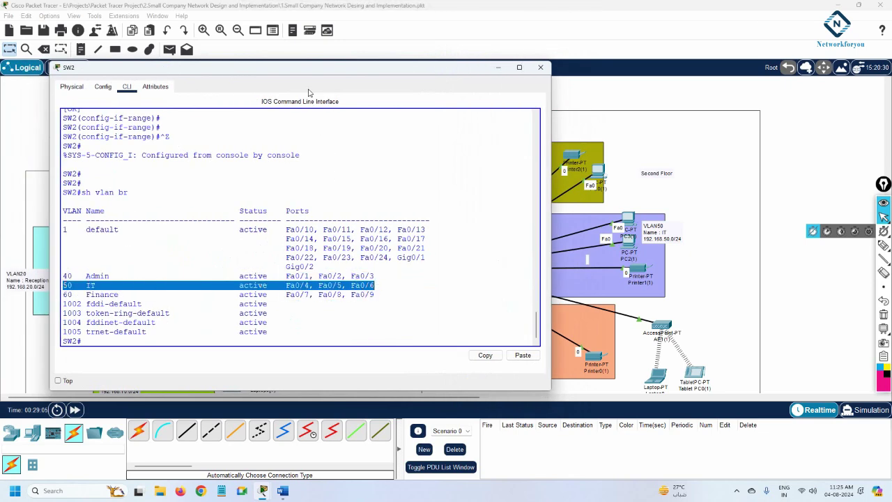
pyautogui.moveTo(305, 70); pyautogui.dragTo(253, 67)
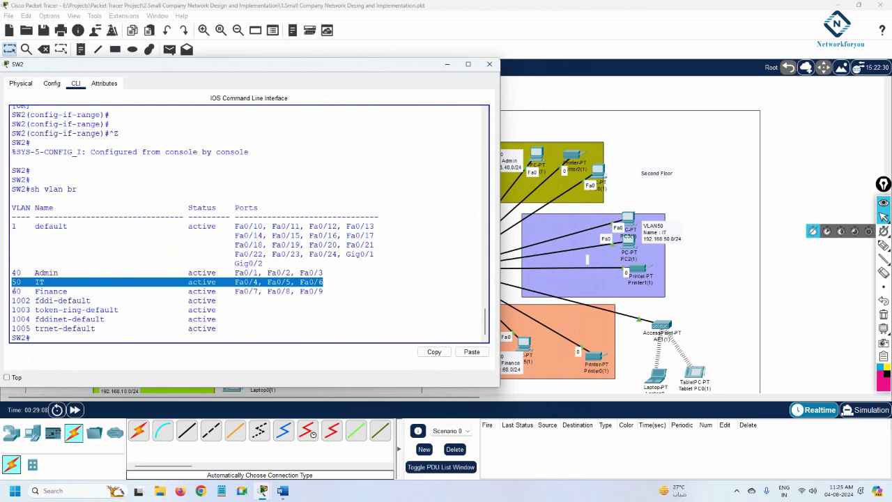
pyautogui.moveTo(14, 291); pyautogui.dragTo(324, 292)
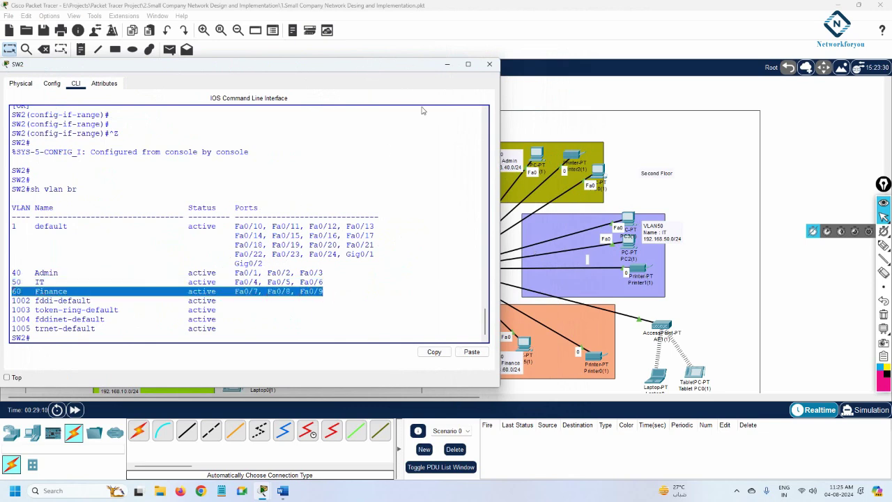
pyautogui.moveTo(416, 70); pyautogui.dragTo(277, 79)
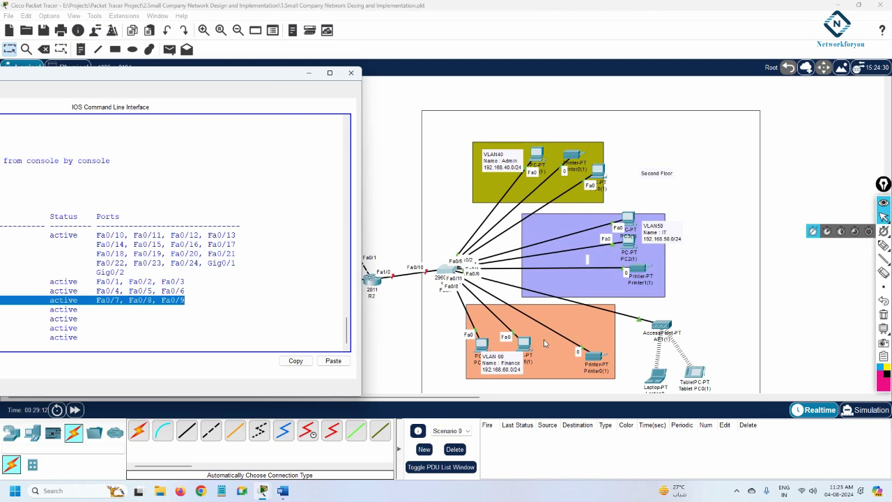
pyautogui.moveTo(215, 76); pyautogui.dragTo(473, 116)
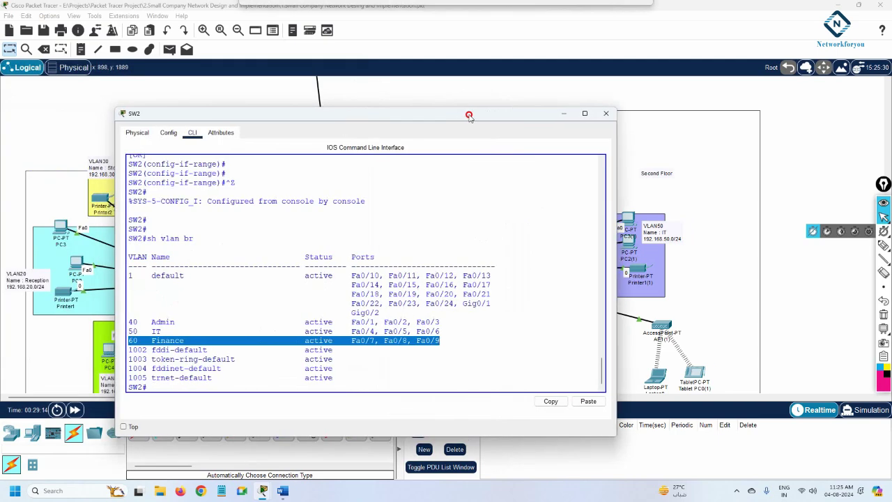
pyautogui.click(605, 114)
# Rename the third-floor switch's label to SW3
pyautogui.scroll(10, 409, 220)
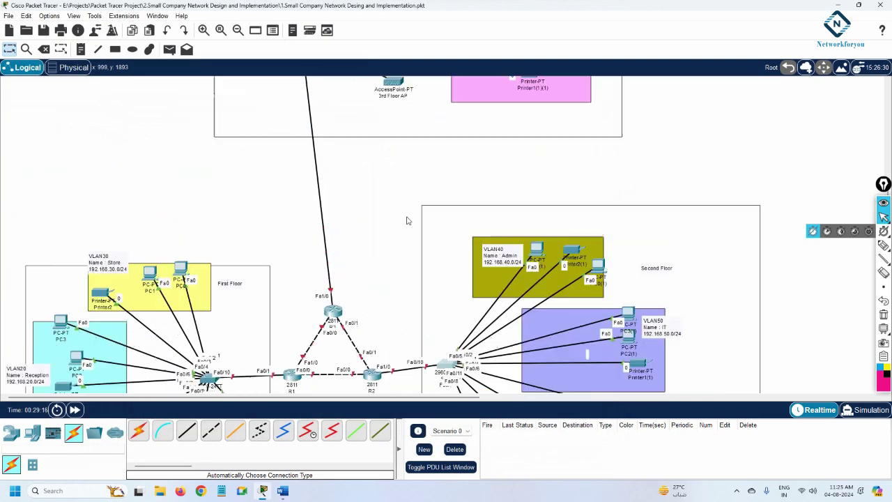
pyautogui.scroll(5, 342, 212)
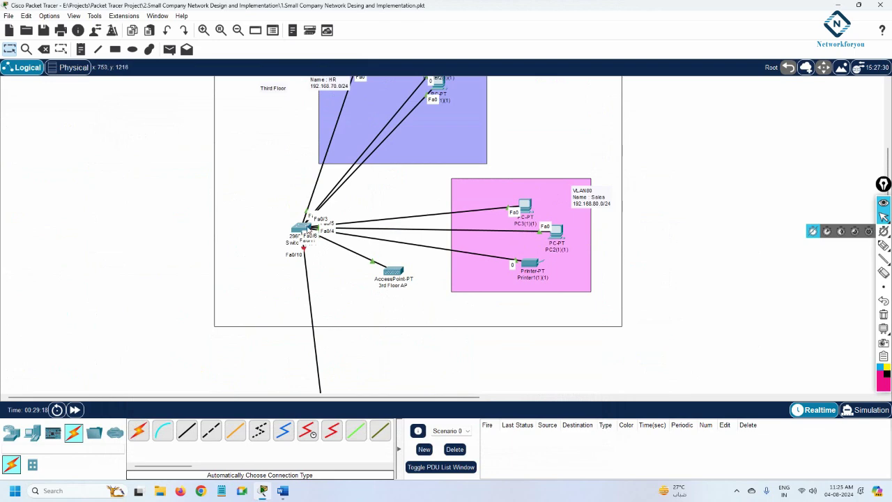
pyautogui.scroll(5, 312, 231)
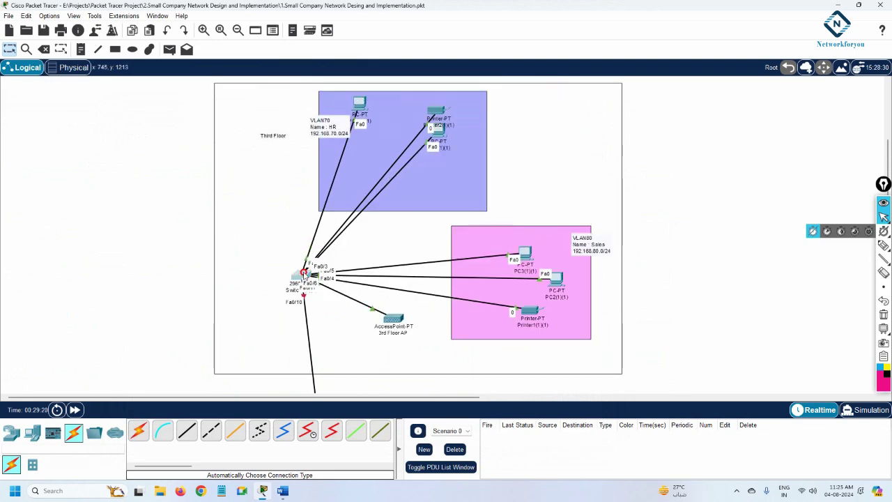
pyautogui.click(303, 275)
pyautogui.moveTo(313, 183); pyautogui.dragTo(154, 179)
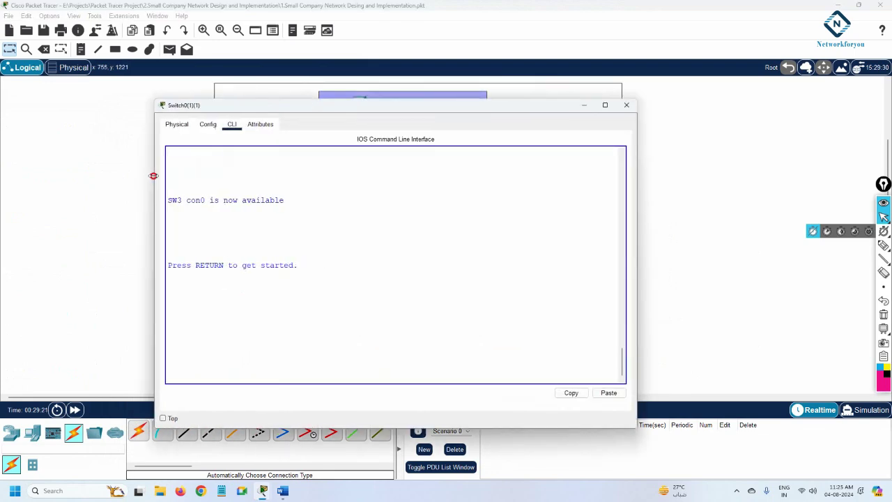
pyautogui.click(627, 105)
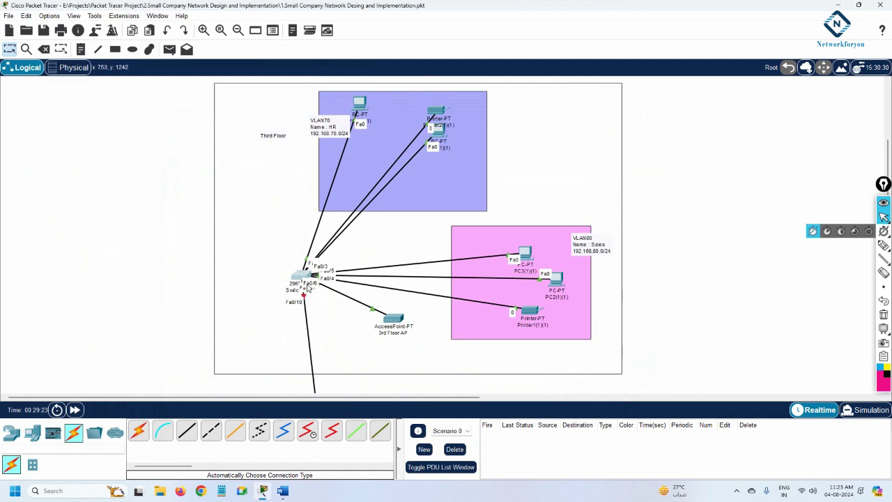
pyautogui.doubleClick(293, 291)
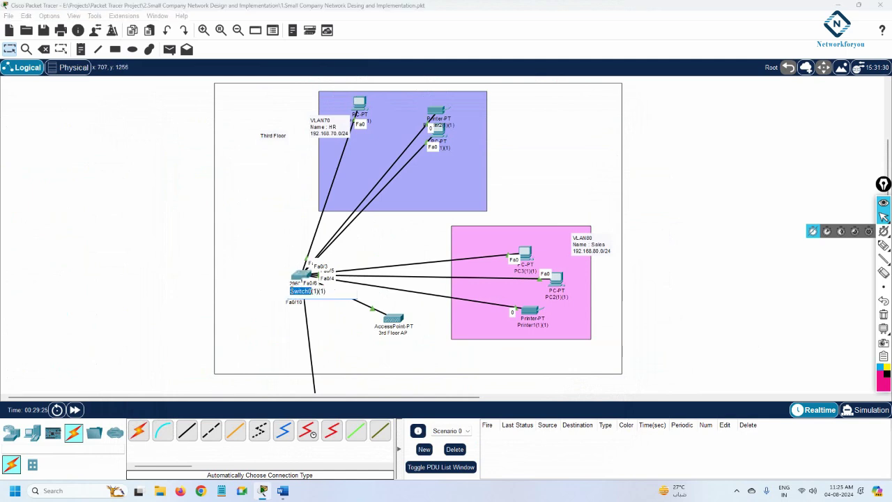
pyautogui.write('3')
pyautogui.hotkey('ctrl', 'a')
pyautogui.write('SW')
pyautogui.click(179, 288)
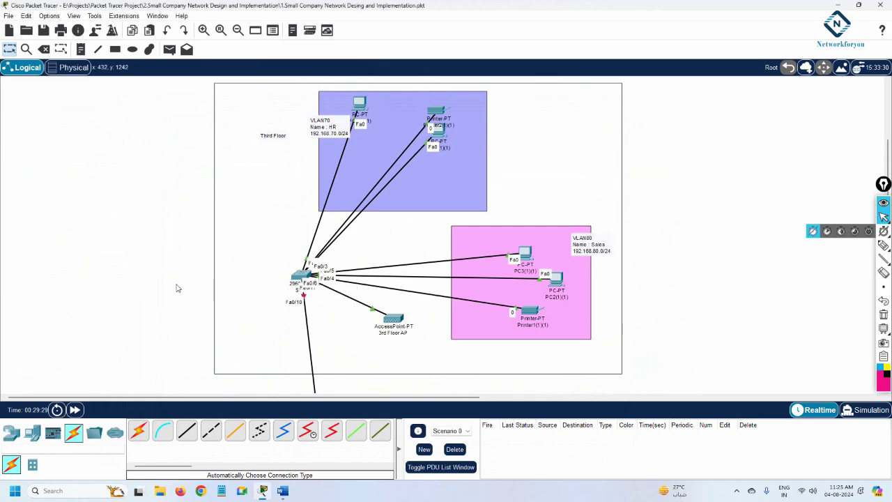
# Open SW3's console and widen it beside the topology
pyautogui.click(298, 278)
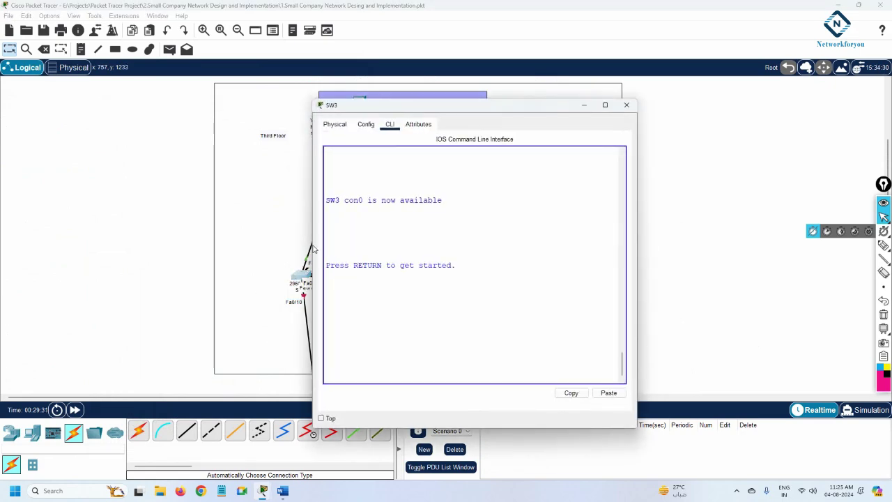
pyautogui.moveTo(312, 244); pyautogui.dragTo(117, 240)
pyautogui.moveTo(330, 109); pyautogui.dragTo(691, 164)
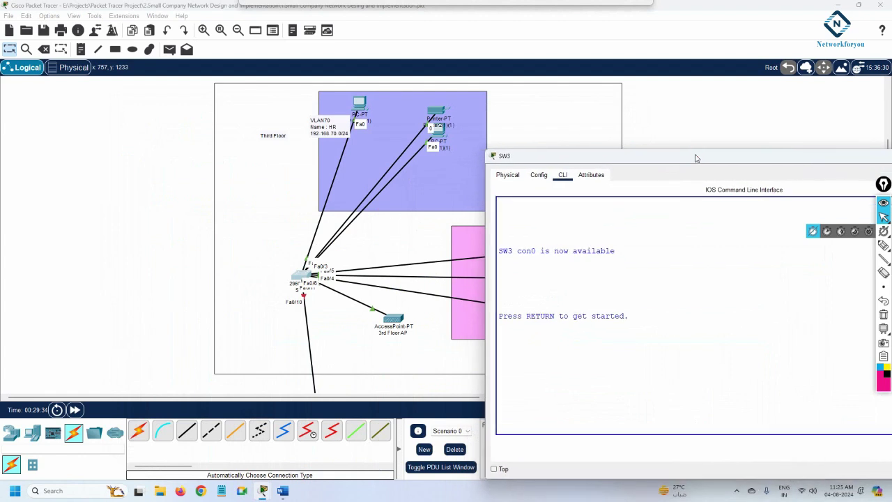
pyautogui.moveTo(277, 398); pyautogui.dragTo(428, 396)
pyautogui.click(33, 279)
# Enter privileged mode on SW3 and list VLANs: 70 HR and 80 Sales, no ports
pyautogui.click(612, 295)
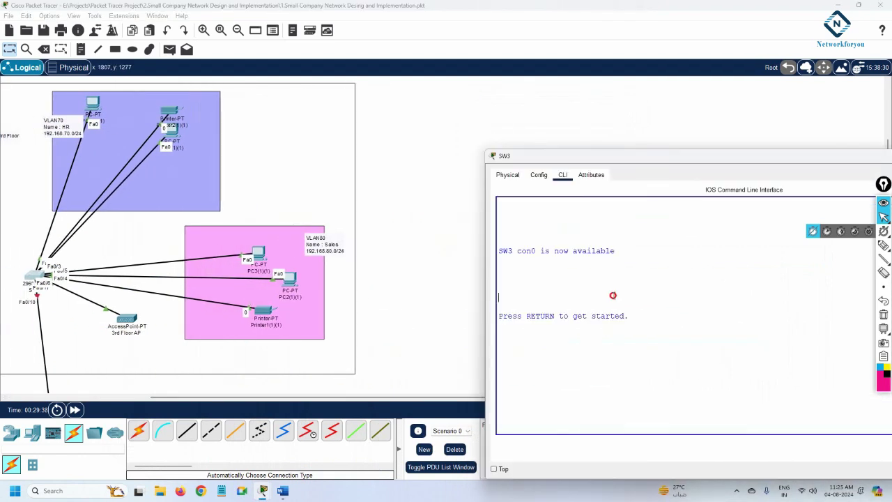
pyautogui.press('Return')
pyautogui.press('Return')
pyautogui.write('en')
pyautogui.press('Return')
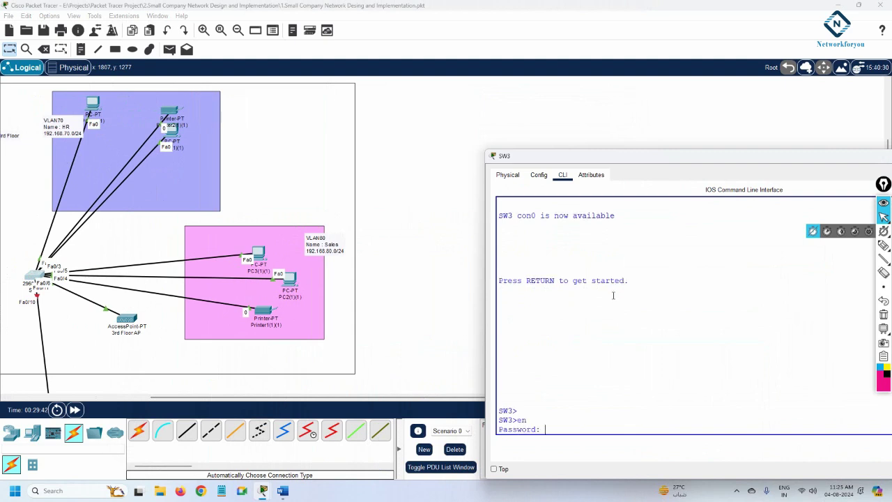
pyautogui.press('Return')
pyautogui.press('Return')
pyautogui.press('Return')
pyautogui.press('Return')
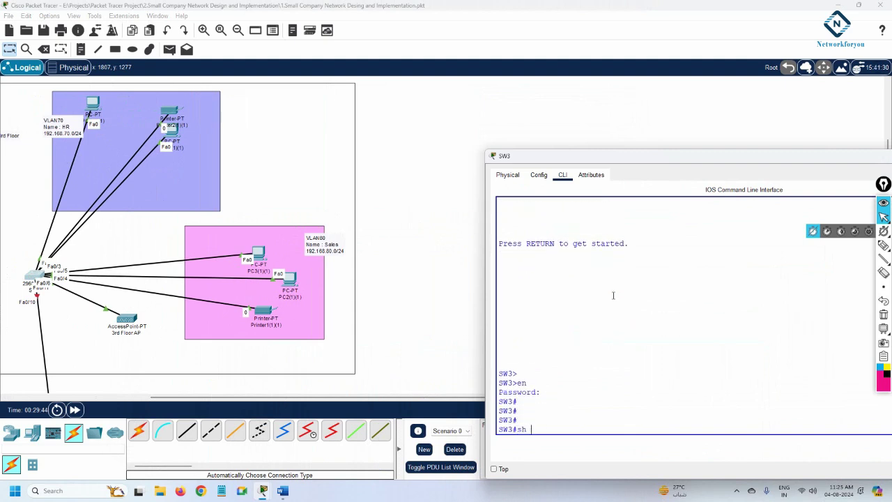
pyautogui.press('Return')
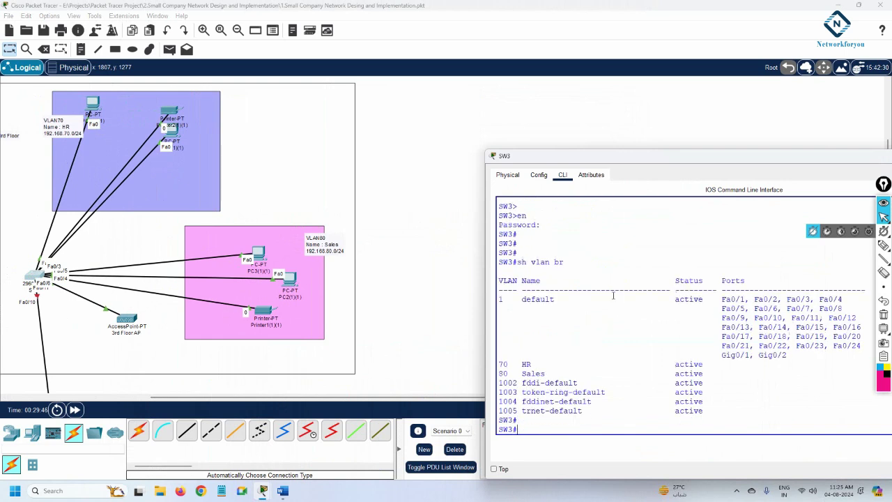
pyautogui.press('Return')
pyautogui.press('Return')
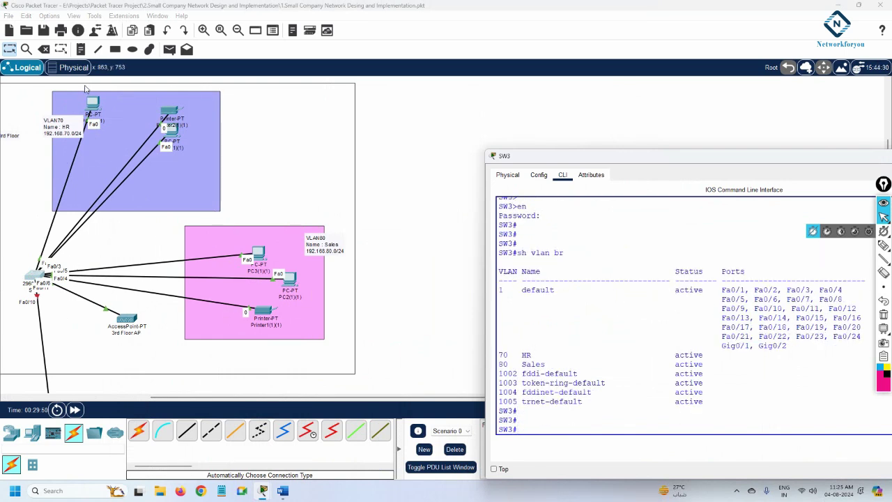
pyautogui.moveTo(93, 108); pyautogui.dragTo(122, 110)
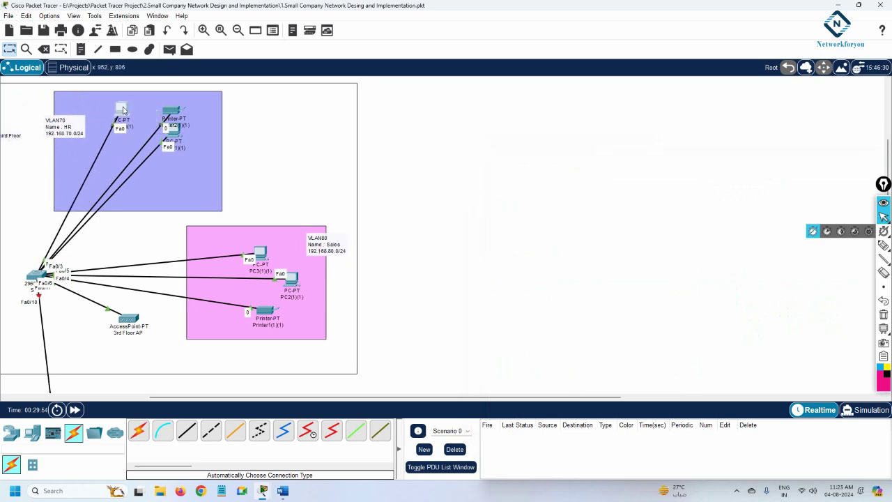
pyautogui.scroll(-10, 93, 185)
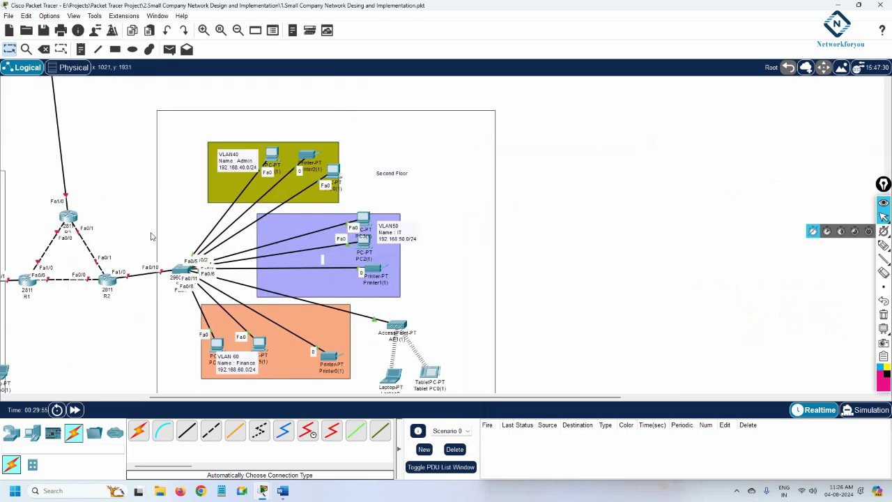
# Open SW2's console and check its trunk interfaces with 'sh int tr'
pyautogui.click(183, 271)
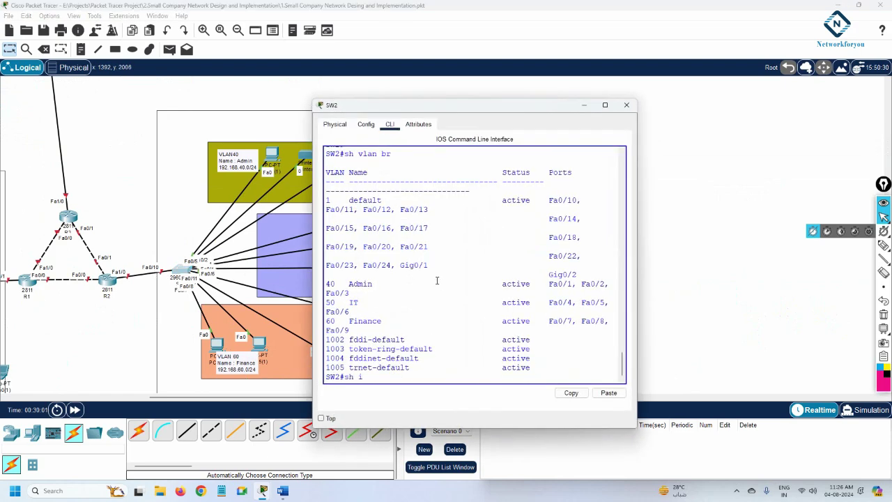
pyautogui.write('sh int tr')
pyautogui.press('Tab')
pyautogui.press('Return')
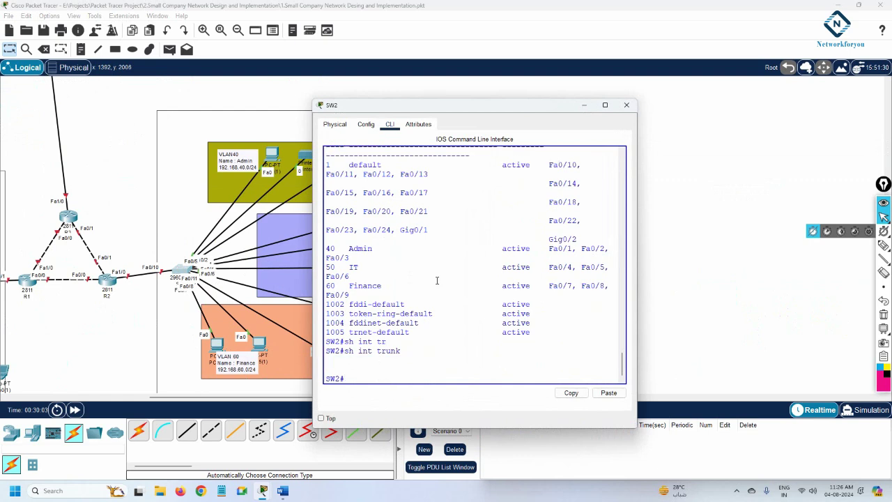
pyautogui.moveTo(638, 263); pyautogui.dragTo(871, 265)
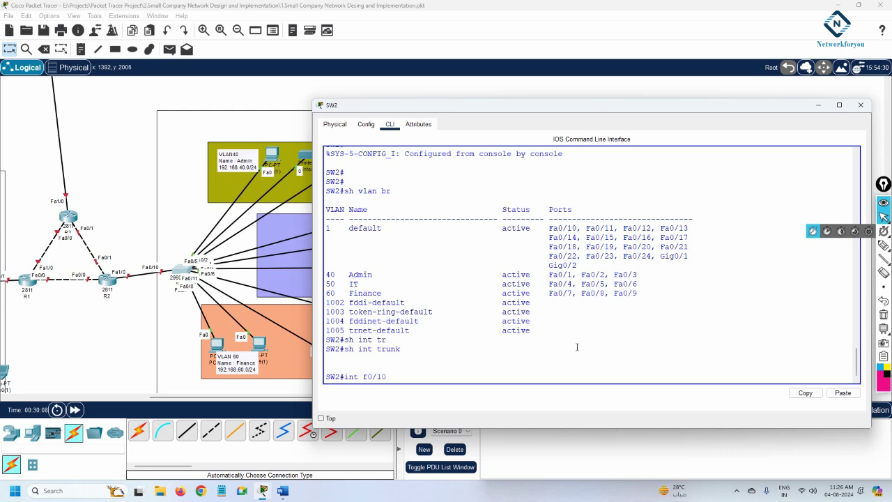
pyautogui.press('Return')
# Configure SW2 port Fa0/10 with switchport mode trunk
pyautogui.write('con')
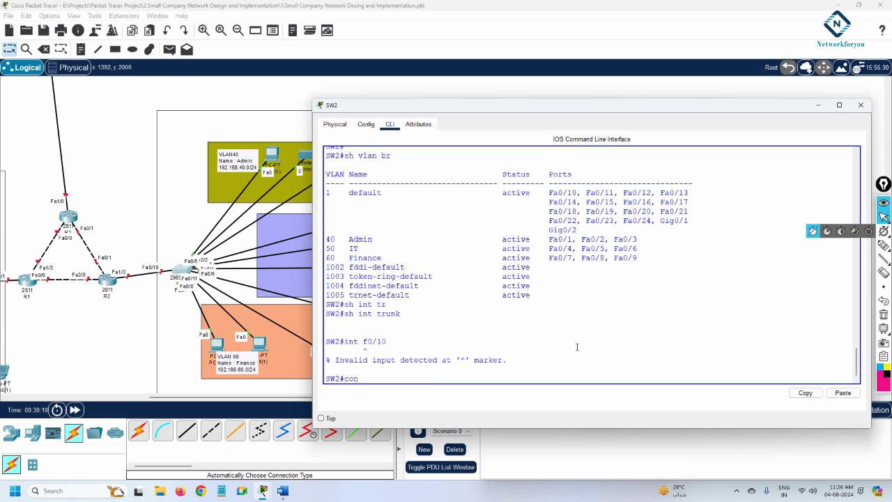
pyautogui.write('fig t')
pyautogui.press('Return')
pyautogui.write('int f')
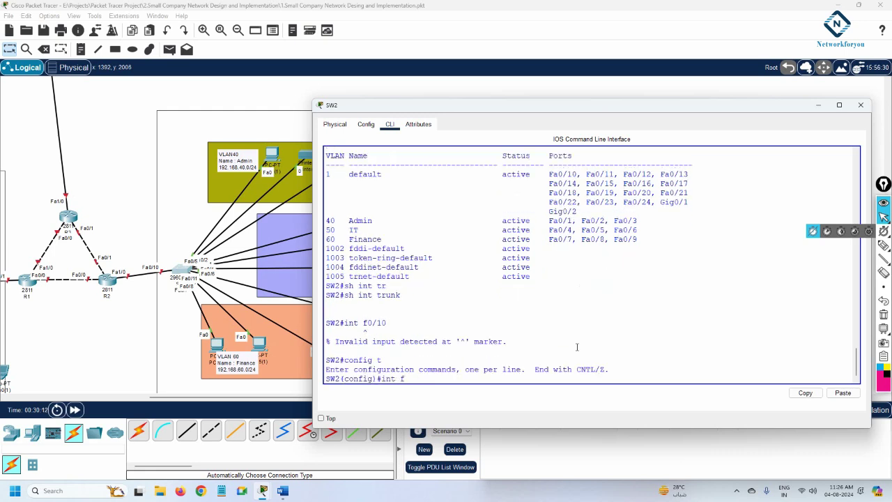
pyautogui.write('0/10')
pyautogui.press('Return')
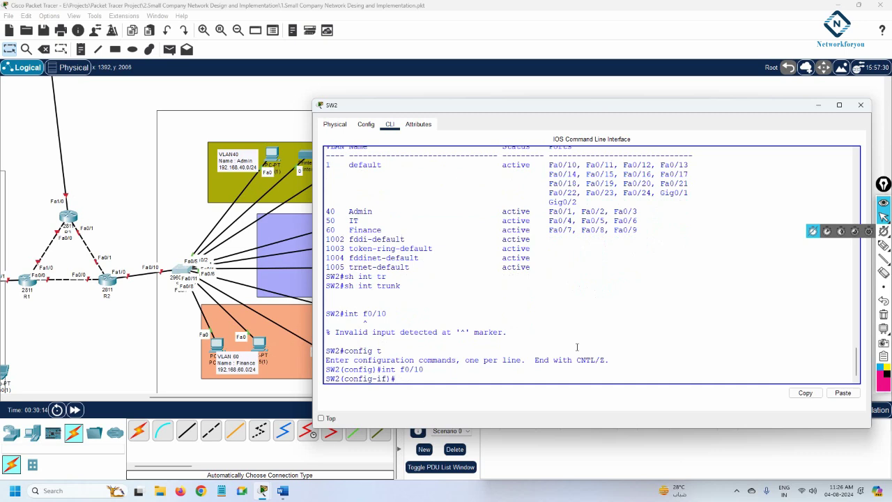
pyautogui.write('sw')
pyautogui.press('Tab')
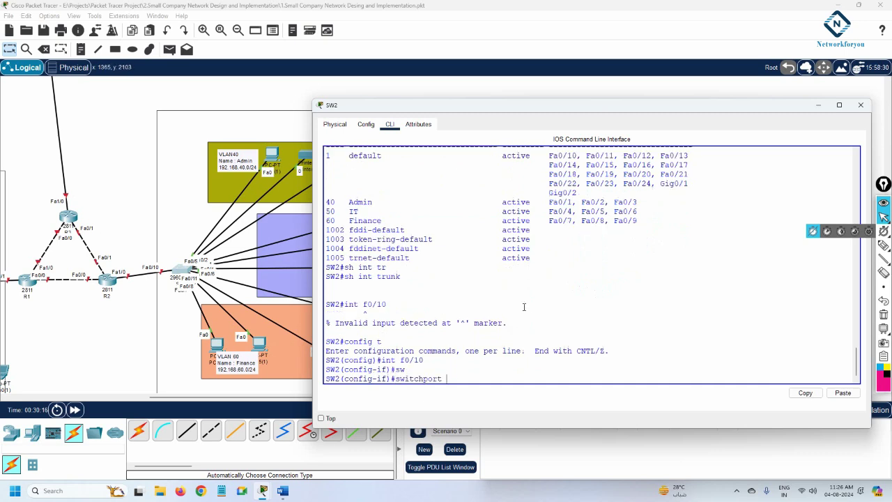
pyautogui.write('mo')
pyautogui.press('Tab')
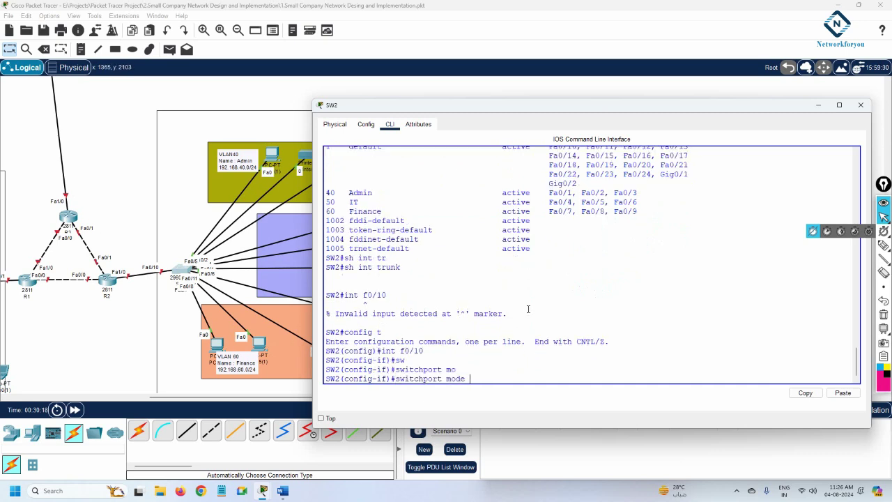
pyautogui.write('tr')
pyautogui.press('Tab')
pyautogui.press('Return')
# Return SW2 to privileged mode and list its trunking interfaces
pyautogui.hotkey('ctrl', 'z')
pyautogui.press('Return')
pyautogui.press('Return')
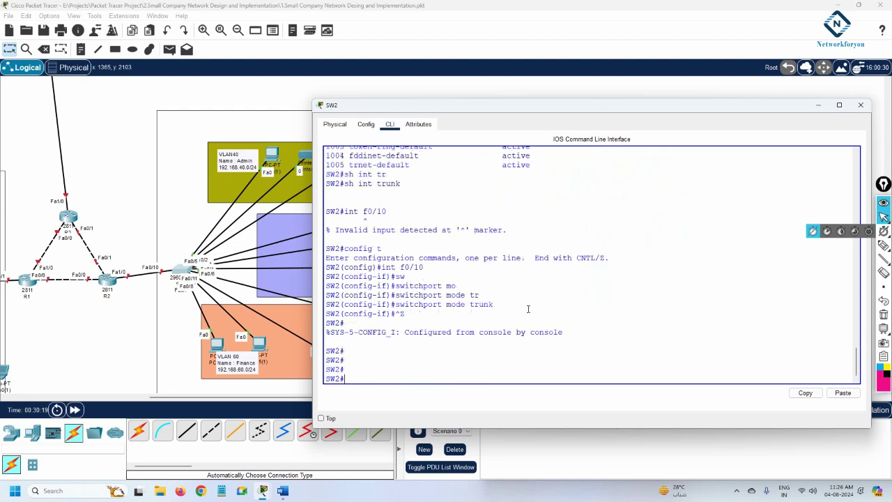
pyautogui.write('sh int tr')
pyautogui.press('Tab')
pyautogui.press('Return')
pyautogui.press('Return')
pyautogui.press('Return')
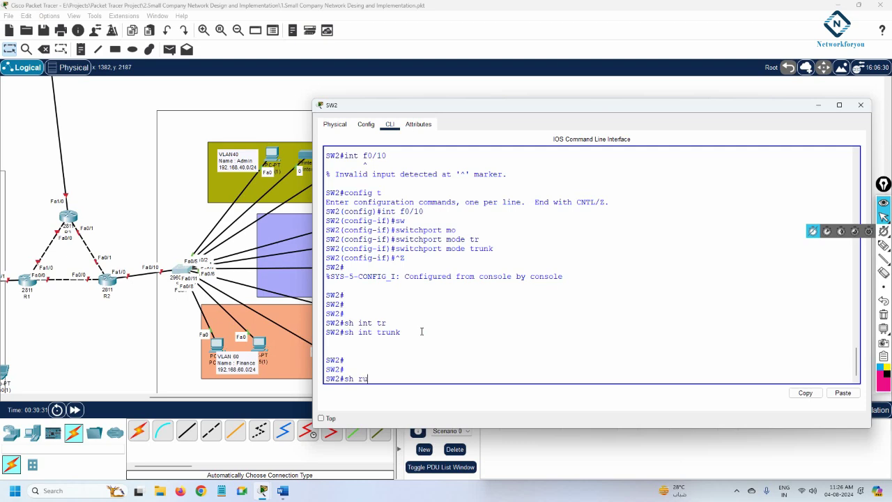
# Page through SW2's running configuration, checking the Fa0/10 switchport mode trunk line
pyautogui.write('n')
pyautogui.press('Return')
pyautogui.press('space')
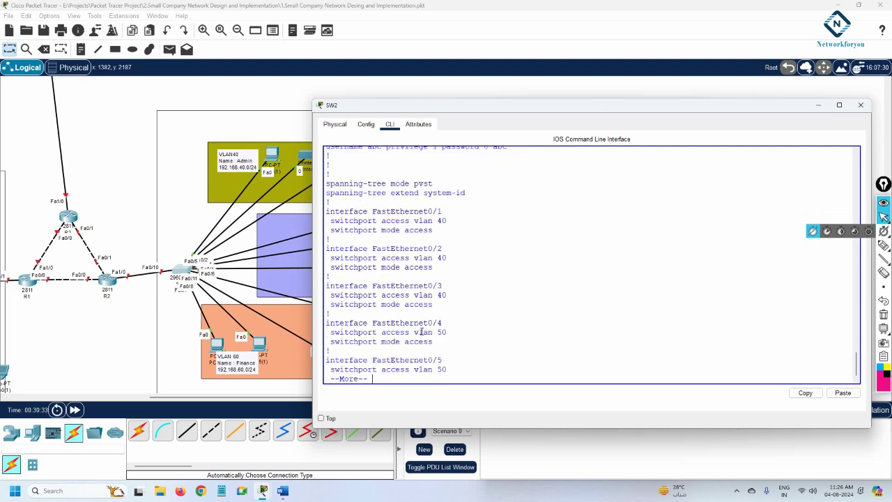
pyautogui.press('Return')
pyautogui.press('Return')
pyautogui.press('Return')
pyautogui.press('Return')
pyautogui.press('Return')
pyautogui.press('Return')
pyautogui.press('Return')
pyautogui.press('Return')
pyautogui.press('Return')
pyautogui.press('Return')
pyautogui.press('Return')
pyautogui.press('Return')
pyautogui.press('Return')
pyautogui.press('Return')
pyautogui.press('Return')
pyautogui.press('Return')
pyautogui.press('Return')
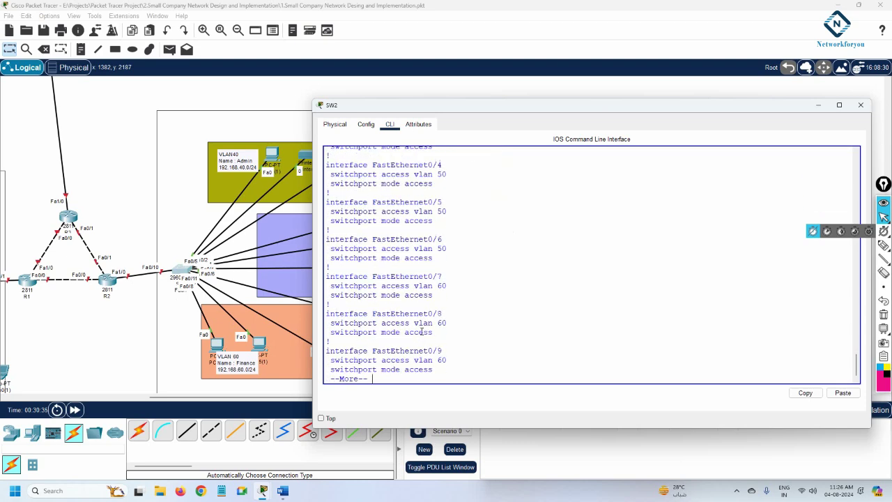
pyautogui.press('Return')
pyautogui.press('Return')
pyautogui.press('Return')
pyautogui.press('Return')
pyautogui.press('Return')
pyautogui.press('Return')
pyautogui.press('Return')
pyautogui.press('Return')
pyautogui.press('Return')
pyautogui.press('Return')
pyautogui.press('Return')
pyautogui.press('Return')
pyautogui.press('Return')
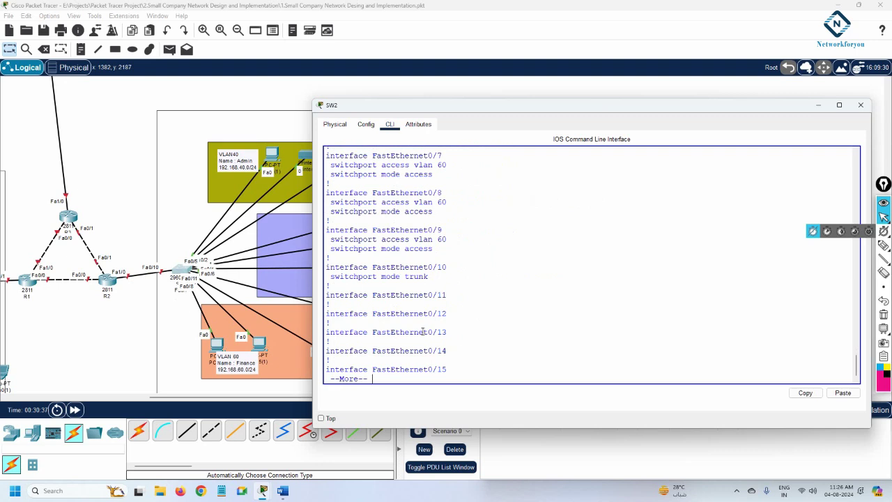
pyautogui.moveTo(452, 273); pyautogui.dragTo(303, 278)
pyautogui.click(546, 308)
pyautogui.press('Return')
pyautogui.press('Return')
pyautogui.press('Return')
pyautogui.press('Return')
pyautogui.press('Return')
pyautogui.press('Return')
pyautogui.press('Return')
pyautogui.press('Return')
pyautogui.press('Return')
pyautogui.press('Return')
pyautogui.press('Return')
pyautogui.press('Return')
pyautogui.press('Return')
pyautogui.press('Return')
pyautogui.press('Return')
pyautogui.press('Return')
pyautogui.press('Return')
pyautogui.press('Return')
pyautogui.press('Return')
pyautogui.press('Return')
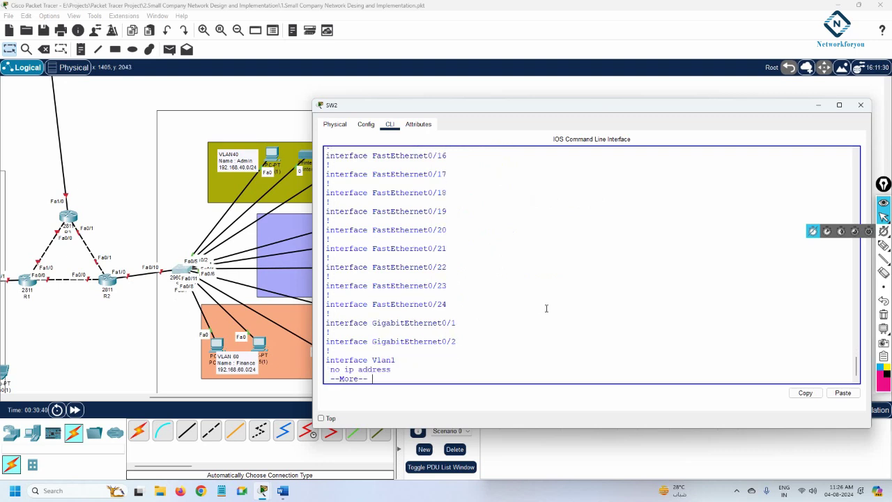
pyautogui.press('Return')
pyautogui.press('Return')
pyautogui.press('Return')
# Save SW2's configuration with 'wr', close its window and scroll up to the third floor
pyautogui.press('Return')
pyautogui.press('Return')
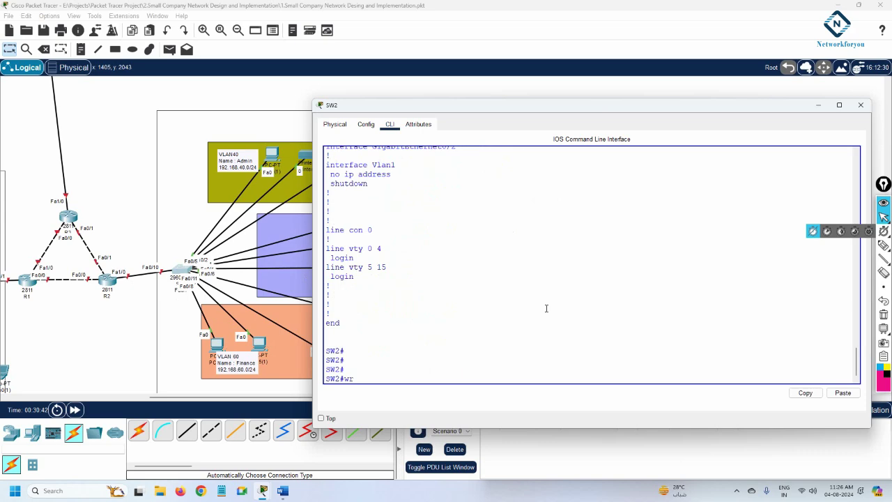
pyautogui.write('wr')
pyautogui.press('Return')
pyautogui.press('Return')
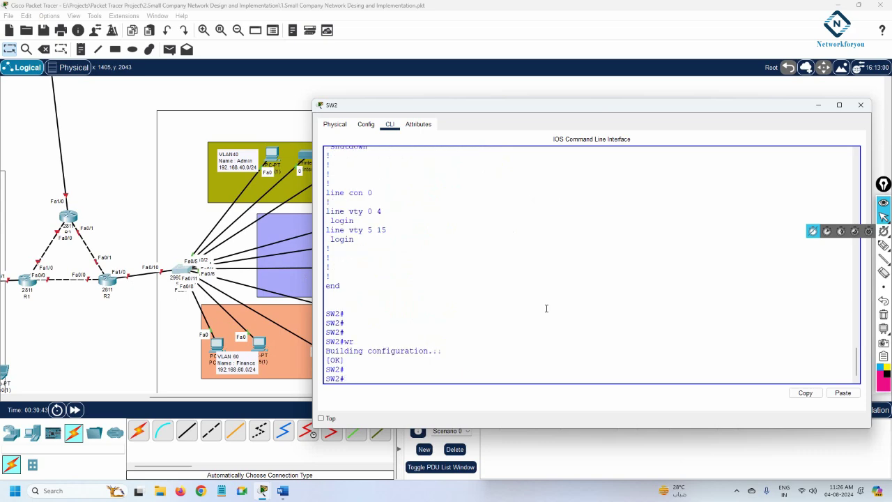
pyautogui.click(861, 104)
pyautogui.moveTo(205, 398); pyautogui.dragTo(121, 398)
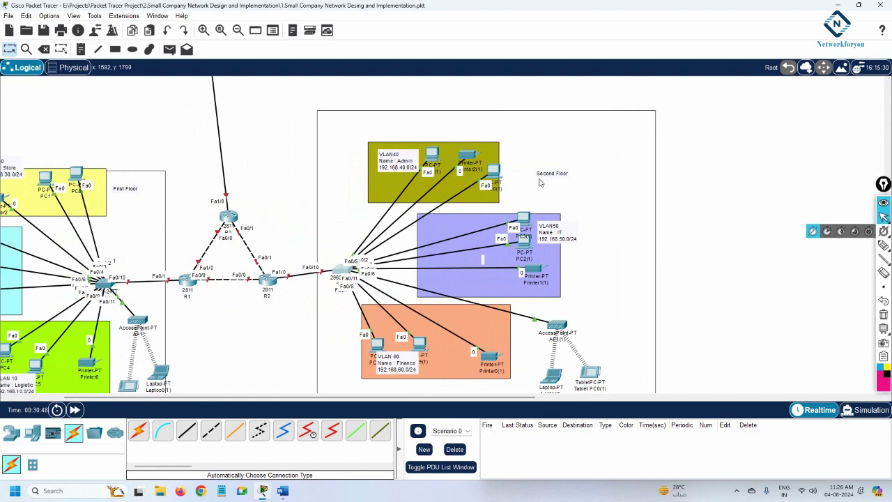
pyautogui.scroll(5, 318, 229)
pyautogui.scroll(4, 317, 233)
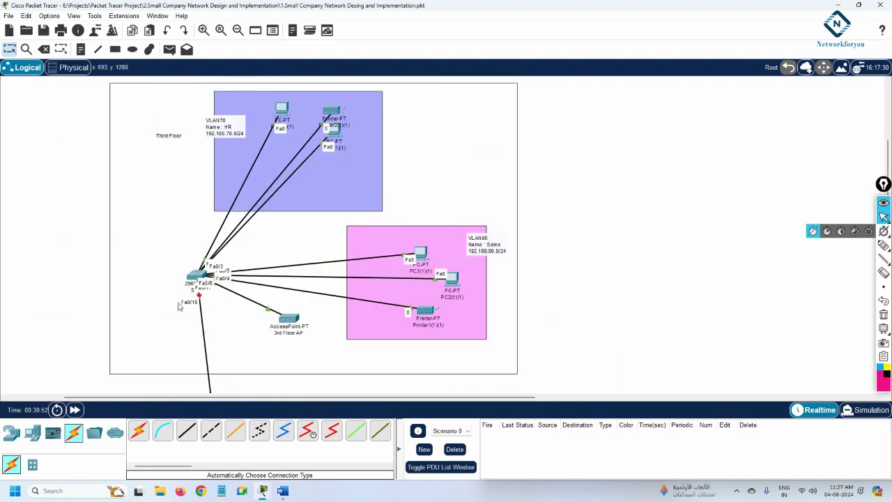
# Open SW3's console and enter configuration of interface Fa0/10
pyautogui.scroll(-7, 195, 308)
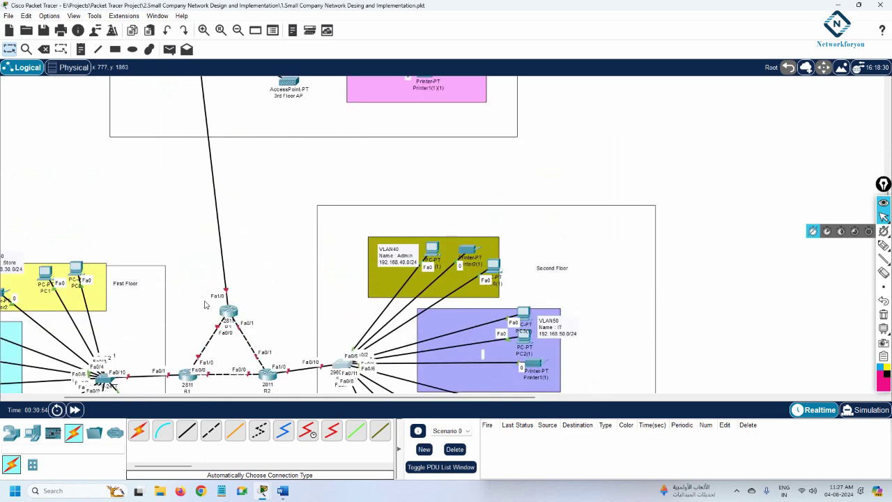
pyautogui.scroll(8, 210, 300)
pyautogui.click(199, 278)
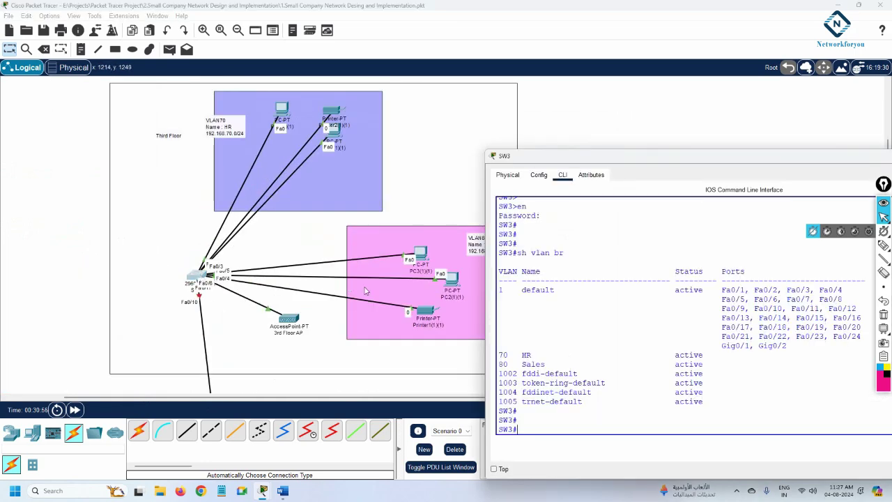
pyautogui.write('config t')
pyautogui.press('Return')
pyautogui.write('int ')
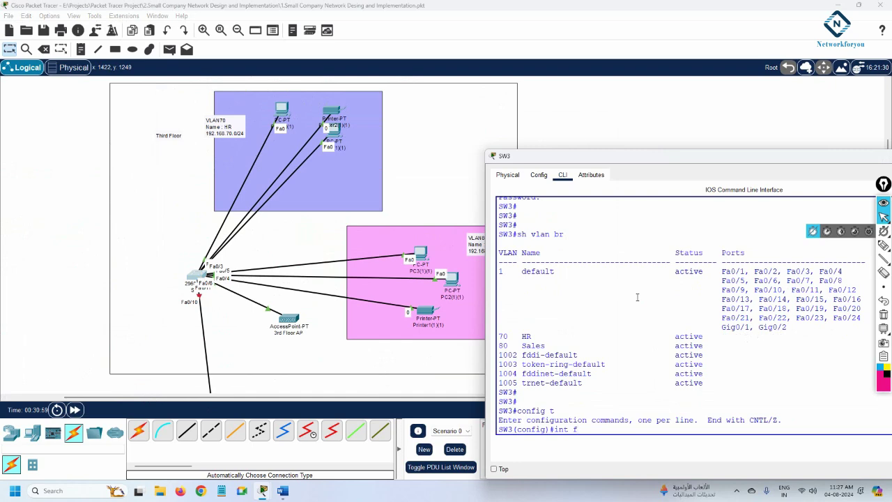
pyautogui.write('f0/10')
pyautogui.press('Return')
# Set SW3's Fa0/10 to switchport mode trunk
pyautogui.write('sw')
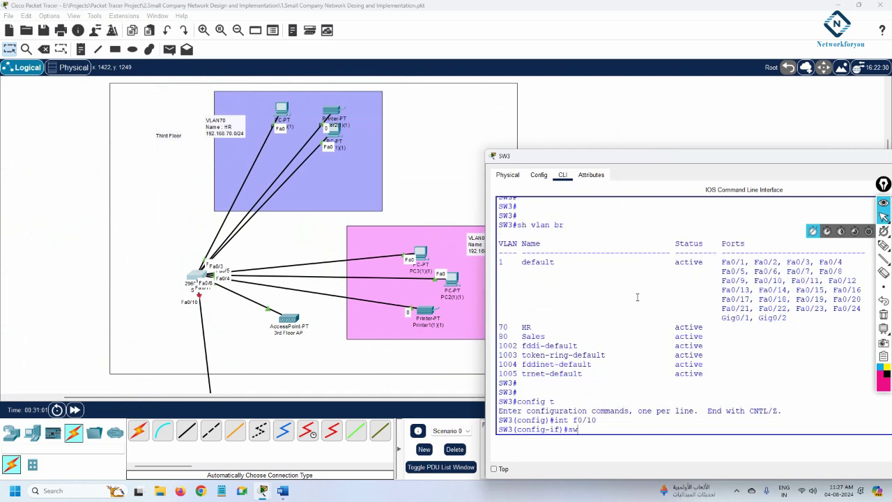
pyautogui.press('Tab')
pyautogui.write('mo')
pyautogui.press('Tab')
pyautogui.write('tr')
pyautogui.press('Tab')
pyautogui.press('Return')
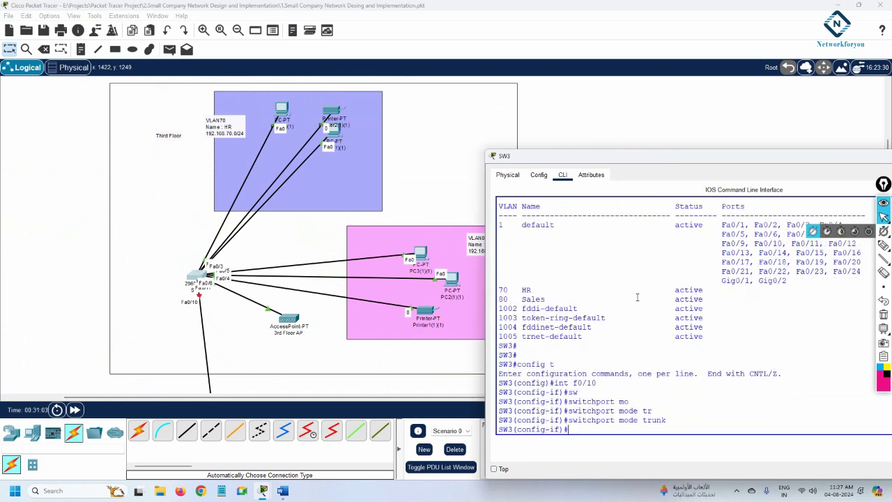
pyautogui.press('Return')
pyautogui.press('Return')
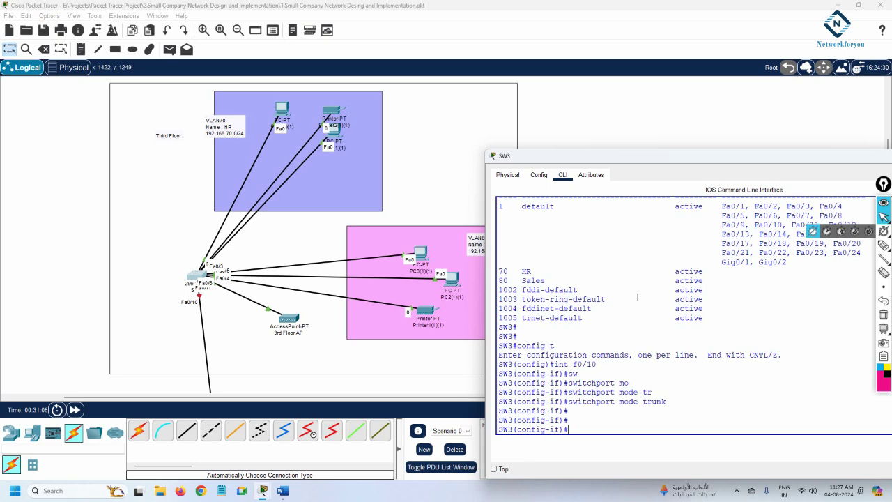
# Line up the two HR PCs and printer along the top of the VLAN 70 area, reopening SW3's console
pyautogui.moveTo(282, 111)
pyautogui.mouseDown()
pyautogui.moveTo(108, 110)
pyautogui.moveTo(274, 106)
pyautogui.mouseUp()
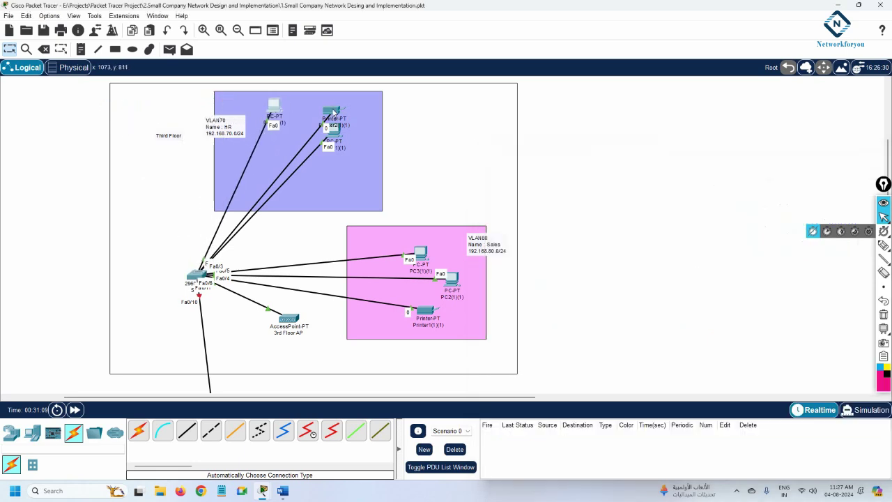
pyautogui.moveTo(333, 112); pyautogui.dragTo(287, 104)
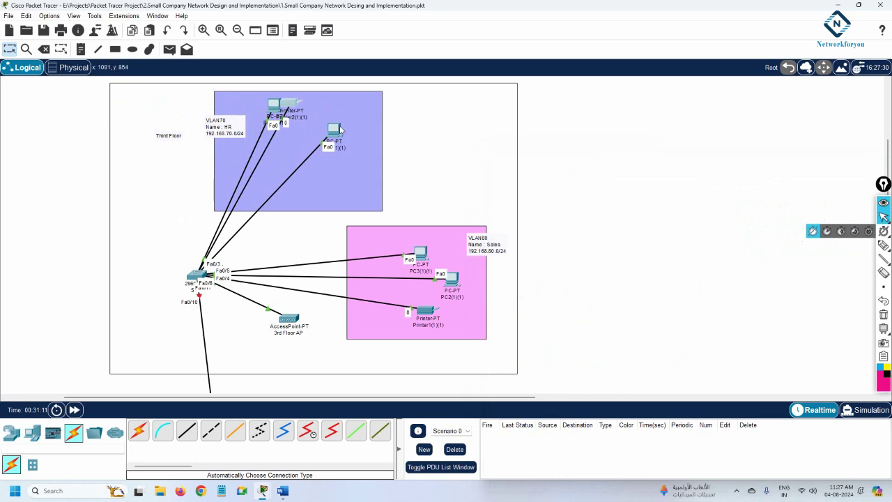
pyautogui.moveTo(341, 130); pyautogui.dragTo(305, 112)
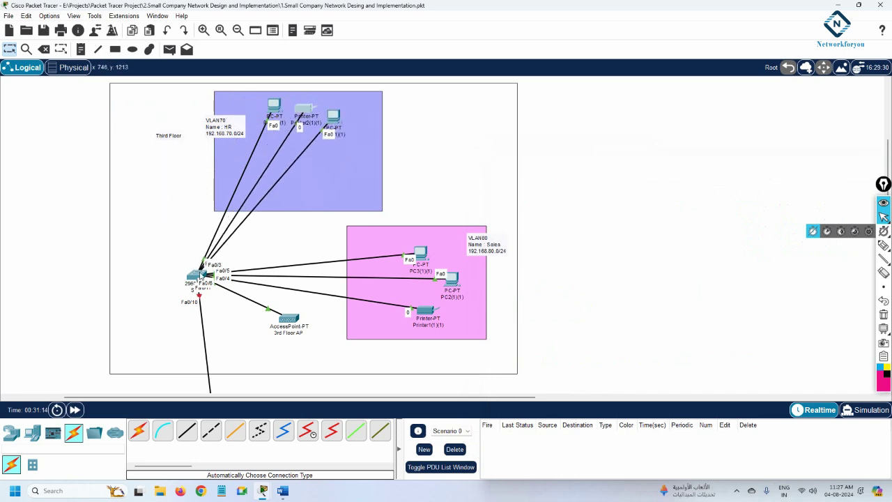
pyautogui.click(200, 276)
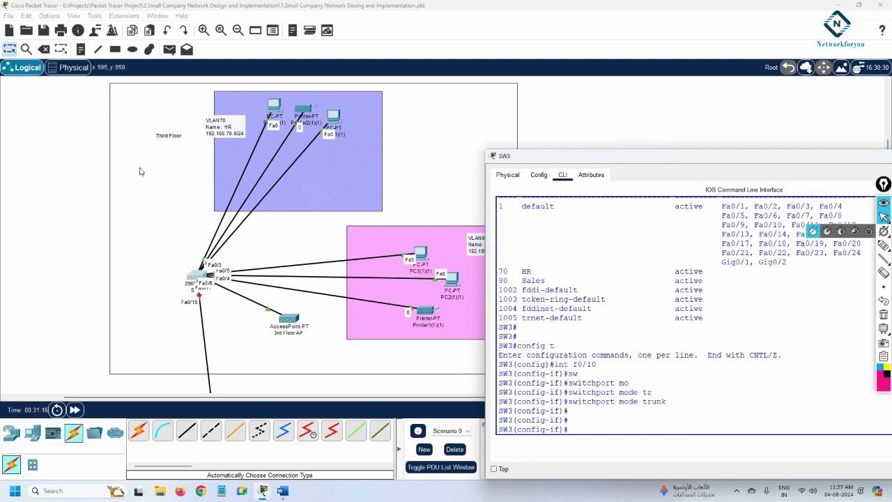
# Select SW3 ports Fa0/1–3 together with 'int range f0/1-3'
pyautogui.write('exit')
pyautogui.press('Return')
pyautogui.write('ig)#i')
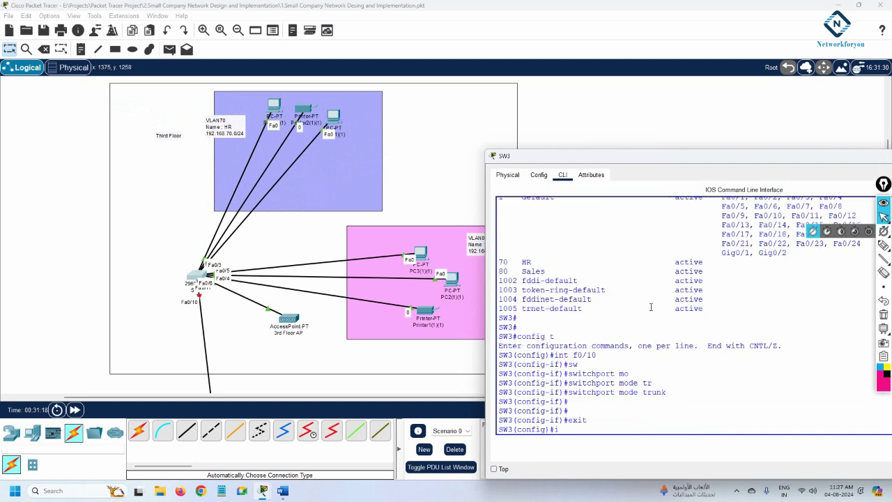
pyautogui.write('nt r')
pyautogui.press('Tab')
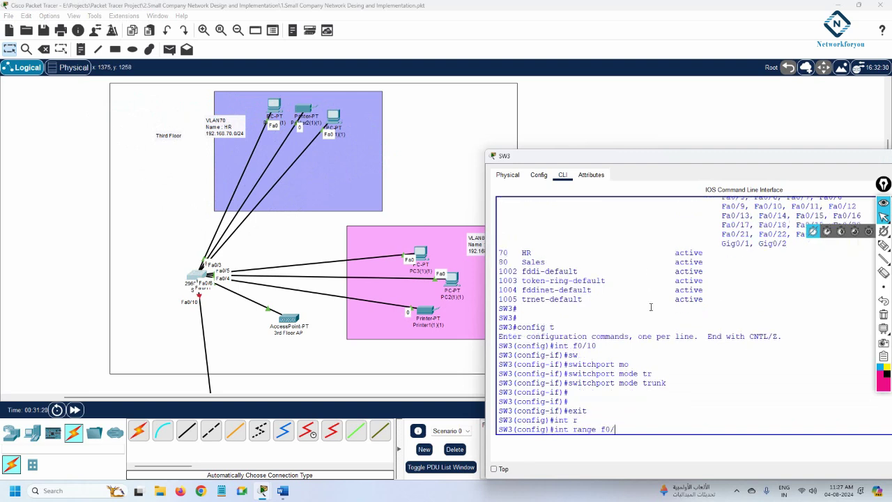
pyautogui.write('f0/1-3')
pyautogui.press('Return')
# Set ports Fa0/1–3 to switchport mode access
pyautogui.write('sw')
pyautogui.press('Tab')
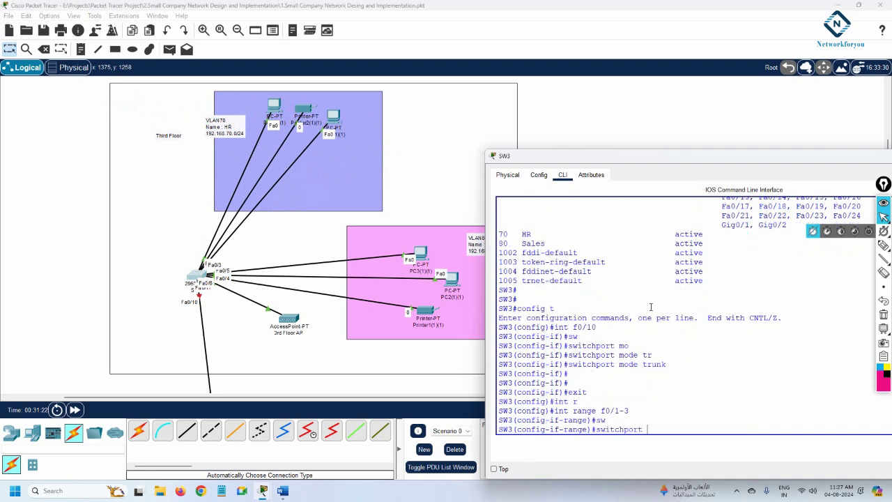
pyautogui.write('mo')
pyautogui.press('Tab')
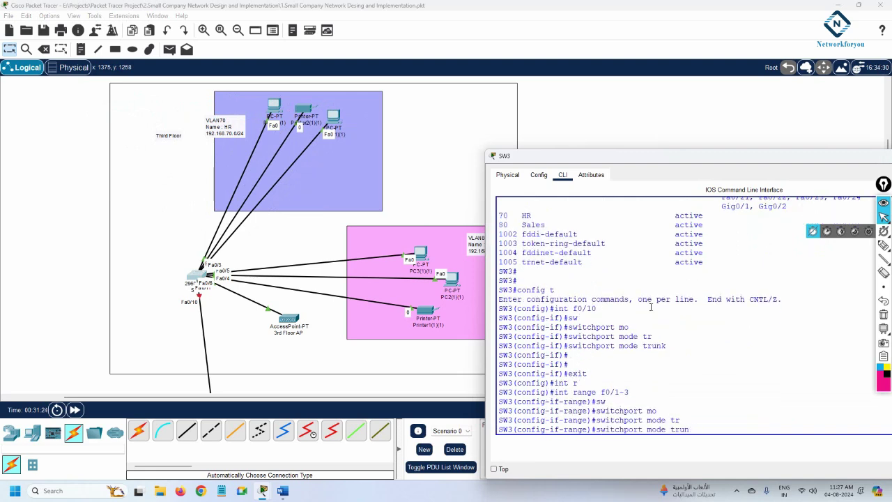
pyautogui.press('BackSpace')
pyautogui.press('BackSpace')
pyautogui.press('BackSpace')
pyautogui.press('BackSpace')
pyautogui.write('acc')
pyautogui.press('Tab')
pyautogui.press('Return')
# Assign the ports to access VLAN 70 and save with 'do wr'
pyautogui.write('sw')
pyautogui.press('Tab')
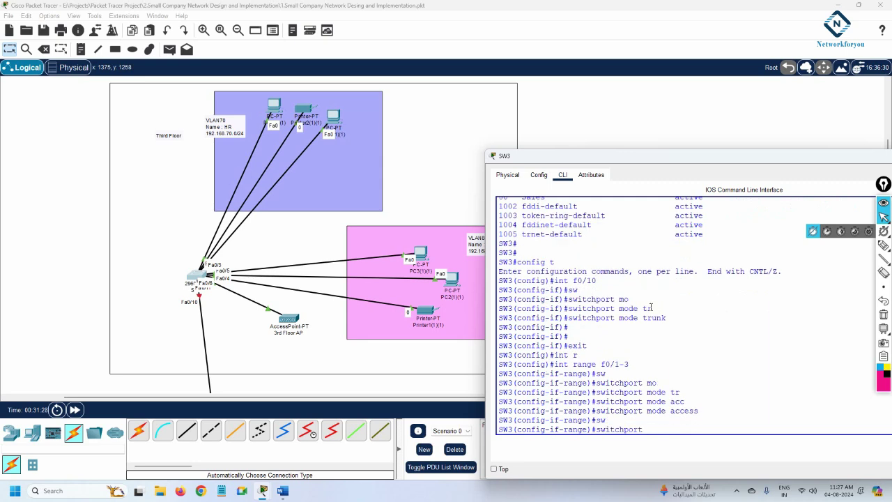
pyautogui.write('acc')
pyautogui.press('Tab')
pyautogui.write('vl')
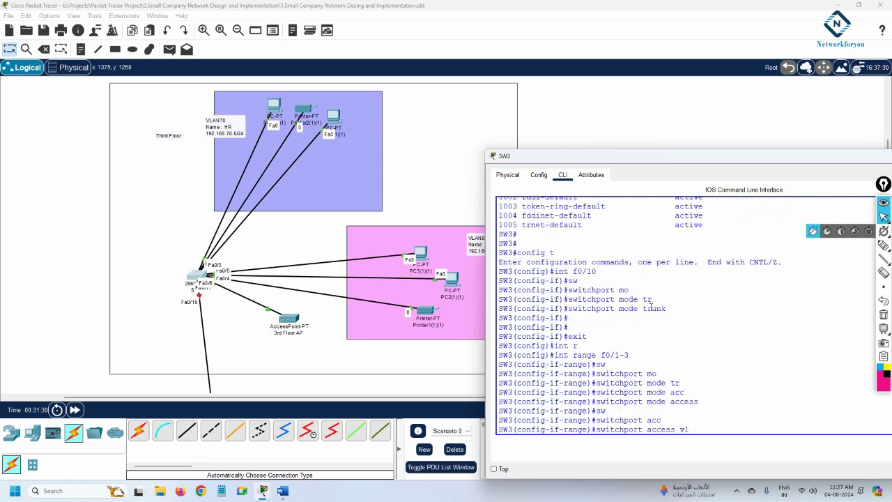
pyautogui.write('an 70')
pyautogui.press('Return')
pyautogui.press('Return')
pyautogui.press('Return')
pyautogui.write('do w')
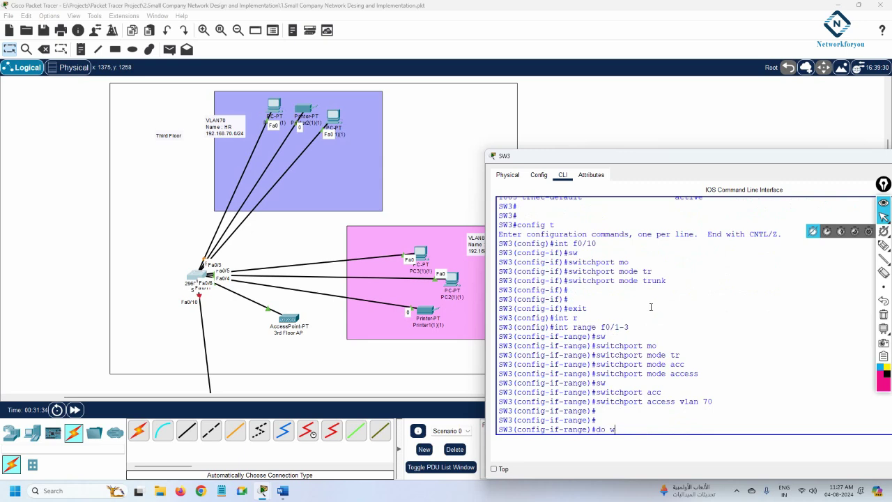
pyautogui.write('r')
pyautogui.press('Return')
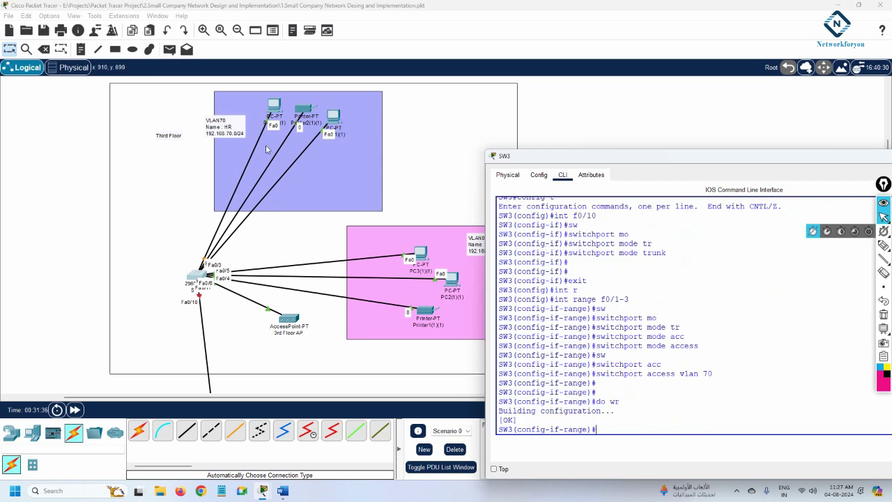
# Move PC3 to the top right and Printer1 lower in the Sales VLAN 80 area, reopening SW3's CLI
pyautogui.moveTo(421, 253); pyautogui.dragTo(450, 242)
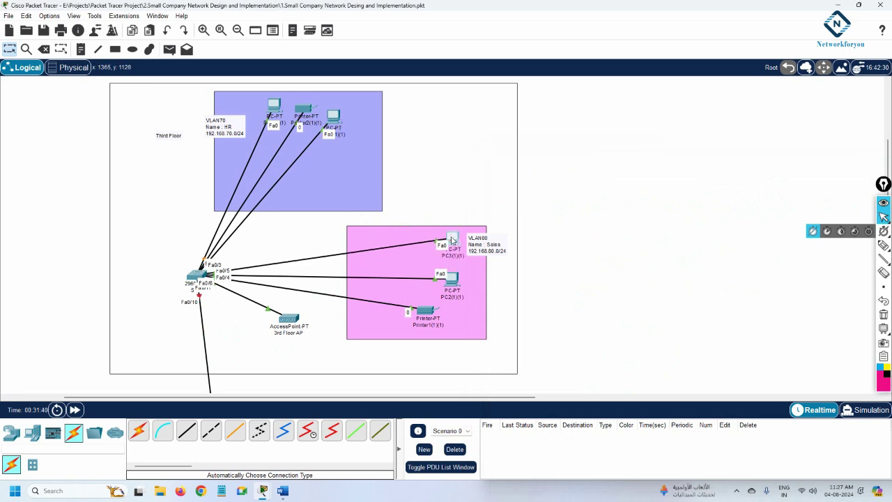
pyautogui.moveTo(452, 279)
pyautogui.mouseDown()
pyautogui.moveTo(244, 307)
pyautogui.moveTo(460, 280)
pyautogui.moveTo(439, 280)
pyautogui.moveTo(447, 279)
pyautogui.mouseUp()
pyautogui.moveTo(425, 311); pyautogui.dragTo(448, 323)
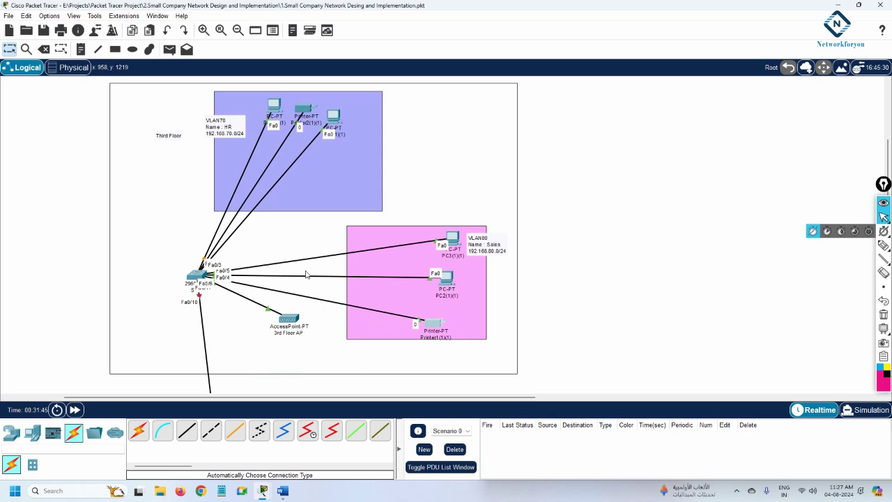
pyautogui.click(207, 279)
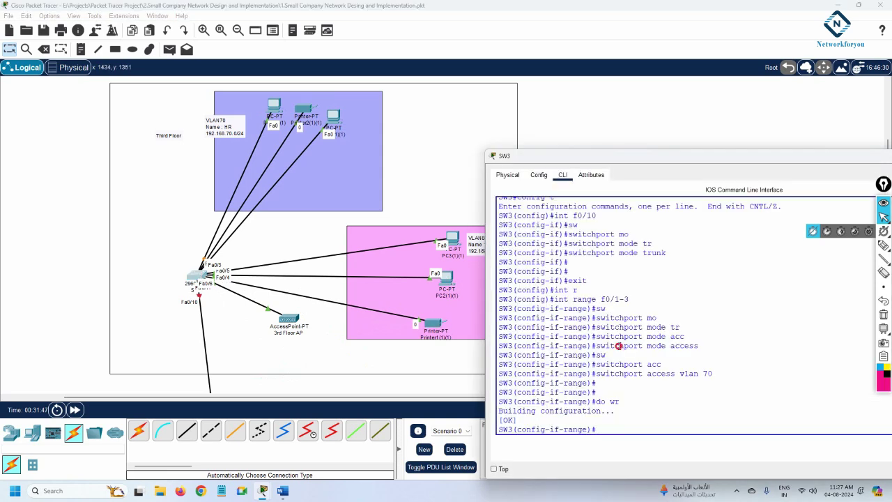
# Leave the current interface range and select SW3 ports Fa0/4–6 together
pyautogui.write('exit')
pyautogui.press('Return')
pyautogui.press('Return')
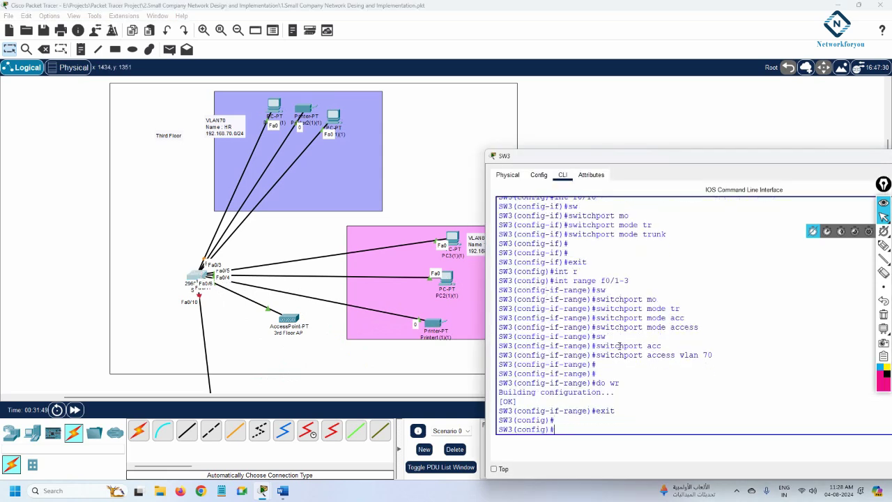
pyautogui.write('int r')
pyautogui.press('Tab')
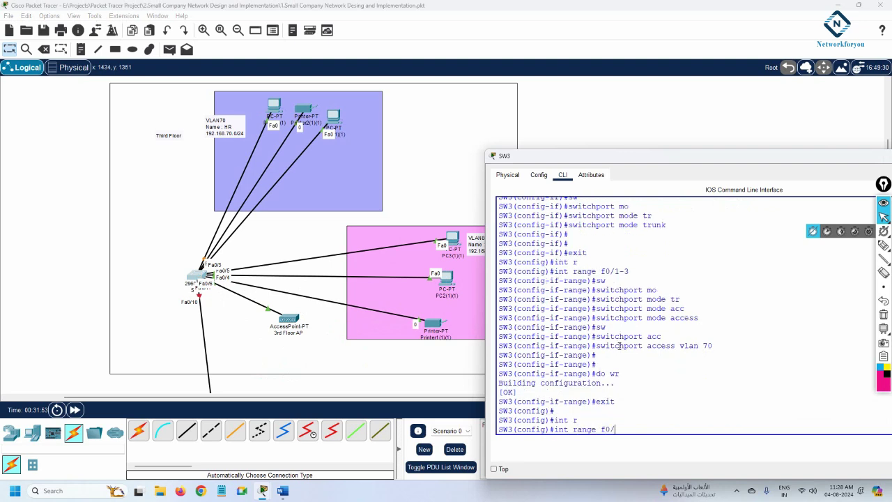
pyautogui.write('f0/4-6')
pyautogui.press('Return')
# Set ports Fa0/4–6 to switchport mode access
pyautogui.write('sw')
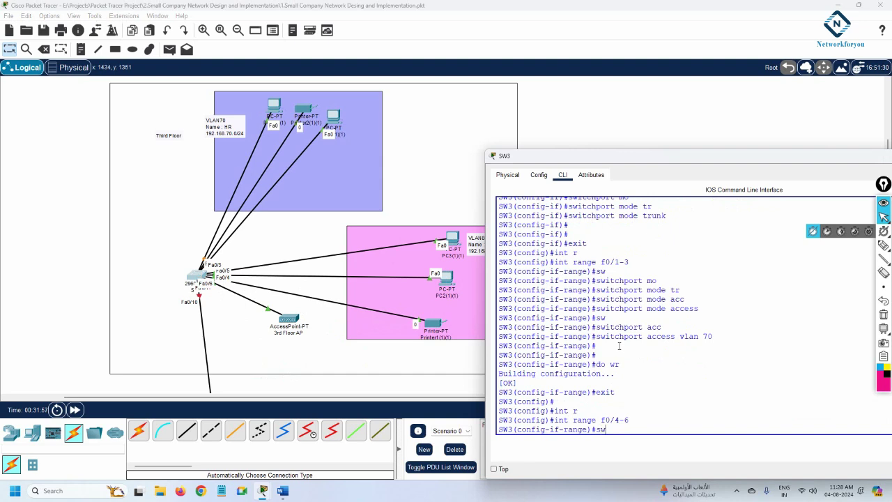
pyautogui.press('Tab')
pyautogui.write('mo')
pyautogui.press('Tab')
pyautogui.write('t')
pyautogui.press('BackSpace')
pyautogui.write('acc')
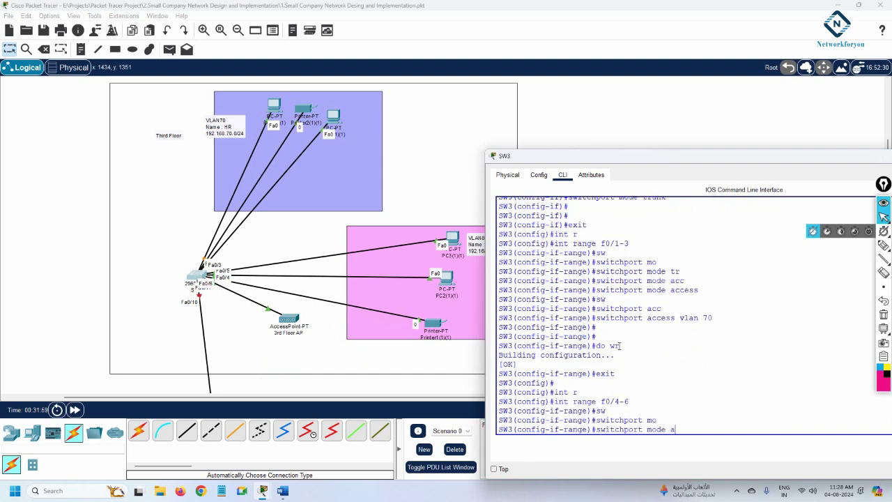
pyautogui.press('Return')
# Assign ports Fa0/4–6 to access VLAN 80
pyautogui.write('sw')
pyautogui.press('Tab')
pyautogui.write('mo')
pyautogui.press('Tab')
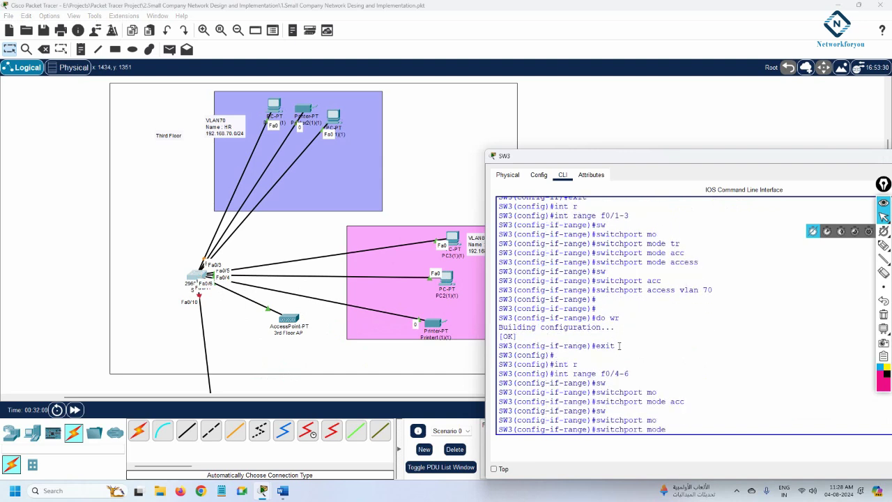
pyautogui.write('v')
pyautogui.press('BackSpace')
pyautogui.press('BackSpace')
pyautogui.press('BackSpace')
pyautogui.press('BackSpace')
pyautogui.press('BackSpace')
pyautogui.press('BackSpace')
pyautogui.write('ac')
pyautogui.press('Tab')
pyautogui.write('vl')
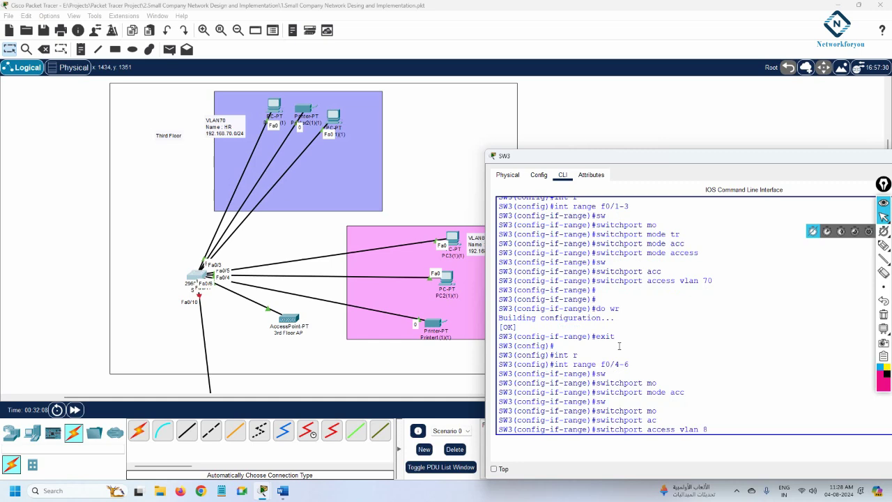
pyautogui.write('an 80')
pyautogui.press('Return')
pyautogui.press('Return')
# Save SW3's configuration with do wr and highlight the f0/4-6 and VLAN 80 commands
pyautogui.write('do wr')
pyautogui.press('Return')
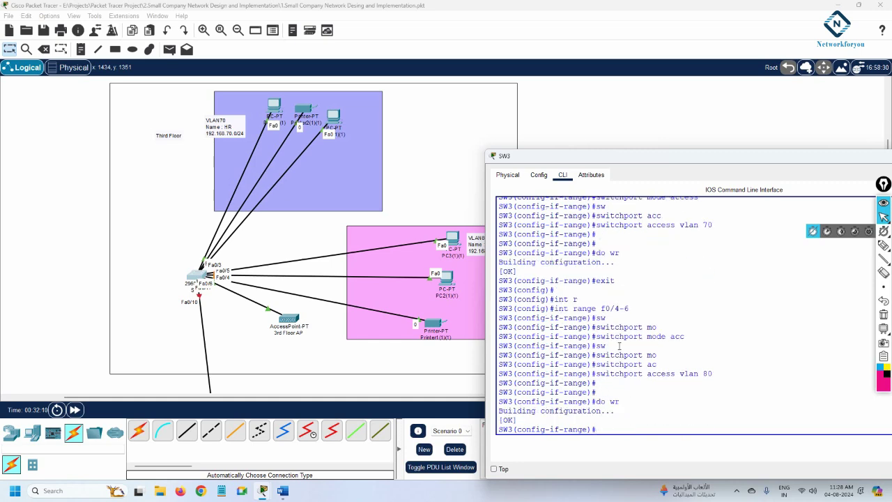
pyautogui.press('Return')
pyautogui.press('Return')
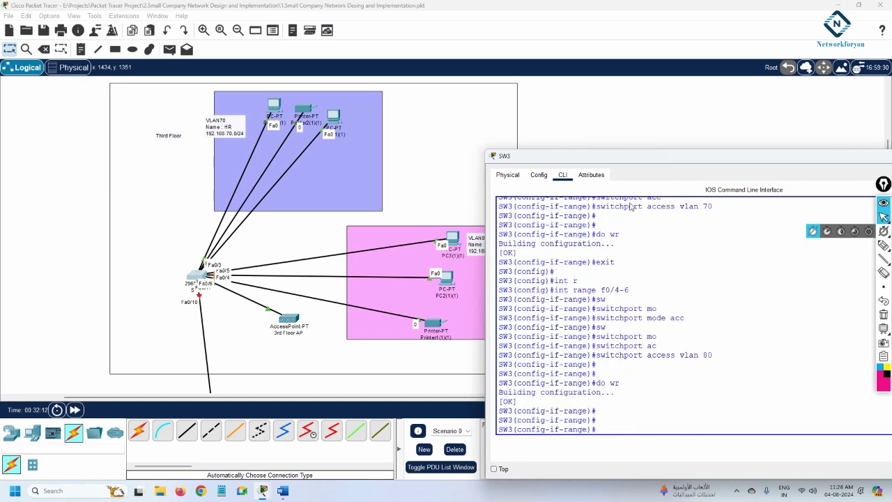
pyautogui.moveTo(619, 155); pyautogui.dragTo(733, 154)
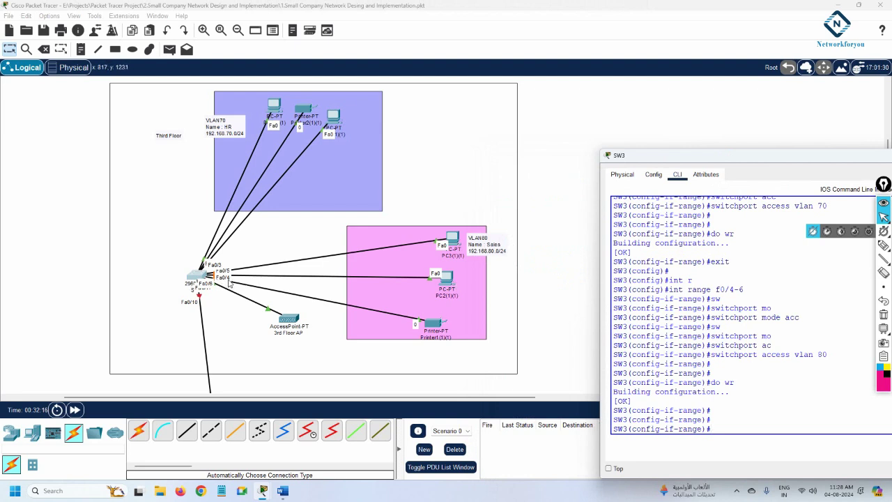
pyautogui.moveTo(747, 290); pyautogui.dragTo(694, 289)
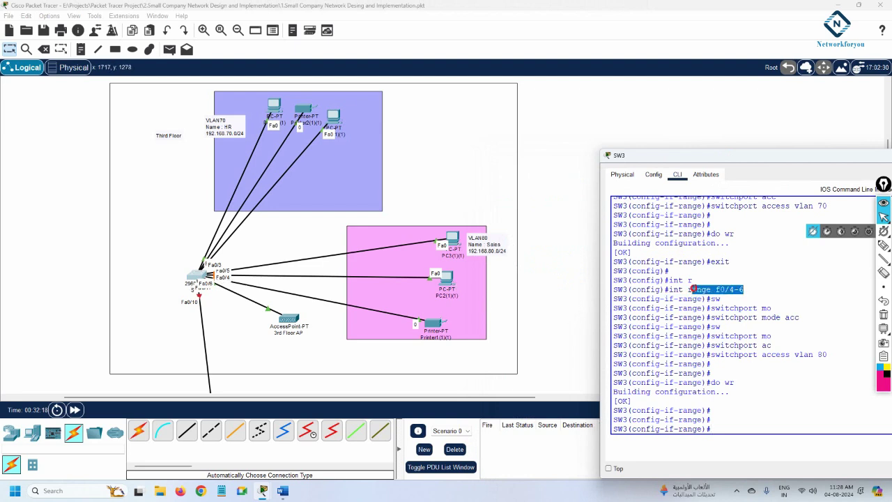
pyautogui.moveTo(830, 357); pyautogui.dragTo(705, 318)
pyautogui.click(738, 368)
# Return to the privileged prompt and display the VLAN brief table
pyautogui.hotkey('ctrl', 'z')
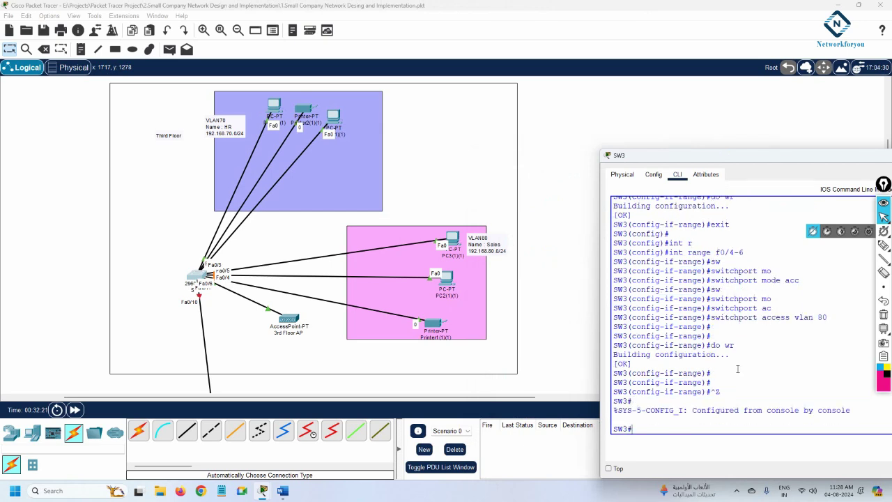
pyautogui.press('Return')
pyautogui.press('Return')
pyautogui.write('sh vlan br')
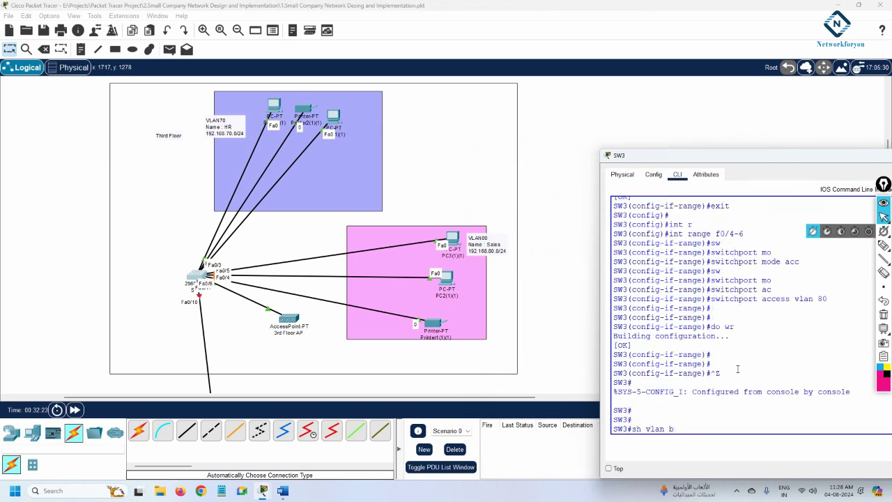
pyautogui.press('Return')
# Widen SW3's console and highlight the HR VLAN 70 and Sales VLAN 80 rows
pyautogui.moveTo(600, 316); pyautogui.dragTo(472, 329)
pyautogui.moveTo(485, 371); pyautogui.dragTo(798, 383)
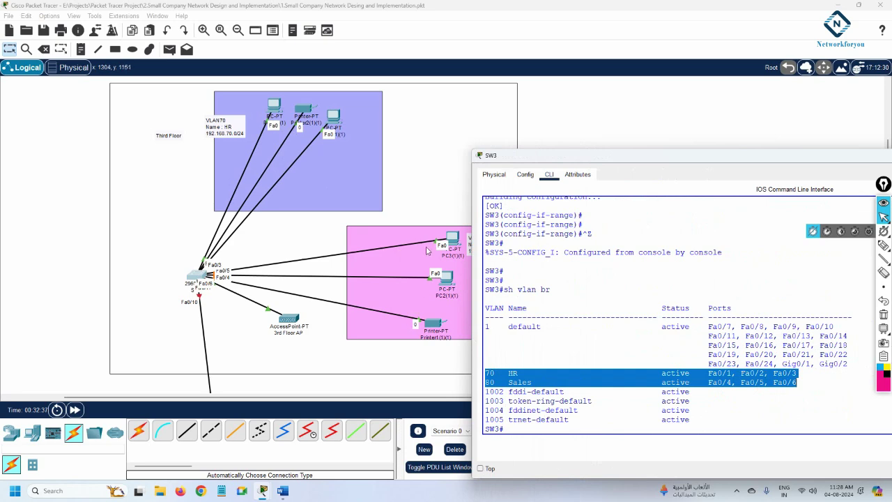
pyautogui.click(589, 329)
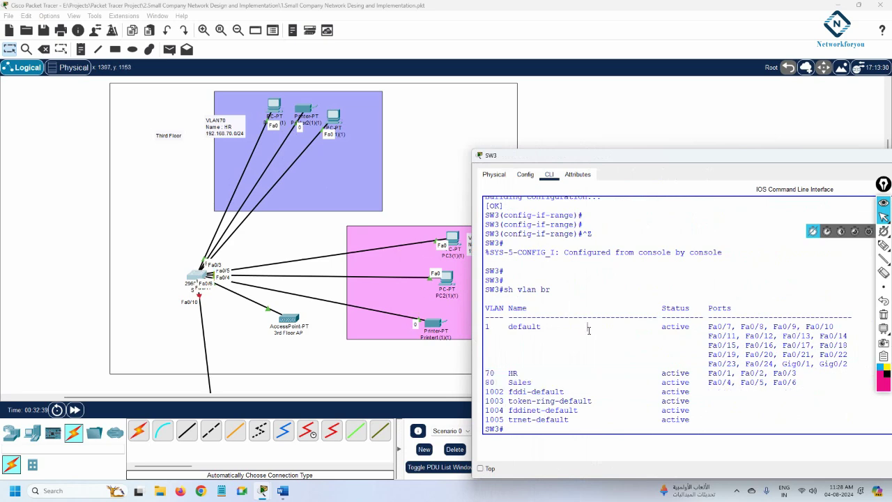
# Save SW3's configuration with wr and minimize its console window
pyautogui.write('wr')
pyautogui.press('Return')
pyautogui.press('Return')
pyautogui.press('Return')
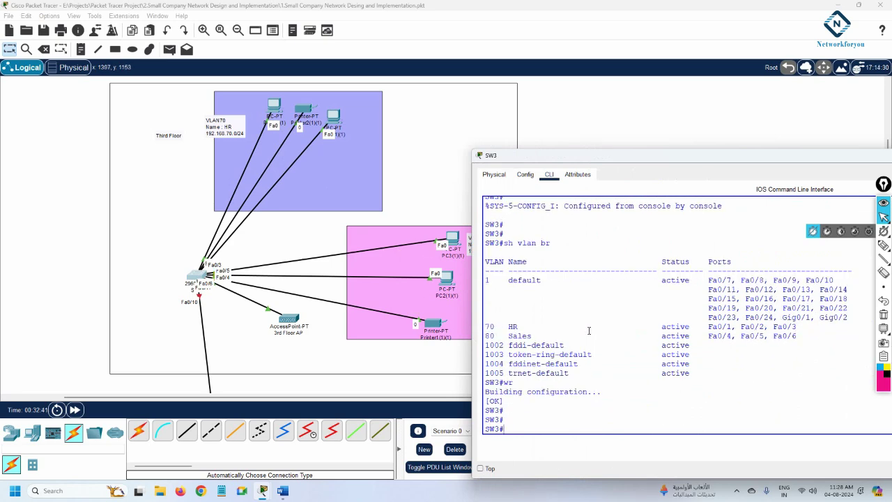
pyautogui.moveTo(779, 155); pyautogui.dragTo(542, 157)
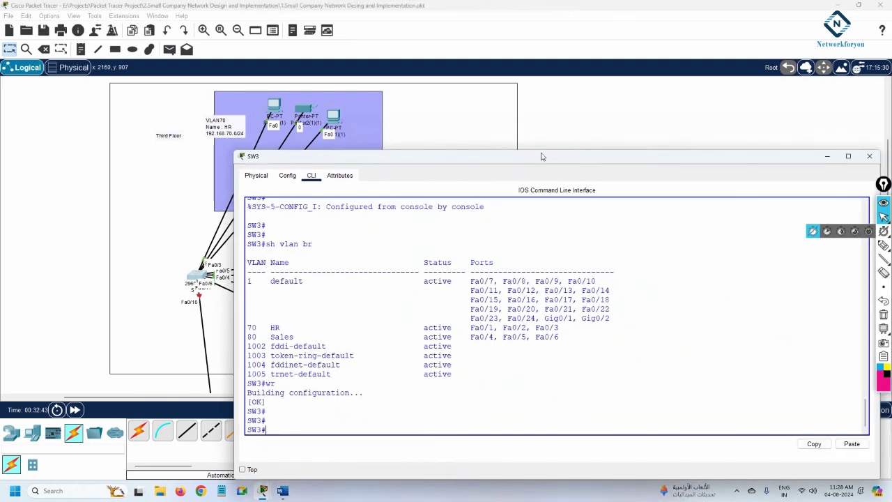
pyautogui.click(828, 156)
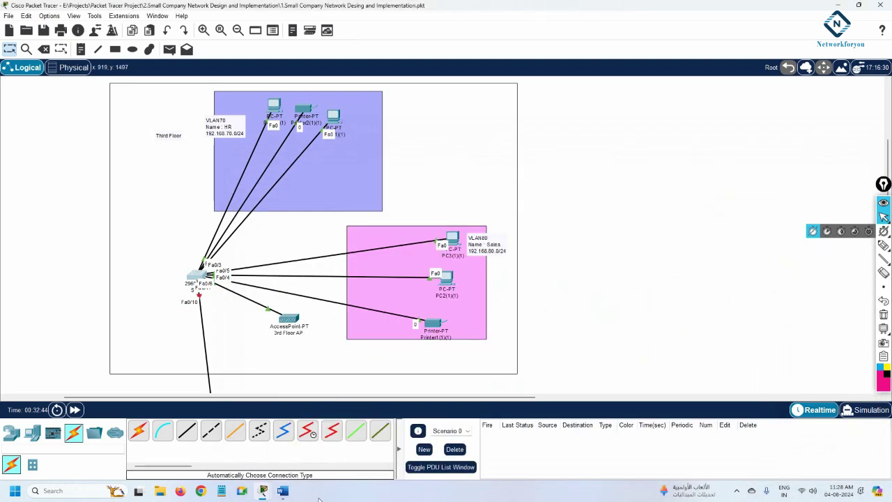
# In the Word requirements document, mark the Second Floor and HR/Sales VLAN lines, then scroll through items 1–10
pyautogui.click(283, 491)
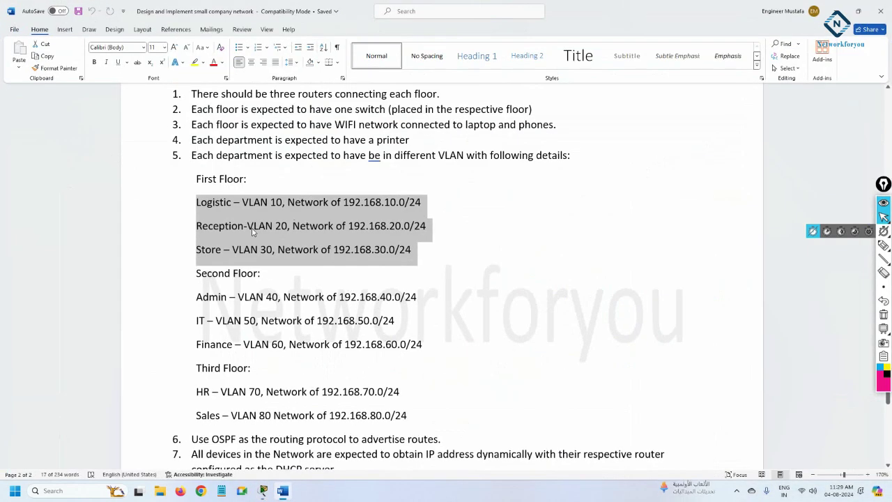
pyautogui.moveTo(425, 347); pyautogui.dragTo(199, 295)
pyautogui.moveTo(408, 415); pyautogui.dragTo(197, 392)
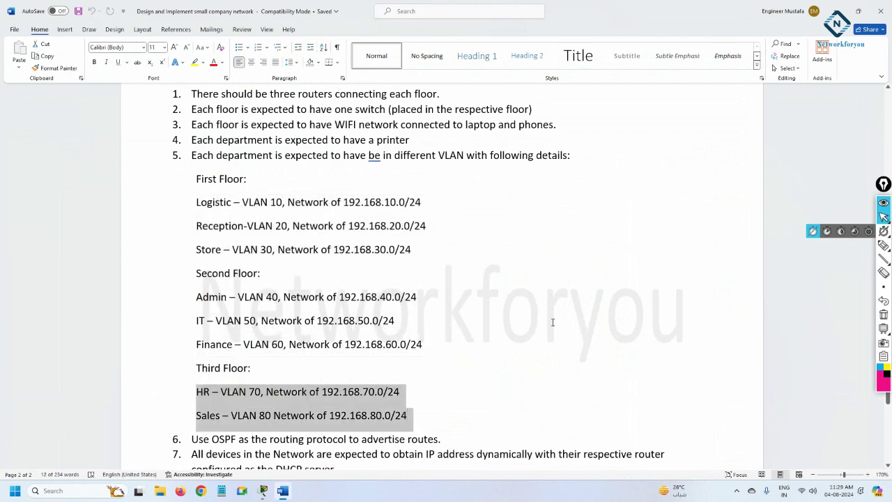
pyautogui.scroll(1, 553, 322)
pyautogui.scroll(-3, 553, 322)
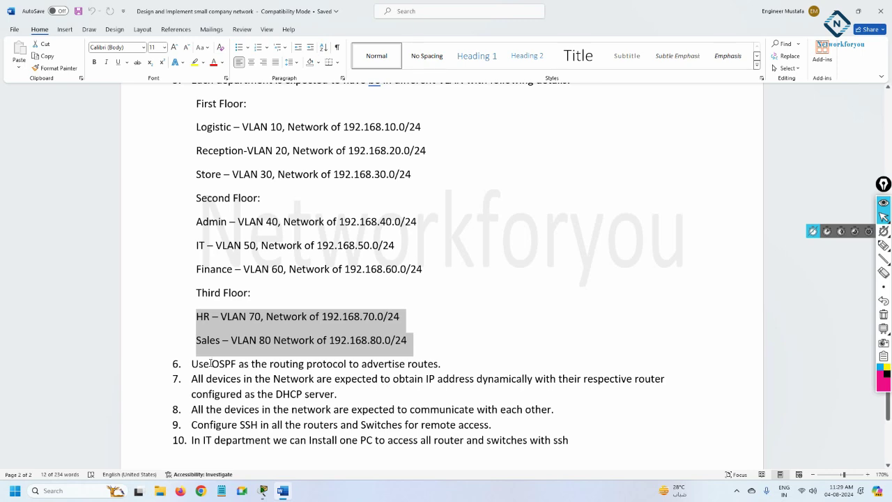
pyautogui.scroll(3, 308, 375)
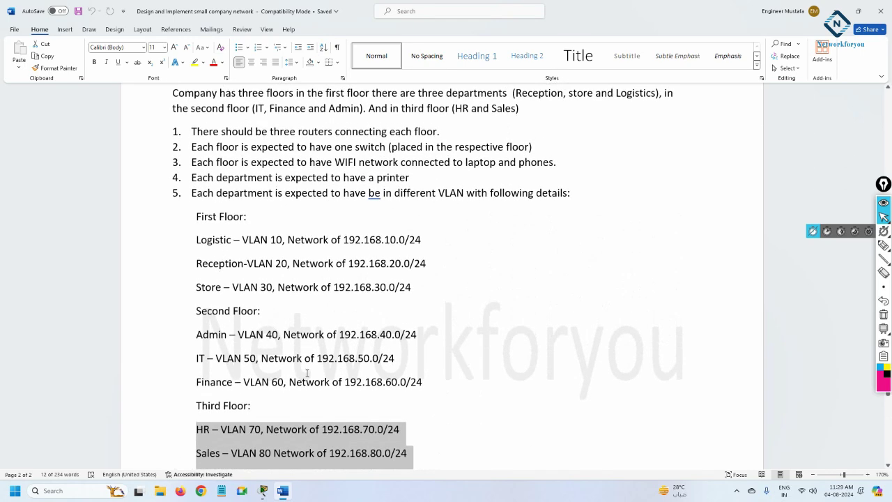
pyautogui.scroll(-6, 307, 373)
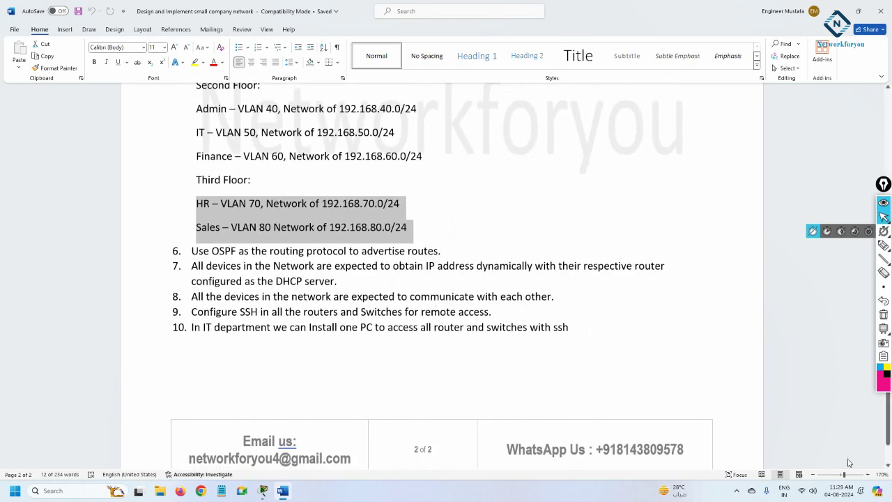